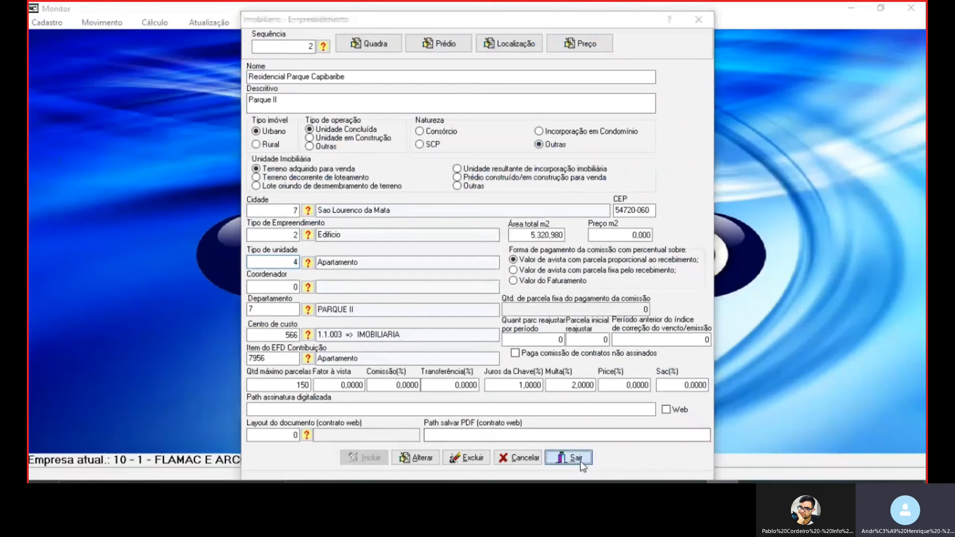
Step: Cancel the open Residencial Parque Capibaribe record and close the Empreendimento form
{"action": "left_click", "coordinate": [567, 268]}
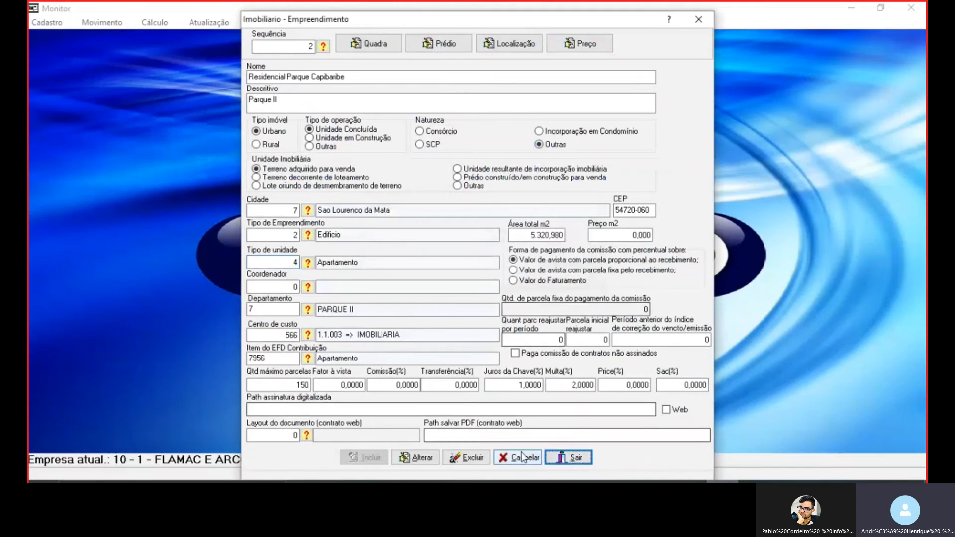
{"action": "left_click", "coordinate": [517, 456]}
{"action": "left_click", "coordinate": [572, 457]}
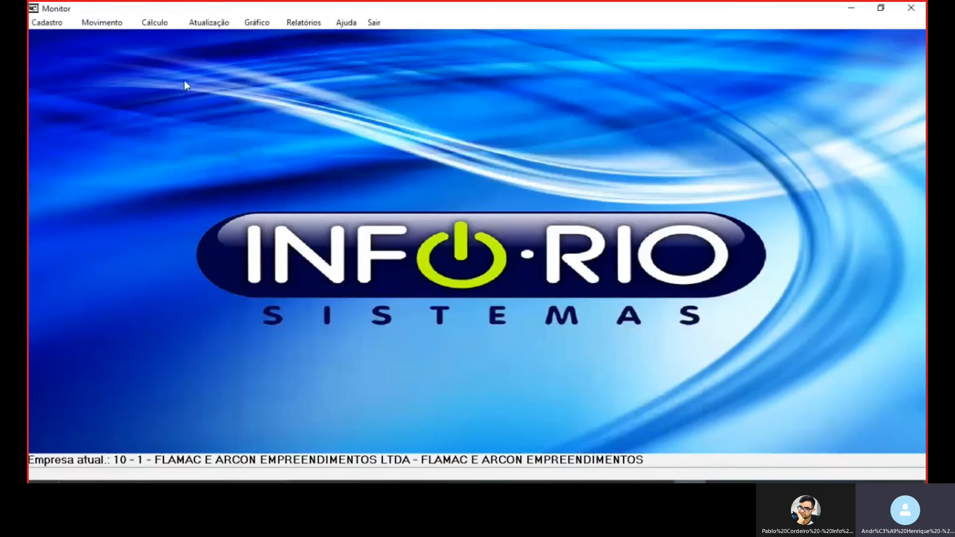
Step: Open the real-estate unit registration, 110 - Unidades, for the Residencial Parque Capibaribe development
{"action": "left_click", "coordinate": [97, 23]}
{"action": "mouse_move", "coordinate": [124, 197]}
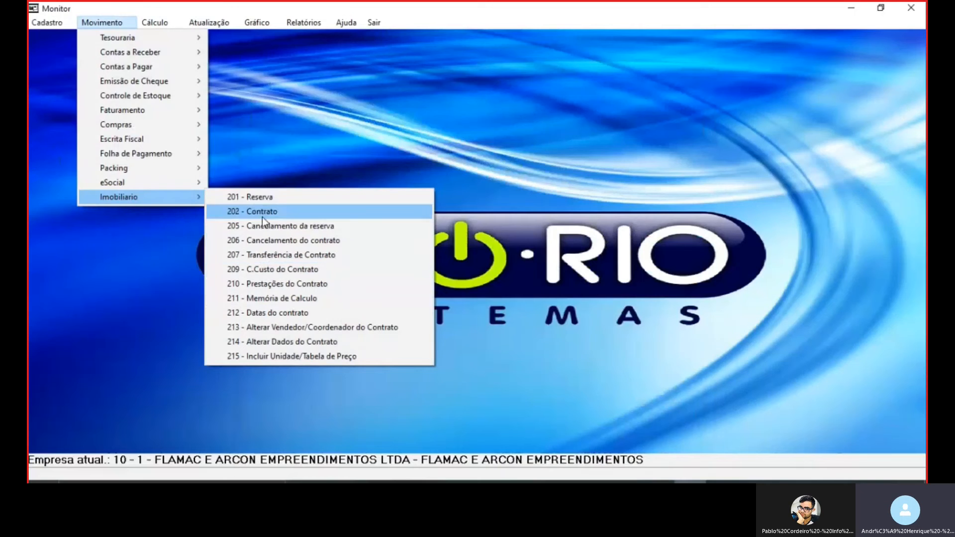
{"action": "mouse_move", "coordinate": [68, 20]}
{"action": "mouse_move", "coordinate": [79, 256]}
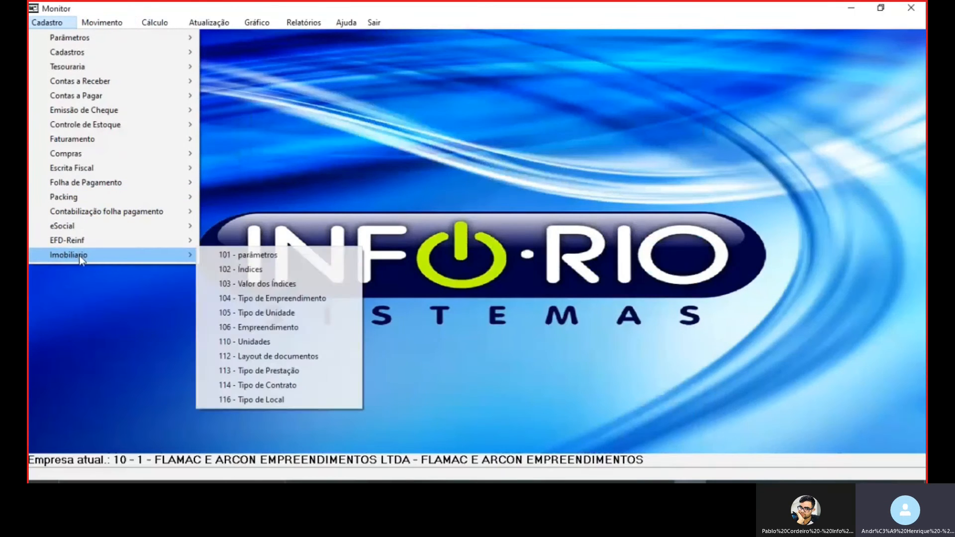
{"action": "left_click", "coordinate": [258, 341]}
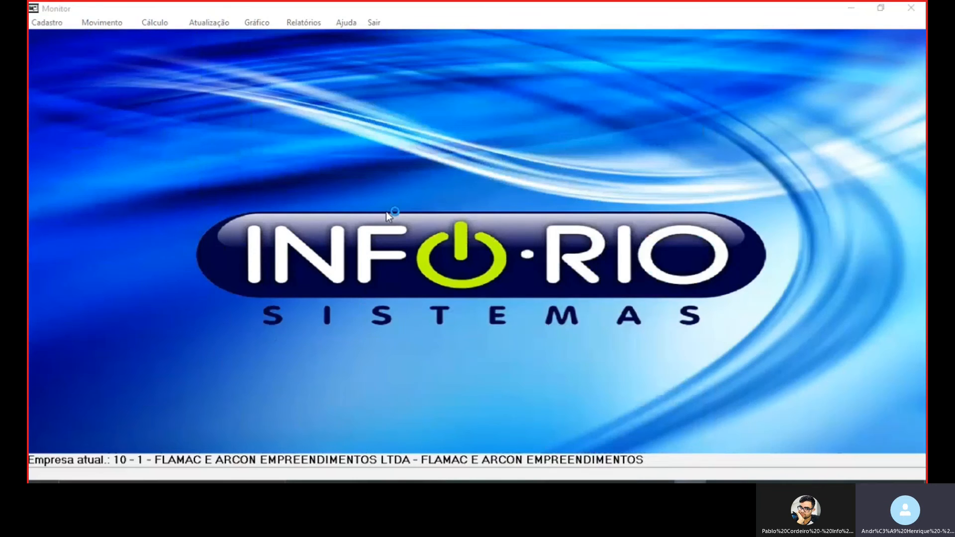
{"action": "left_click", "coordinate": [444, 278]}
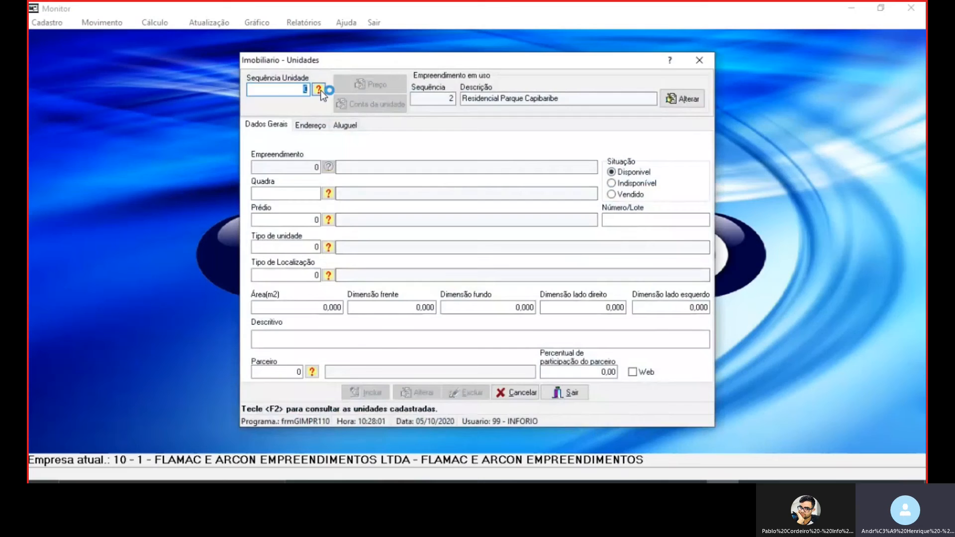
Step: Search the registered units for Unidade/Lote 101 and load the matching unit into the form
{"action": "left_click", "coordinate": [318, 89]}
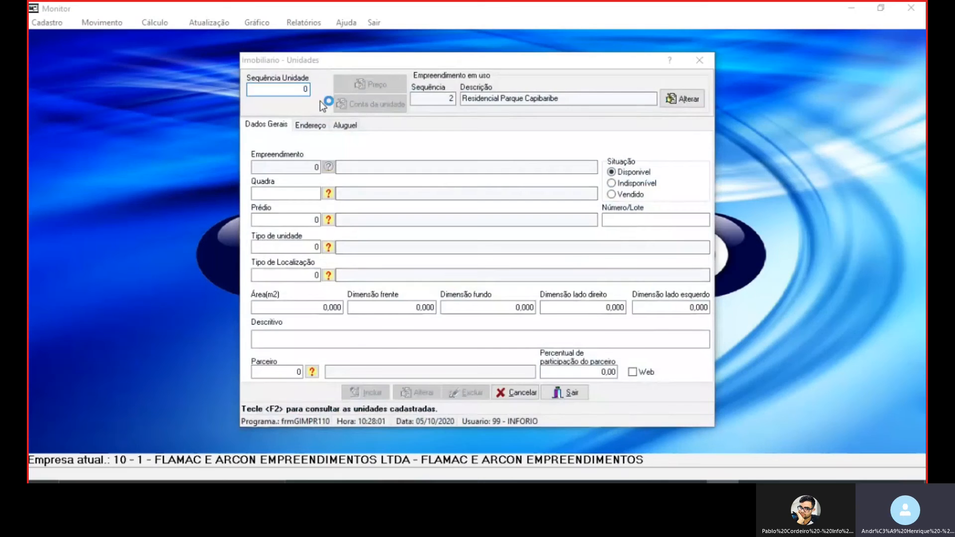
{"action": "left_click", "coordinate": [572, 377]}
{"action": "type", "text": "101"}
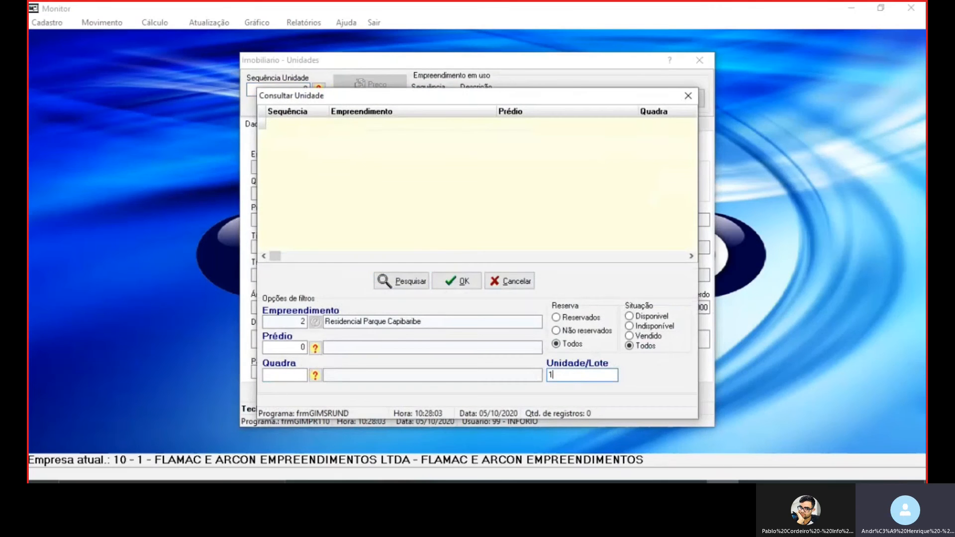
{"action": "left_click", "coordinate": [407, 284]}
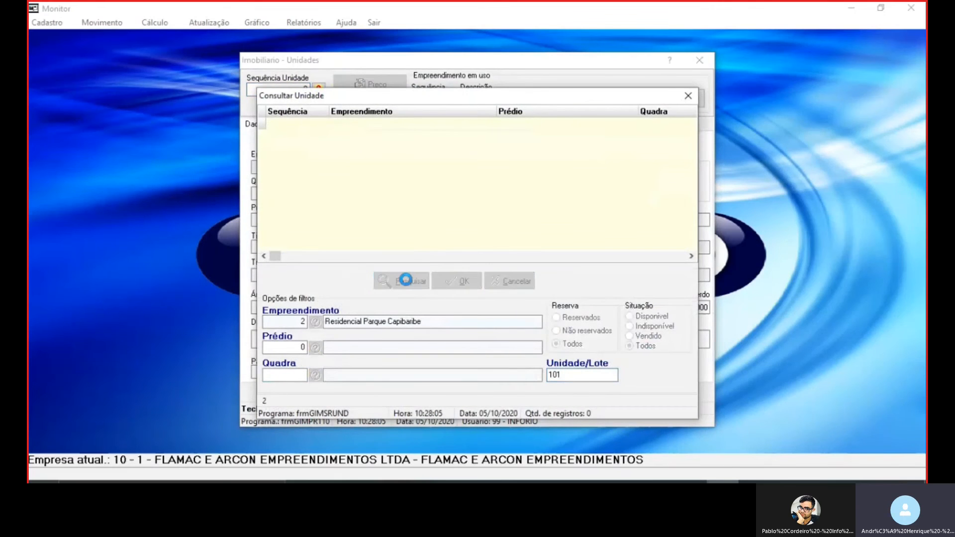
{"action": "left_click", "coordinate": [416, 124]}
{"action": "double_click", "coordinate": [415, 124]}
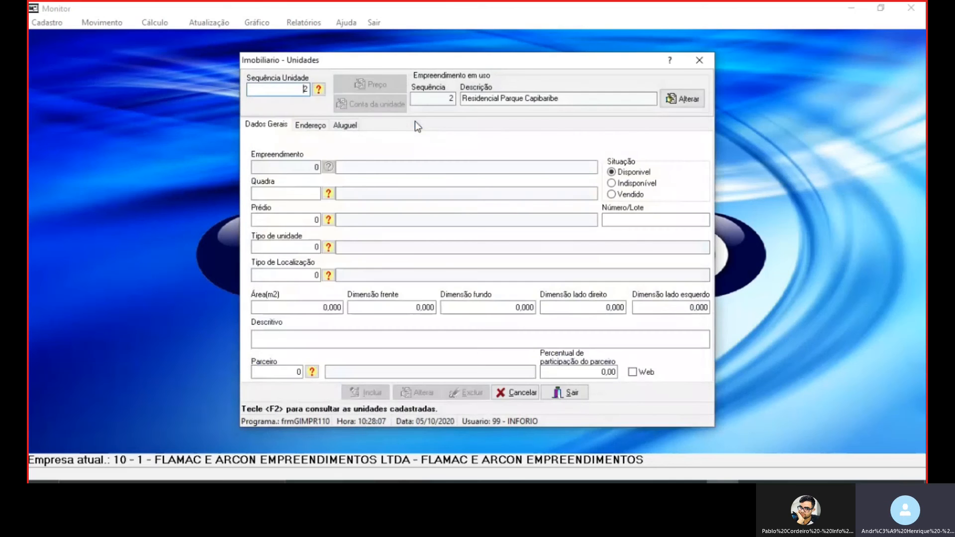
Step: Start a price entry for the unit with Tabela 1, installment type Mensal and sequence 1
{"action": "left_click", "coordinate": [391, 85]}
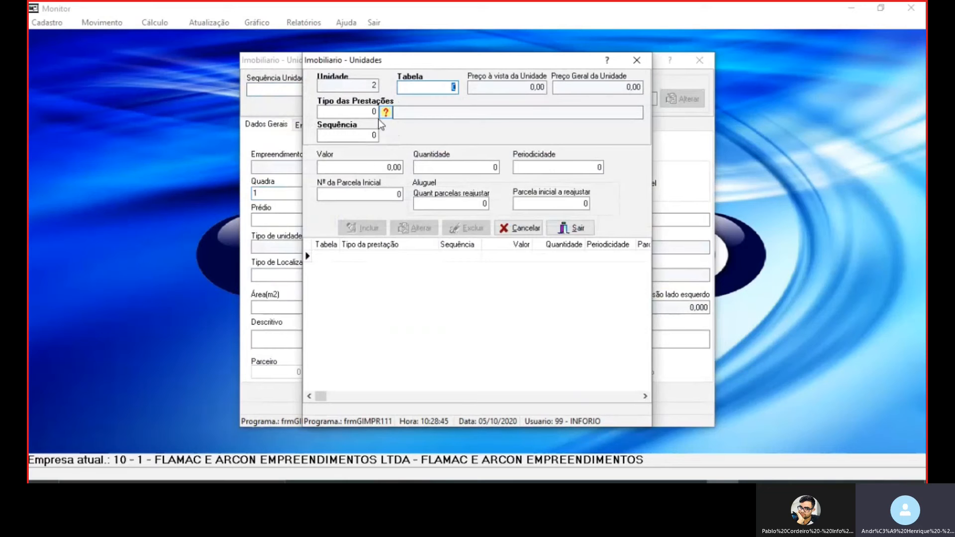
{"action": "type", "text": "1"}
{"action": "key", "text": "Return"}
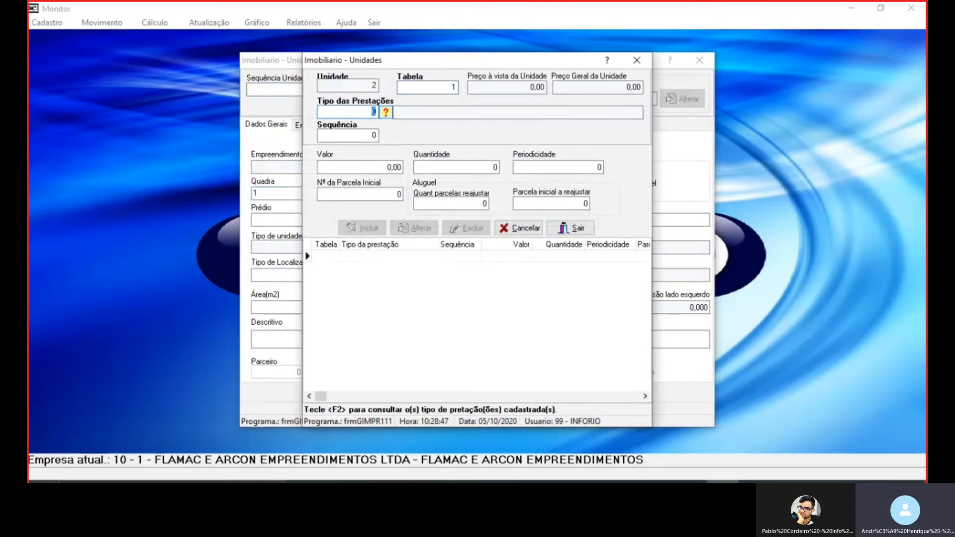
{"action": "left_click", "coordinate": [386, 112]}
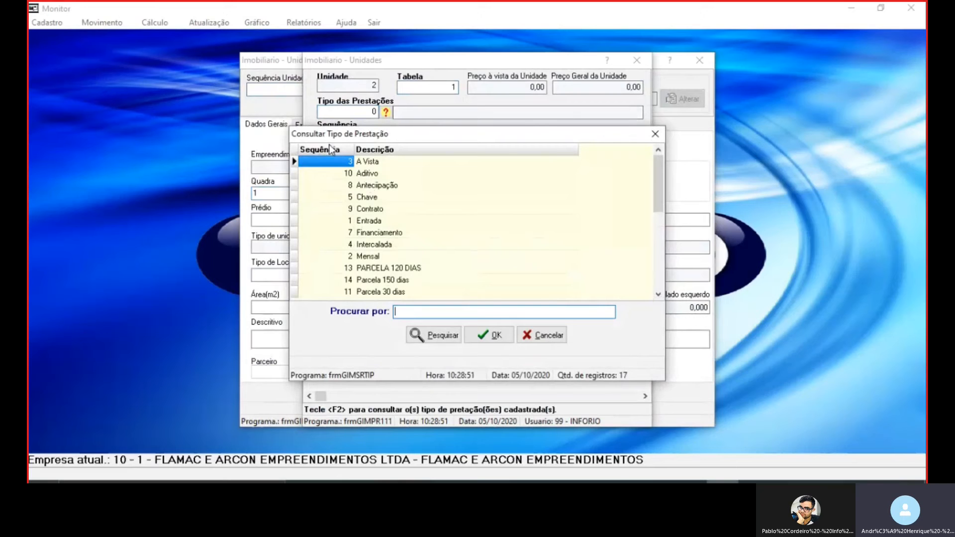
{"action": "left_click", "coordinate": [331, 149]}
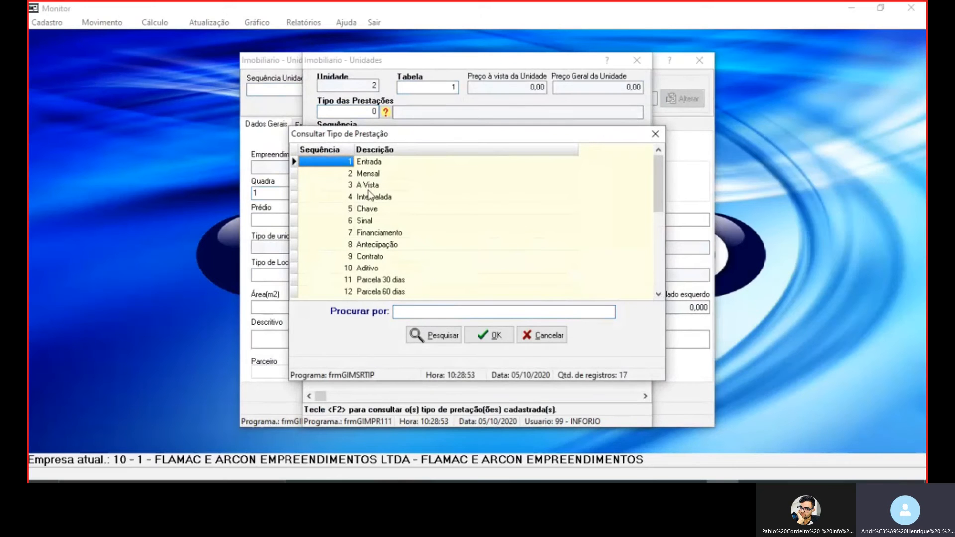
{"action": "double_click", "coordinate": [375, 174]}
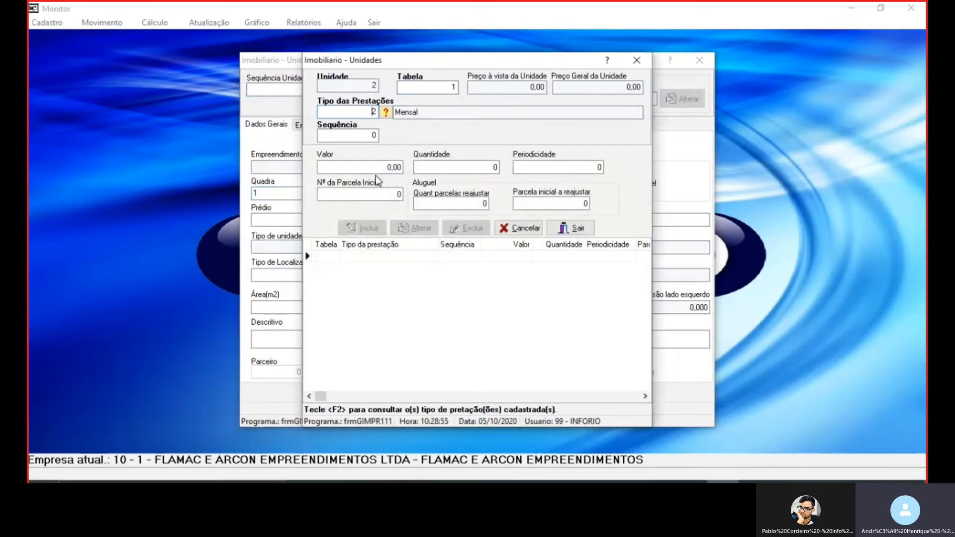
{"action": "key", "text": "Return"}
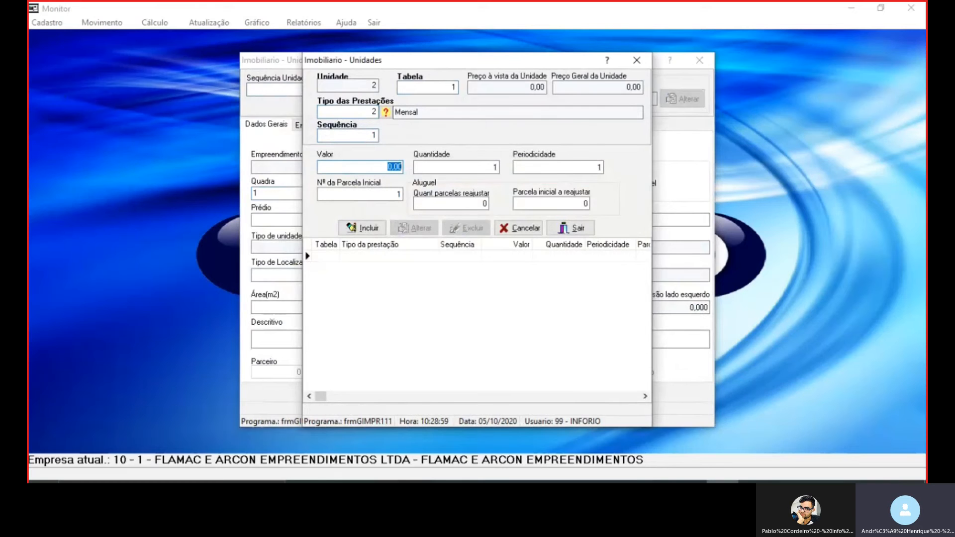
Step: Include the Mensal installments with a value of 6.000,00, quantity 60 and periodicity 1
{"action": "type", "text": "6.00"}
{"action": "type", "text": "0"}
{"action": "key", "text": "Return"}
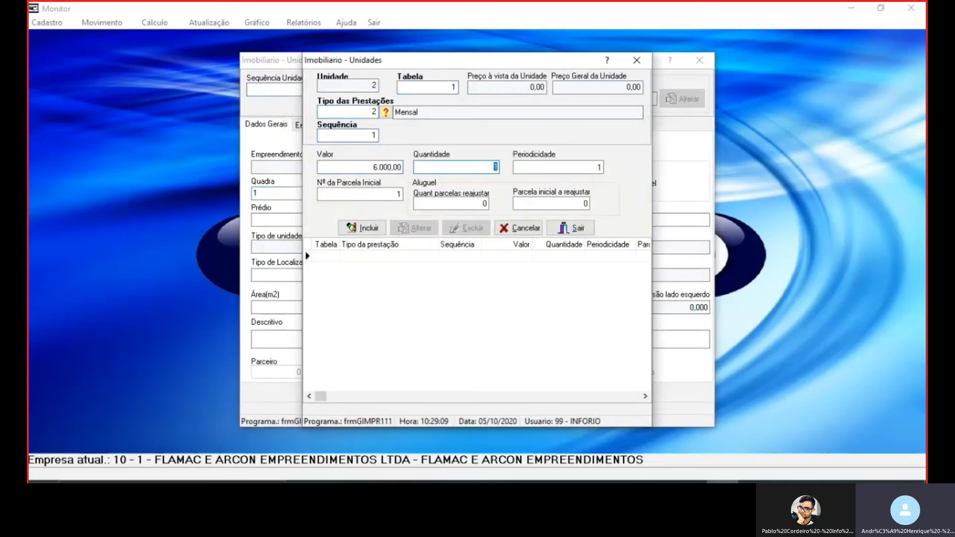
{"action": "type", "text": "60"}
{"action": "key", "text": "Tab"}
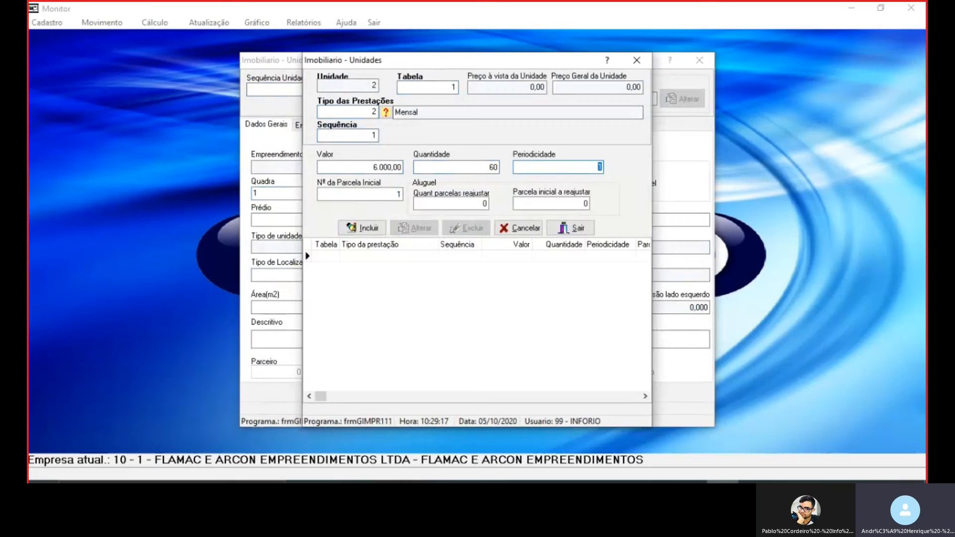
{"action": "key", "text": "Tab"}
{"action": "left_click", "coordinate": [377, 229]}
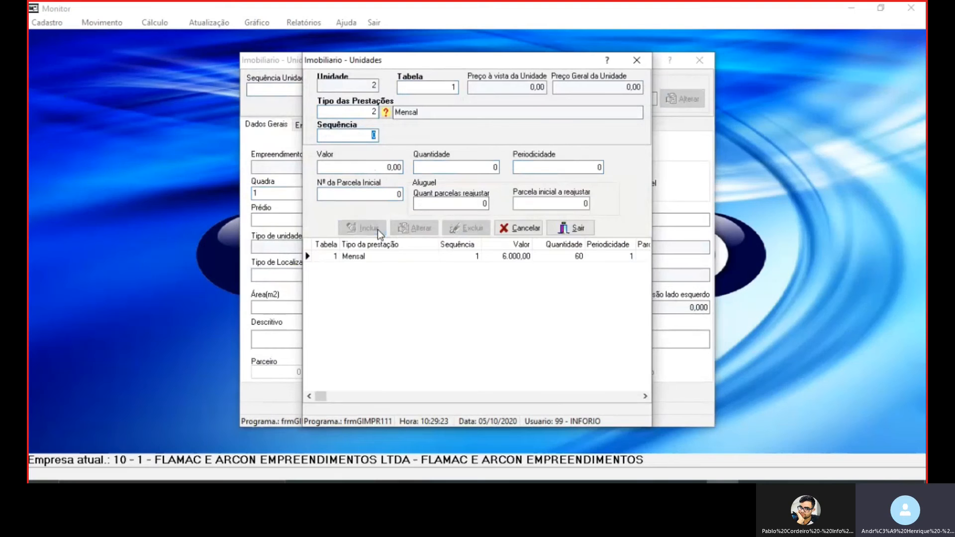
Step: Start another price entry in Tabela 1 with installment type Intercalada and sequence 1
{"action": "left_click", "coordinate": [385, 112]}
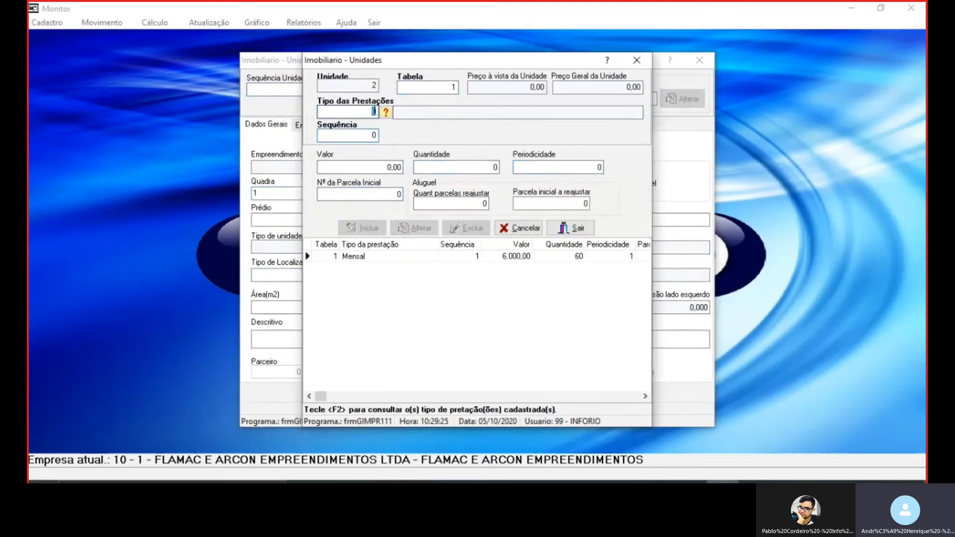
{"action": "left_click", "coordinate": [386, 113]}
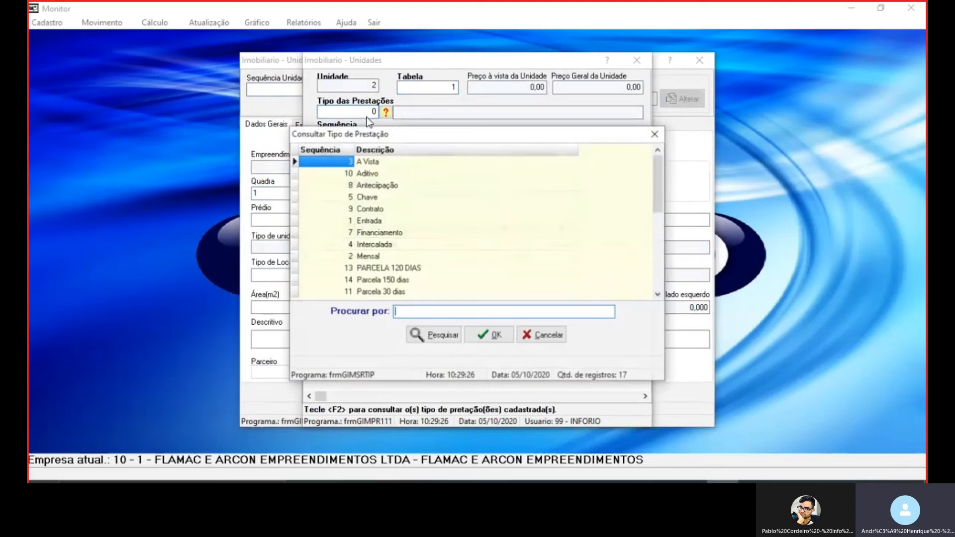
{"action": "double_click", "coordinate": [386, 245]}
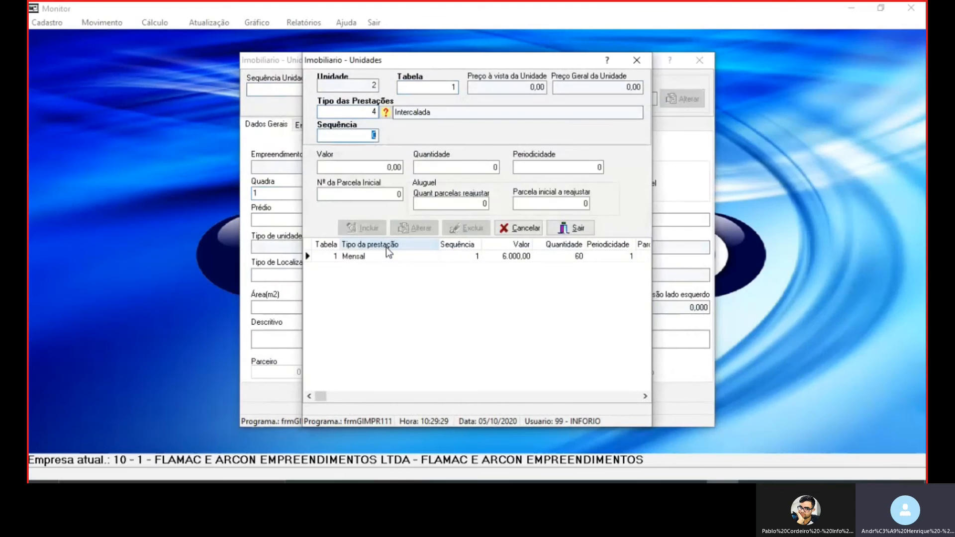
{"action": "type", "text": "1"}
{"action": "key", "text": "Tab"}
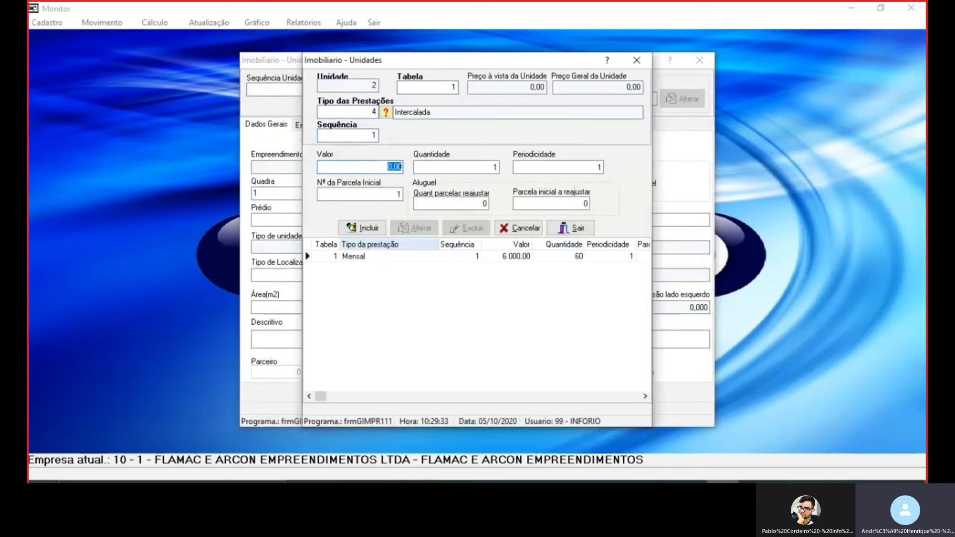
Step: Set the Intercalada value to 20.000,00 and its quantity to 10
{"action": "type", "text": "4"}
{"action": "type", "text": "000"}
{"action": "type", "text": "0"}
{"action": "key", "text": "Tab"}
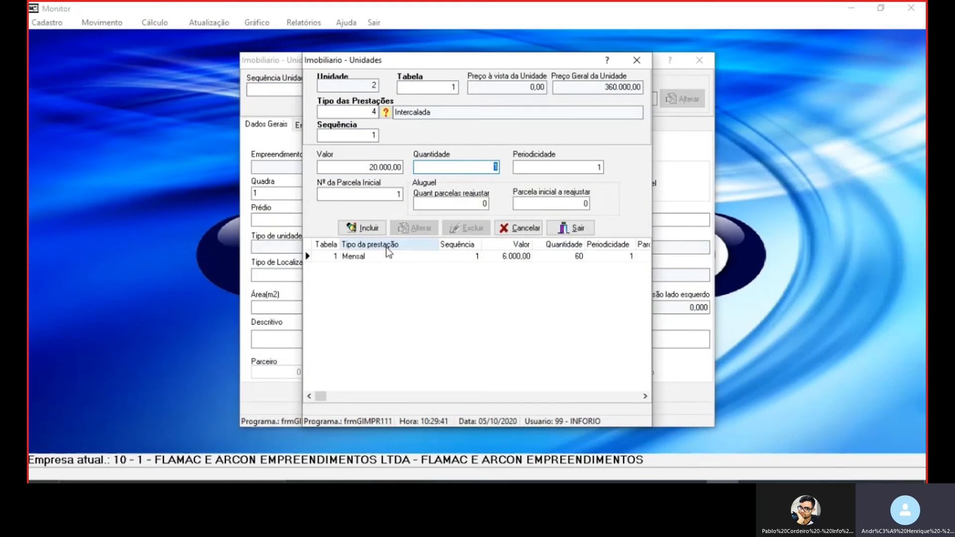
{"action": "type", "text": "10"}
{"action": "key", "text": "BackSpace"}
{"action": "key", "text": "BackSpace"}
{"action": "type", "text": "10"}
{"action": "key", "text": "Tab"}
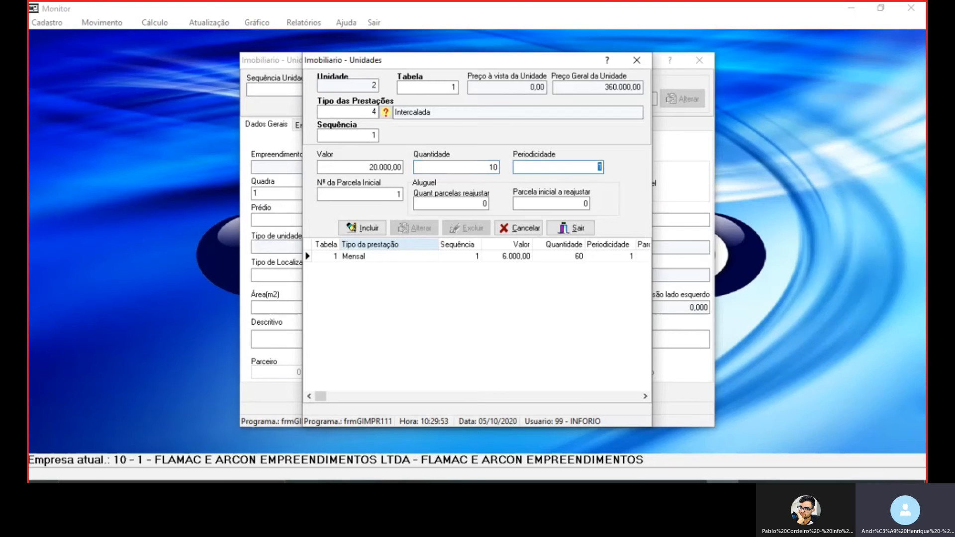
Step: Keep periodicity 1 and initial installment number 1, and include the Intercalada entry in the price table
{"action": "key", "text": "Tab"}
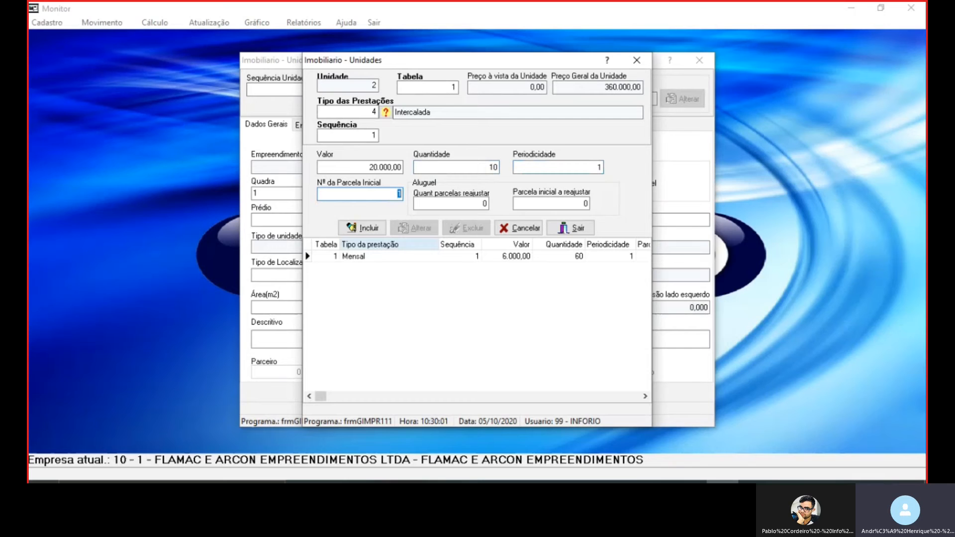
{"action": "key", "text": "Tab"}
{"action": "key", "text": "Tab"}
{"action": "key", "text": "Tab"}
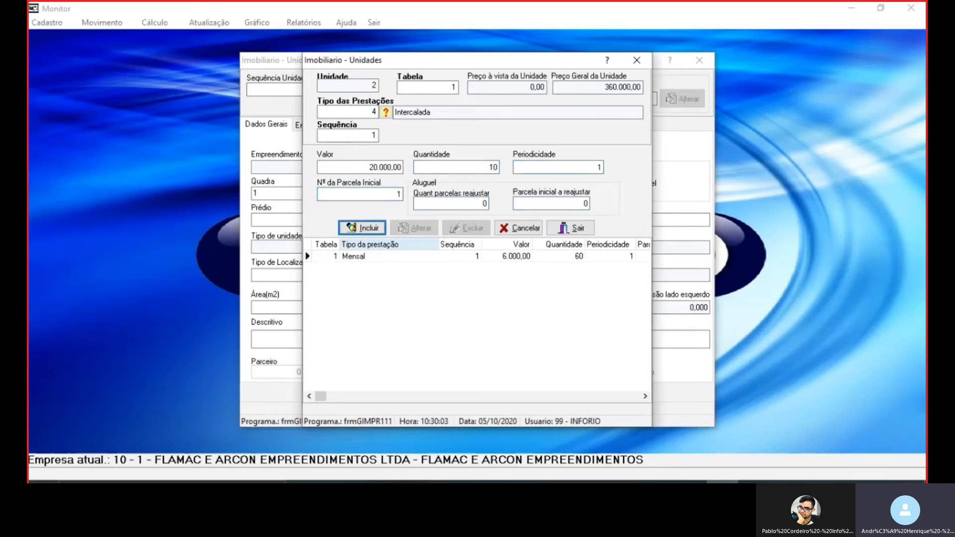
{"action": "key", "text": "Return"}
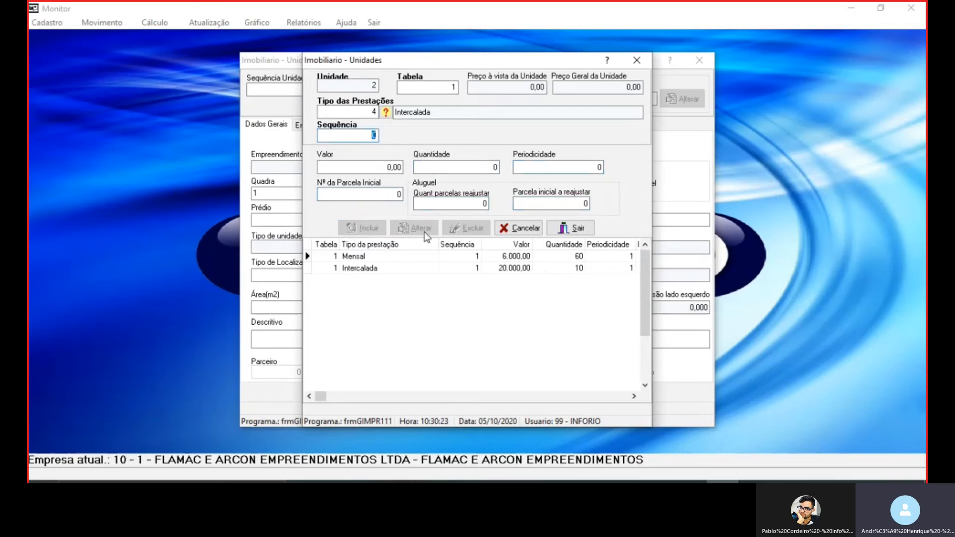
Step: Start a third price entry in Tabela 1 with installment type Sinal
{"action": "left_click", "coordinate": [376, 113]}
{"action": "left_click", "coordinate": [385, 113]}
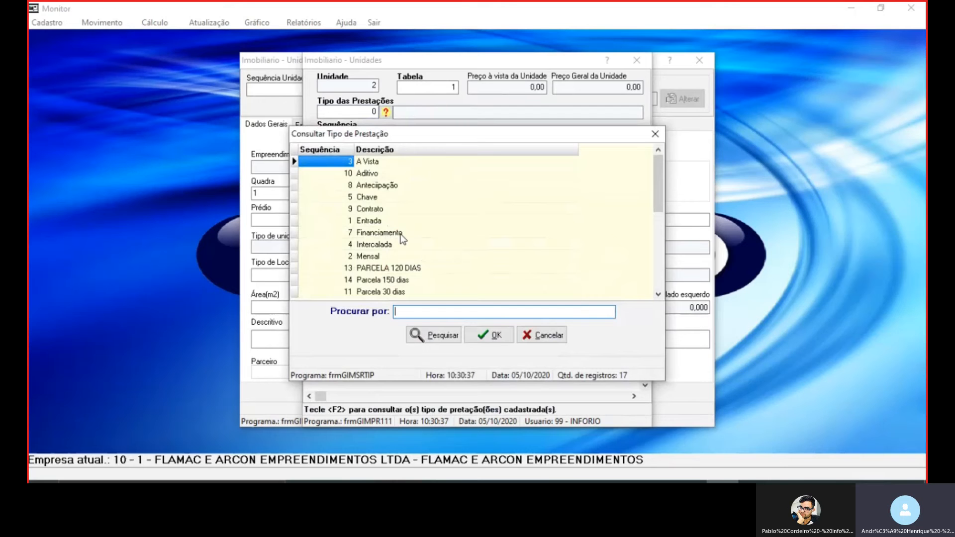
{"action": "left_click", "coordinate": [659, 294]}
{"action": "left_click", "coordinate": [658, 294]}
{"action": "left_click", "coordinate": [659, 294]}
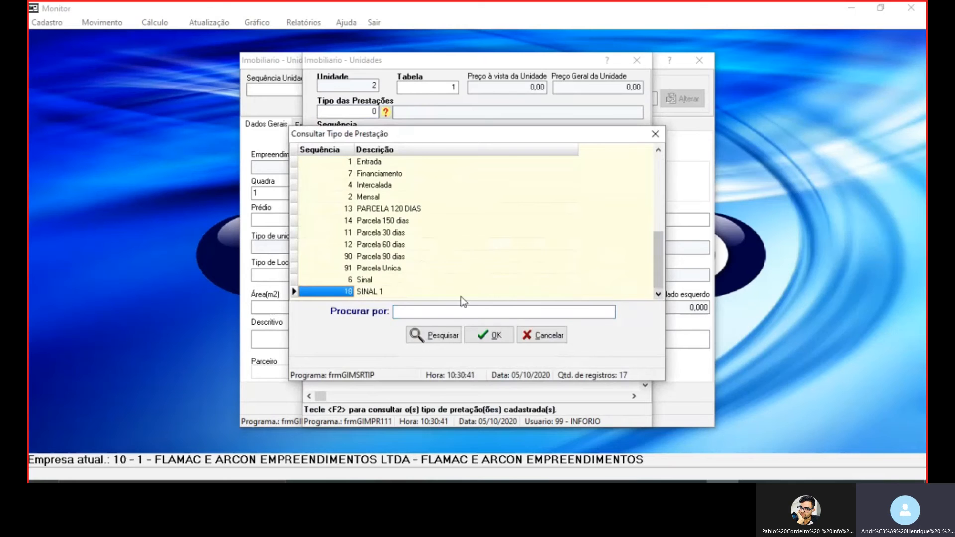
{"action": "double_click", "coordinate": [387, 282]}
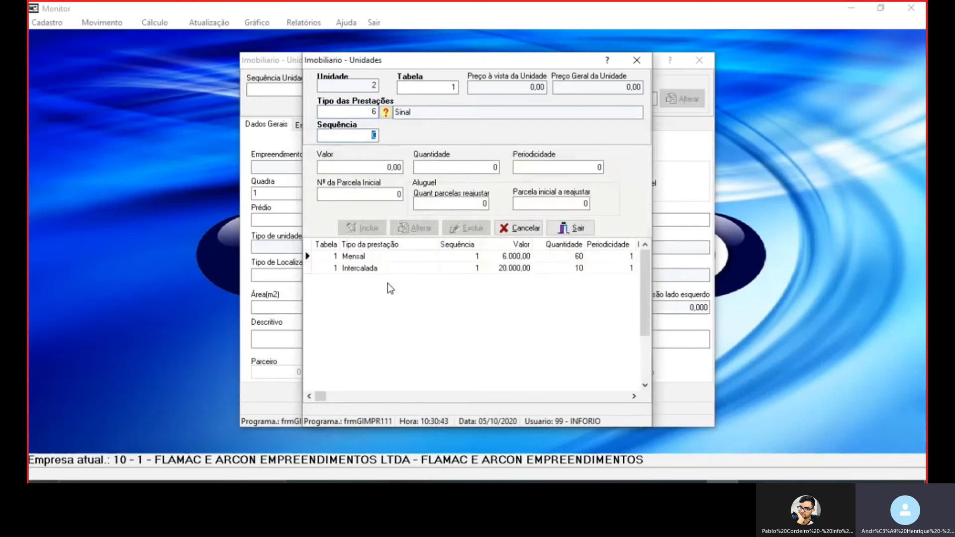
{"action": "key", "text": "Return"}
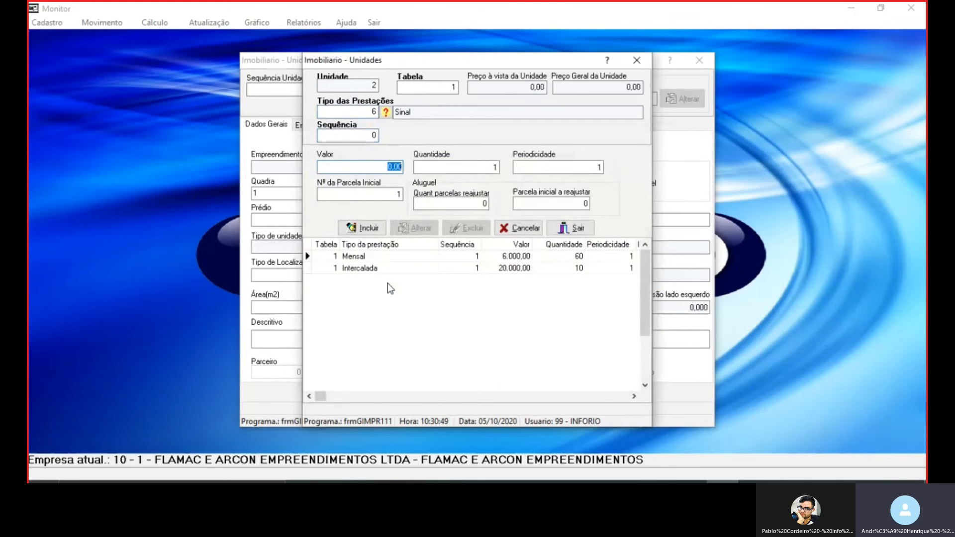
Step: Include the Sinal installment with a value of 15.000,00, quantity 1 and periodicity 1, and close the unit's price window
{"action": "type", "text": "15000"}
{"action": "key", "text": "Return"}
{"action": "key", "text": "Return"}
{"action": "key", "text": "Return"}
{"action": "key", "text": "Return"}
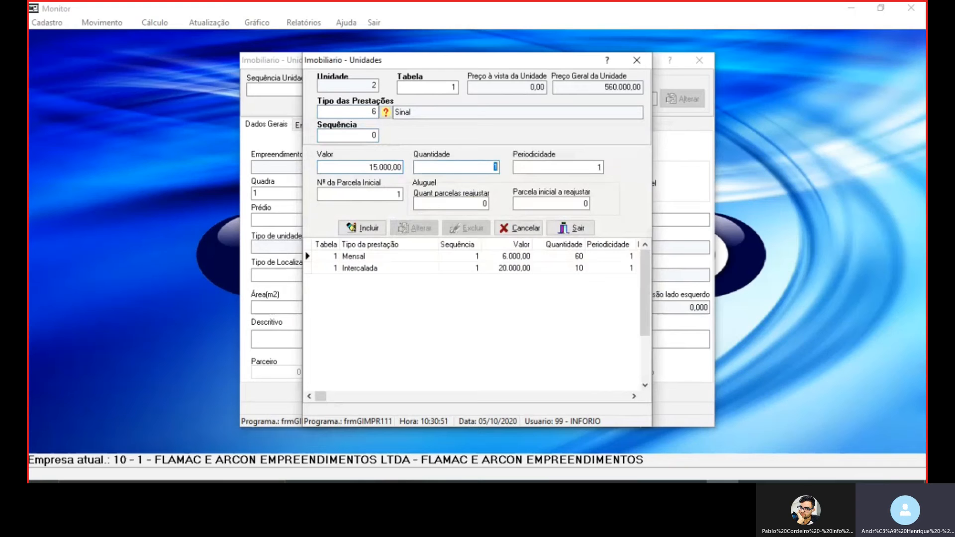
{"action": "key", "text": "Return"}
{"action": "key", "text": "Return"}
{"action": "key", "text": "Return"}
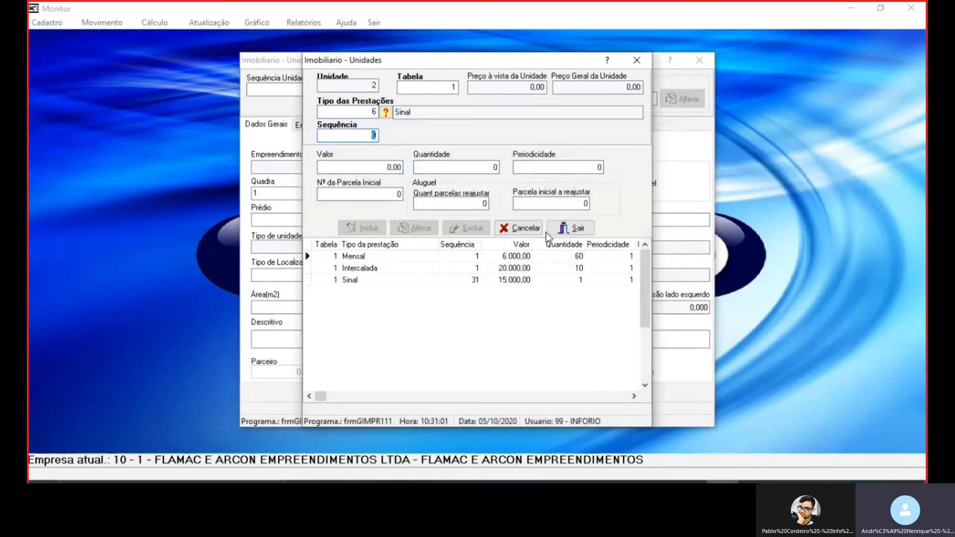
{"action": "left_click", "coordinate": [566, 233]}
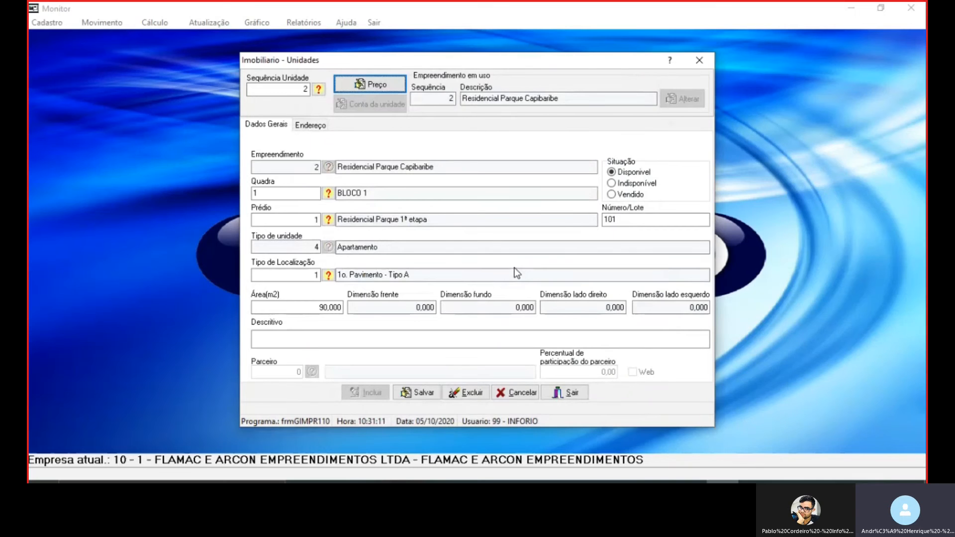
Step: Save the registration of unit 101 and close the units window
{"action": "left_click", "coordinate": [443, 304]}
{"action": "left_click", "coordinate": [428, 393]}
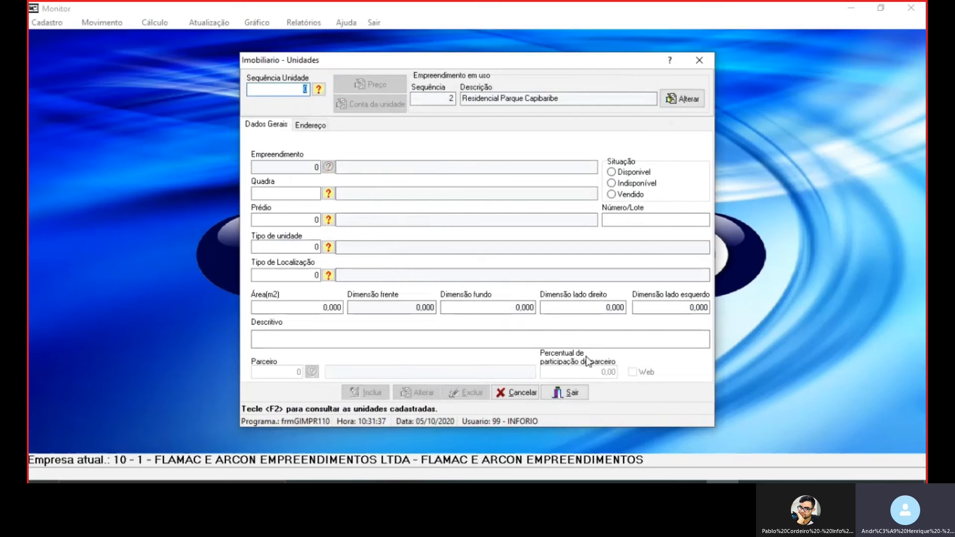
{"action": "left_click", "coordinate": [566, 393]}
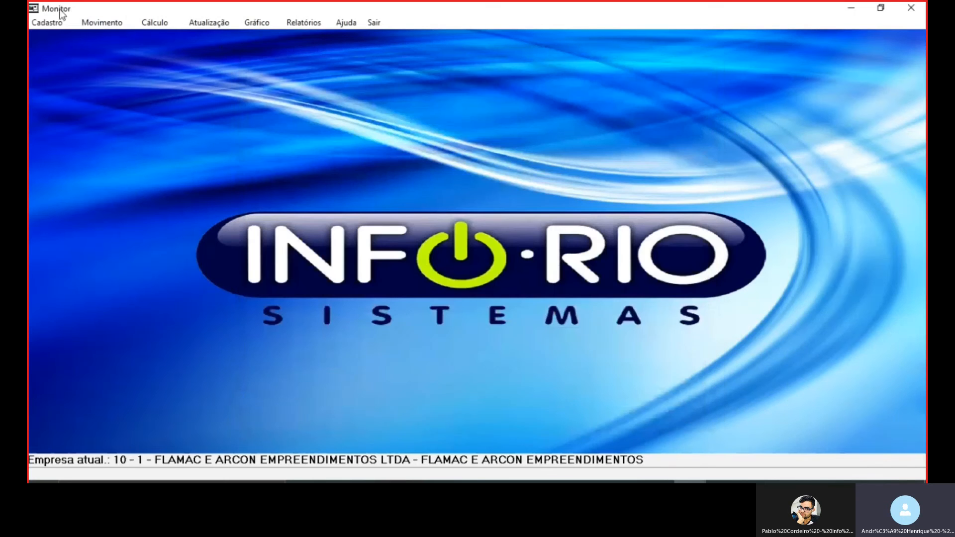
Step: Open the real estate contract registration (202 - Contrato) for the Residencial Parque Capibaribe development
{"action": "left_click", "coordinate": [90, 27]}
{"action": "mouse_move", "coordinate": [138, 202]}
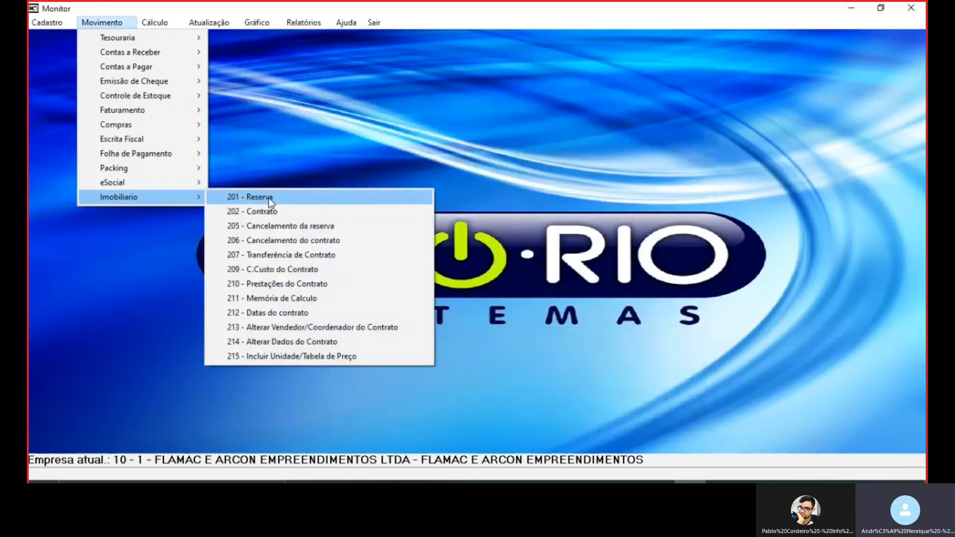
{"action": "left_click", "coordinate": [265, 211]}
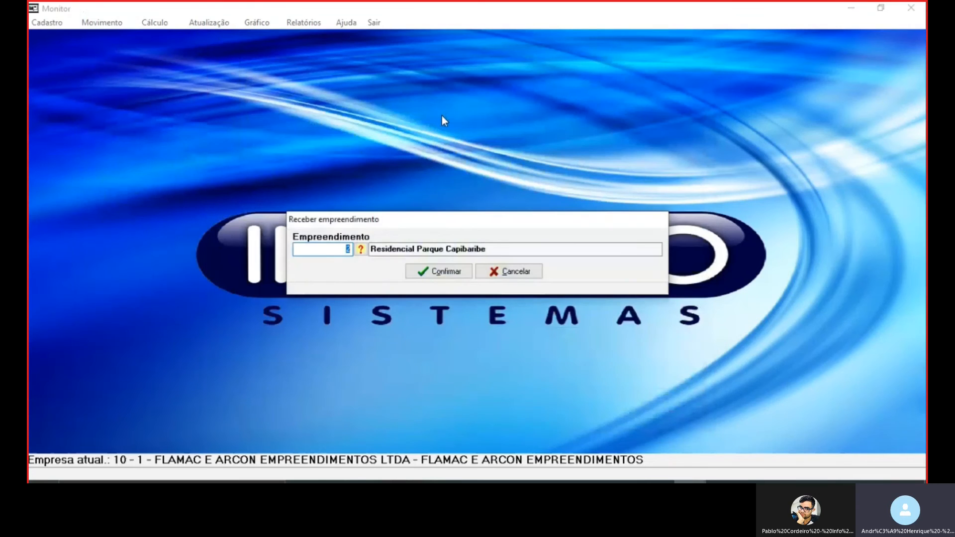
{"action": "left_click", "coordinate": [450, 269]}
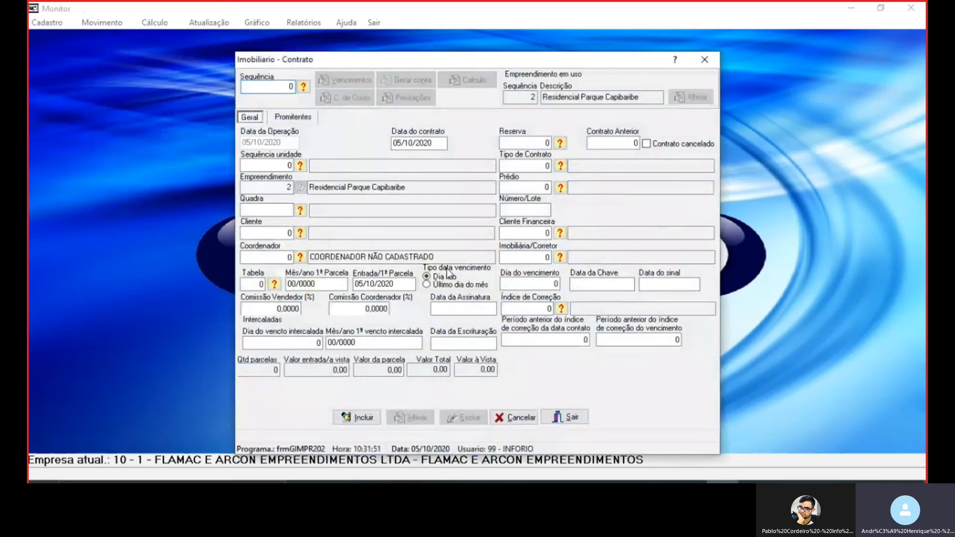
Step: Keep the contract date, leave the reservation and previous contract at 0, and look up and select unit 101 for the contract
{"action": "key", "text": "Return"}
{"action": "key", "text": "Return"}
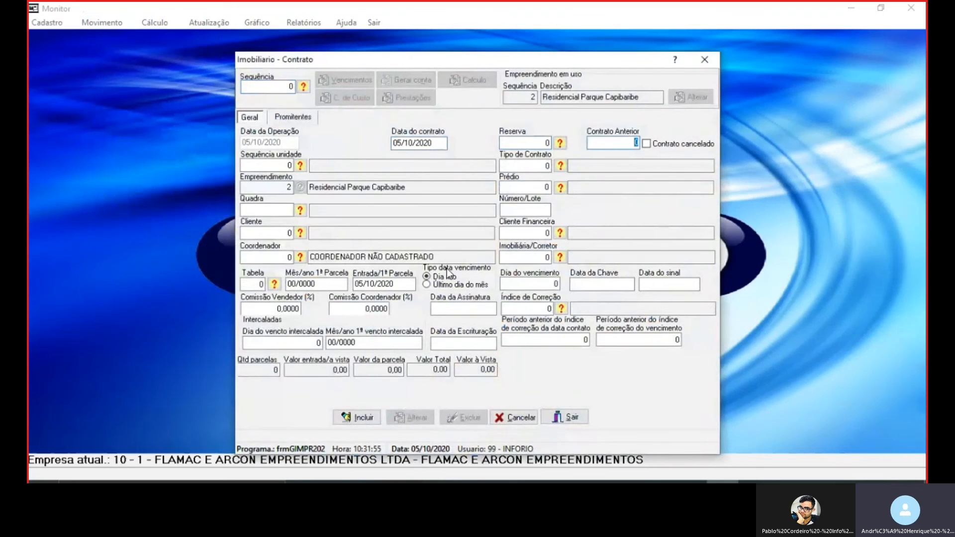
{"action": "key", "text": "Return"}
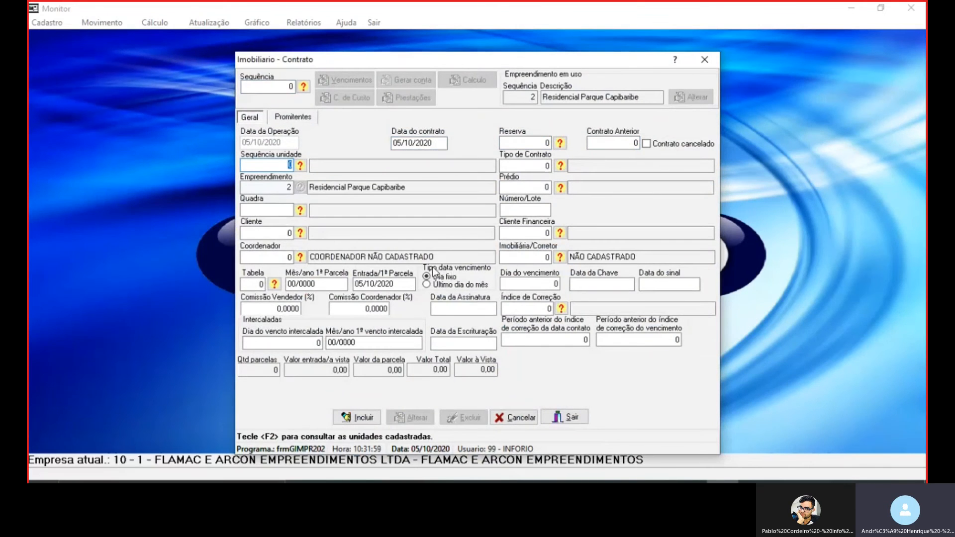
{"action": "key", "text": "F2"}
{"action": "left_click", "coordinate": [595, 380]}
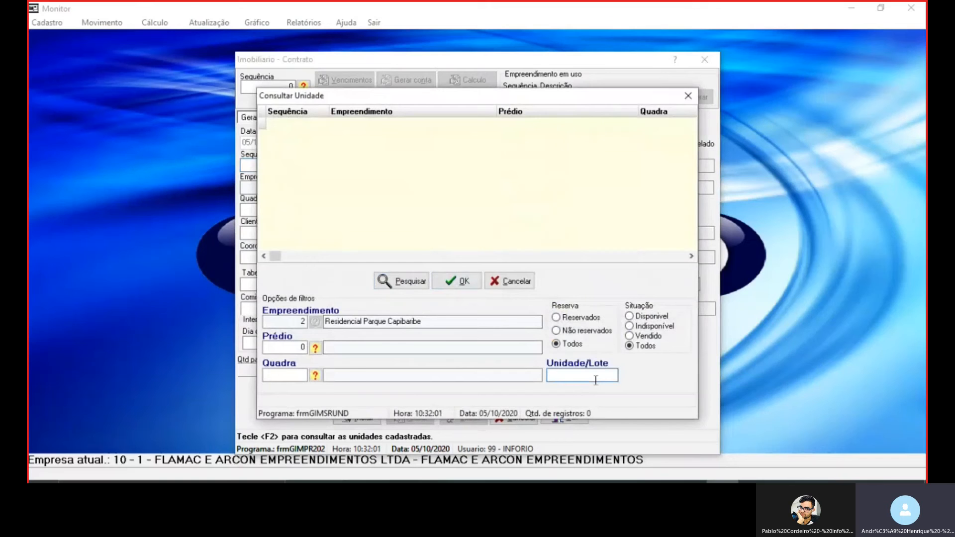
{"action": "type", "text": "101"}
{"action": "left_click", "coordinate": [383, 286]}
{"action": "left_click", "coordinate": [351, 124]}
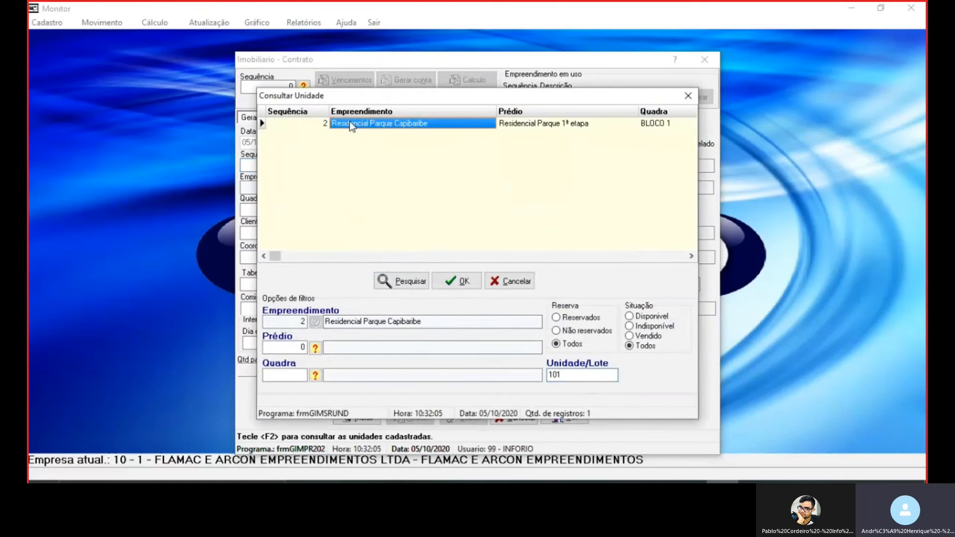
{"action": "double_click", "coordinate": [351, 124]}
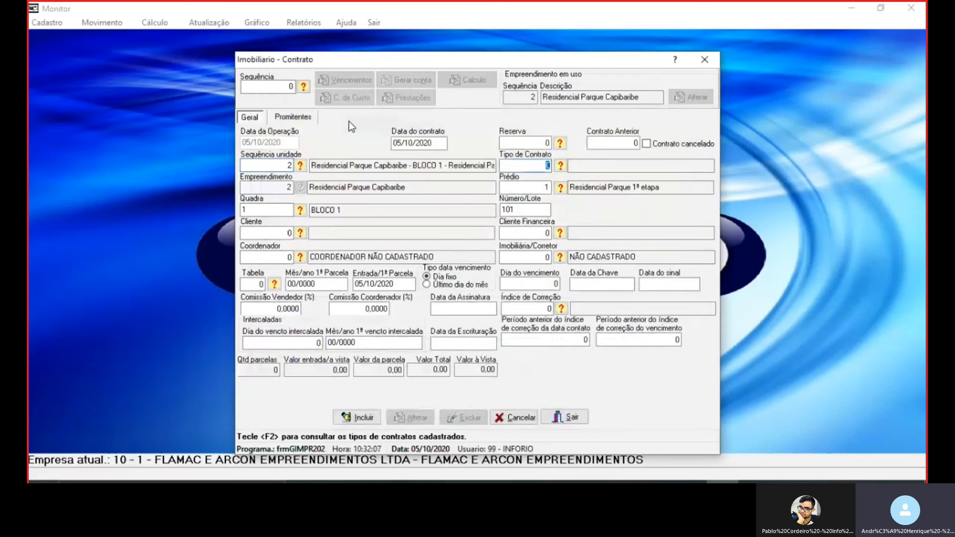
Step: Set the contract type to Plano Direto_Fixas and keep the building, block and unit number filled in for the unit
{"action": "left_click", "coordinate": [561, 165]}
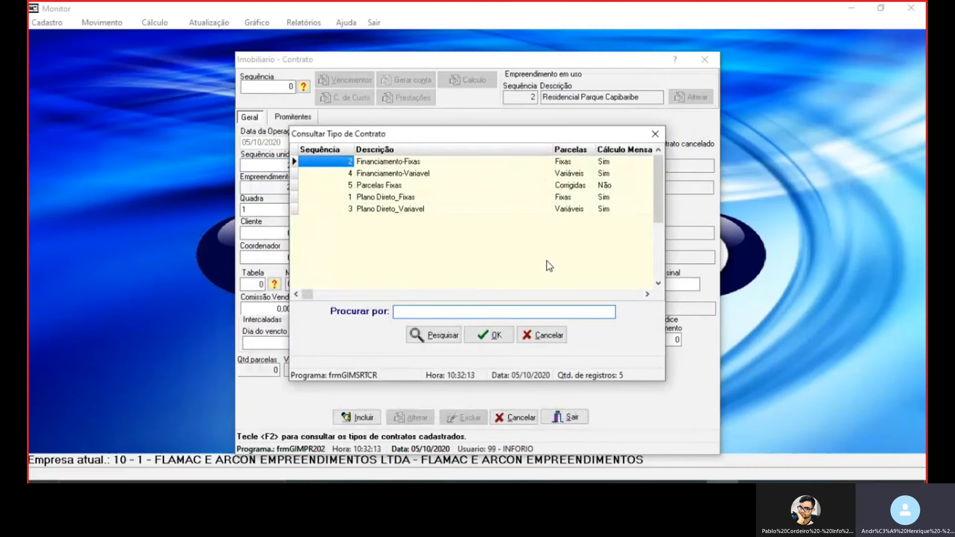
{"action": "left_click", "coordinate": [383, 199]}
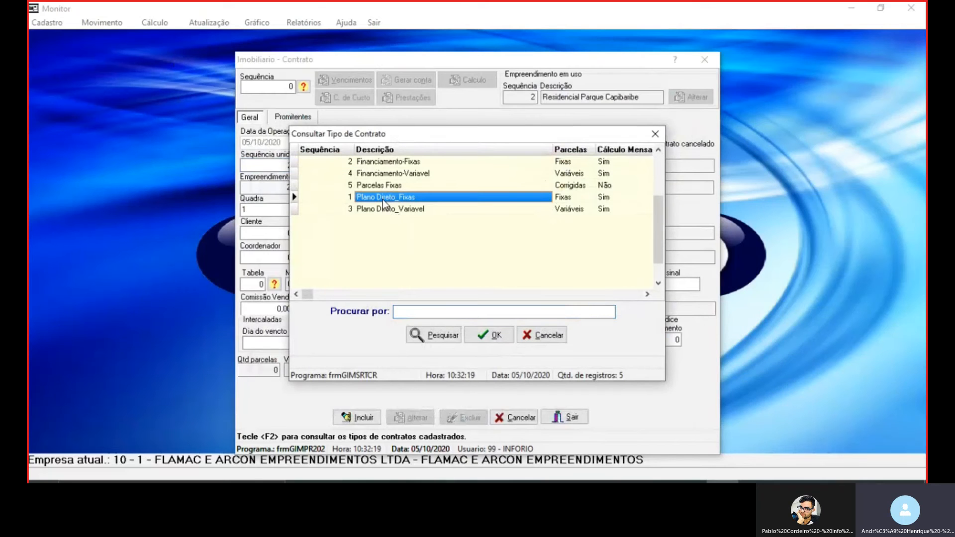
{"action": "left_click", "coordinate": [376, 174]}
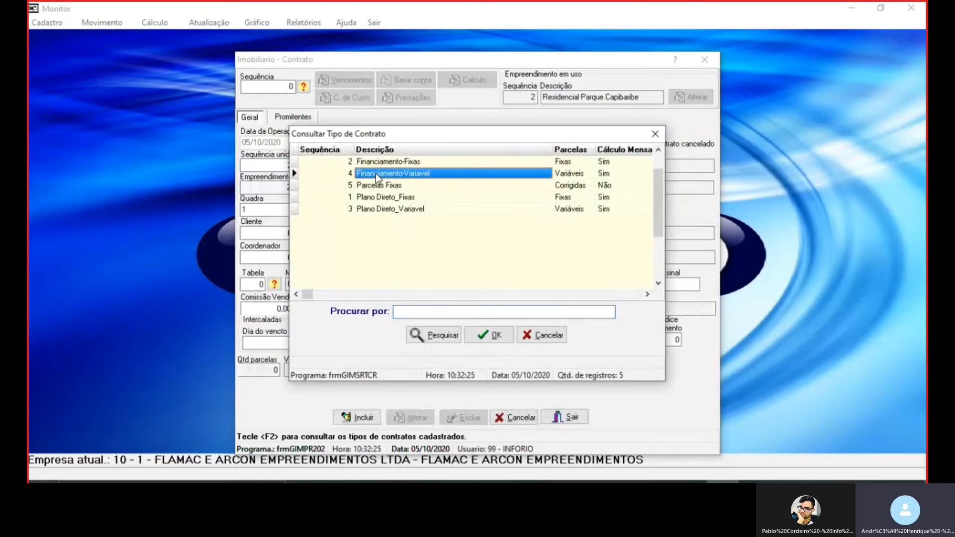
{"action": "double_click", "coordinate": [379, 200]}
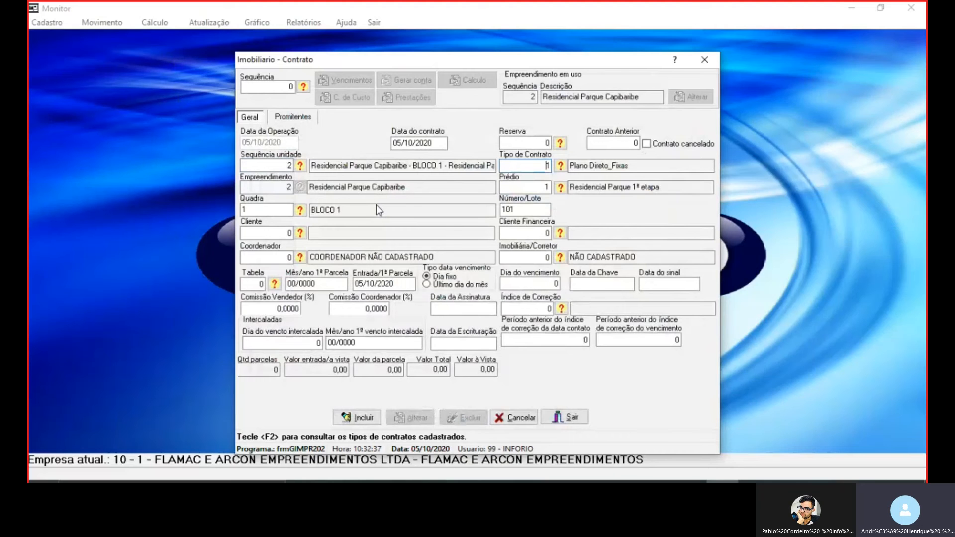
{"action": "key", "text": "Return"}
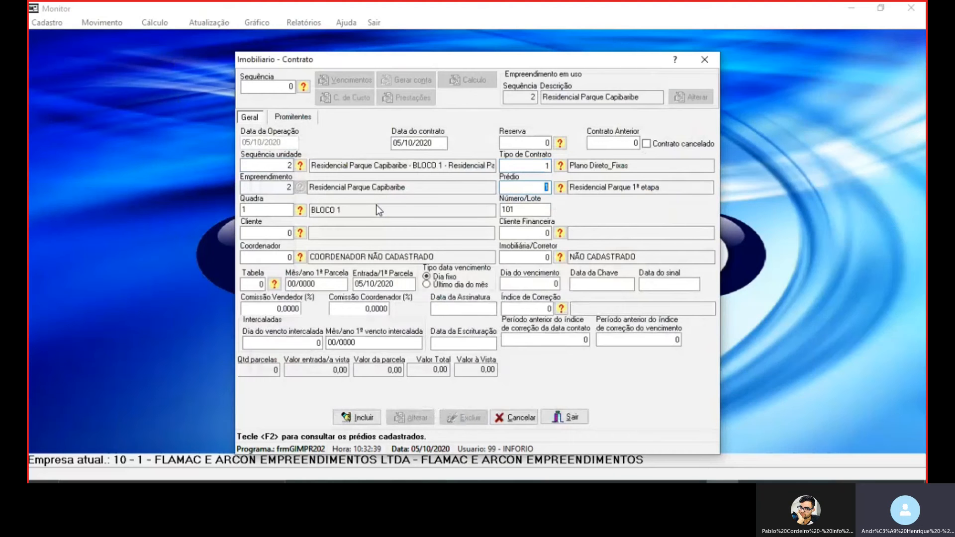
{"action": "key", "text": "Return"}
{"action": "key", "text": "Return"}
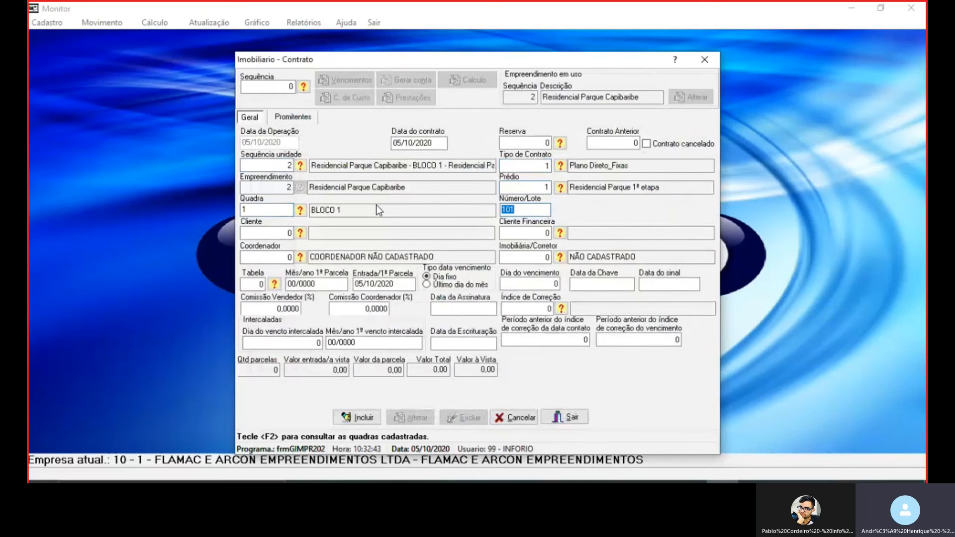
{"action": "key", "text": "Return"}
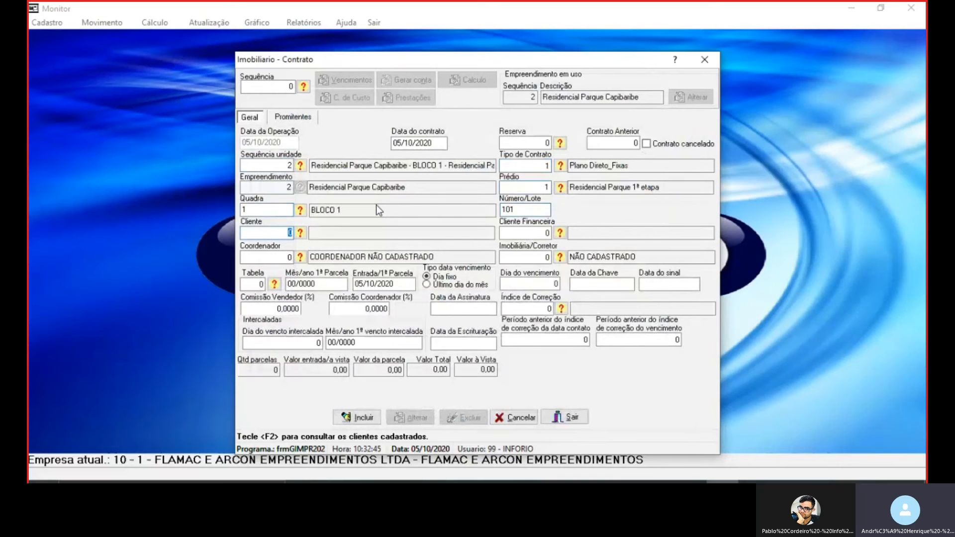
Step: Look up the registered client by first name under Razão Social and select the first match as the contract's client
{"action": "key", "text": "F2"}
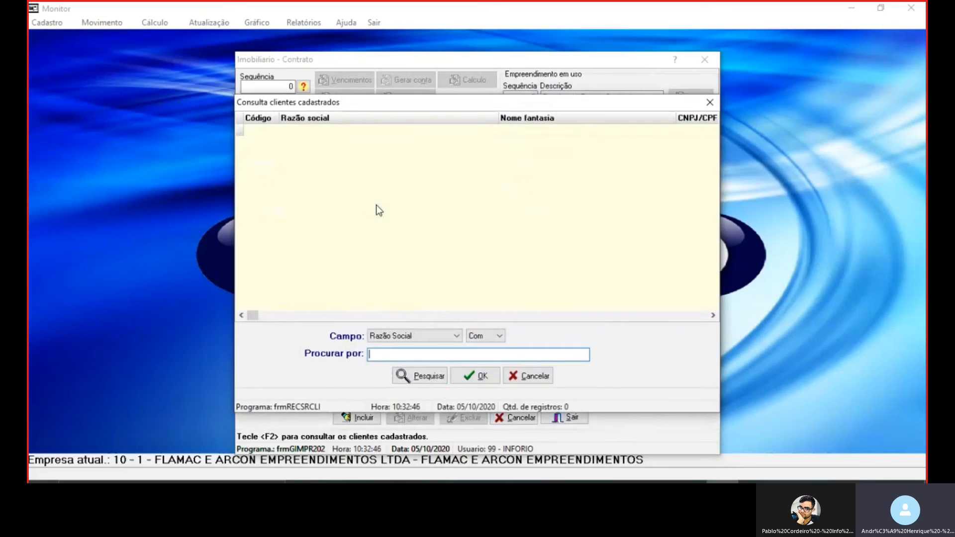
{"action": "type", "text": "ANTONIO"}
{"action": "left_click", "coordinate": [430, 374]}
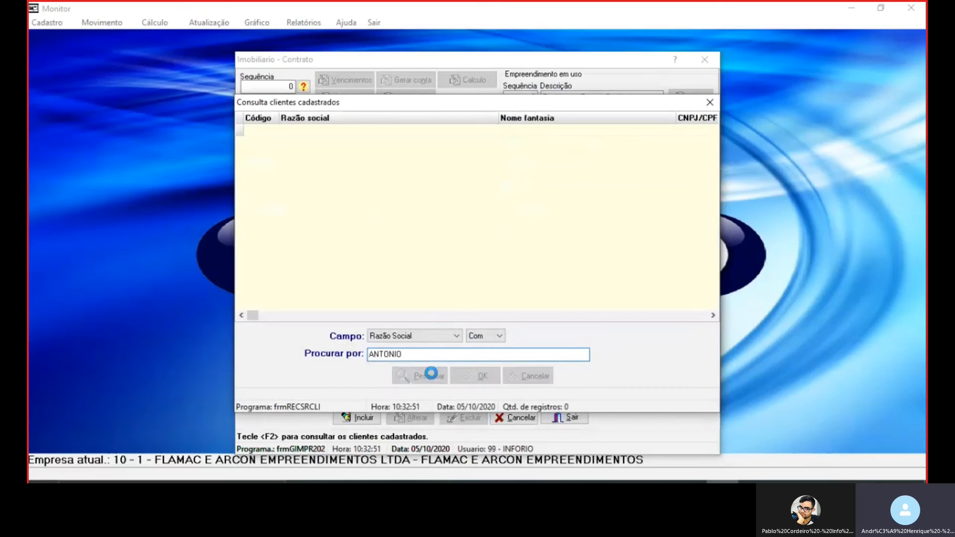
{"action": "double_click", "coordinate": [331, 131]}
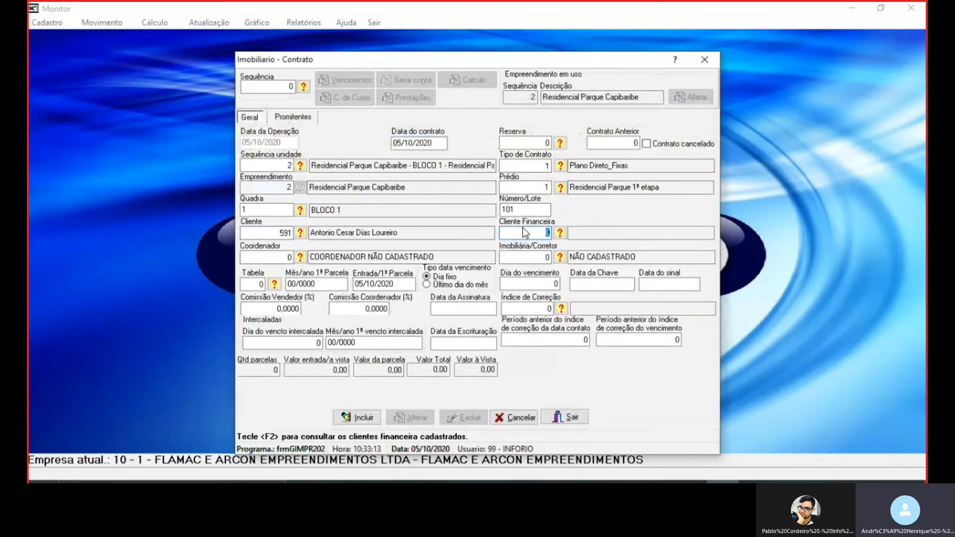
Step: Leave the financing client at 0, and set the coordinator to 1 and the Imobiliária/Corretor to 2
{"action": "left_click", "coordinate": [273, 257]}
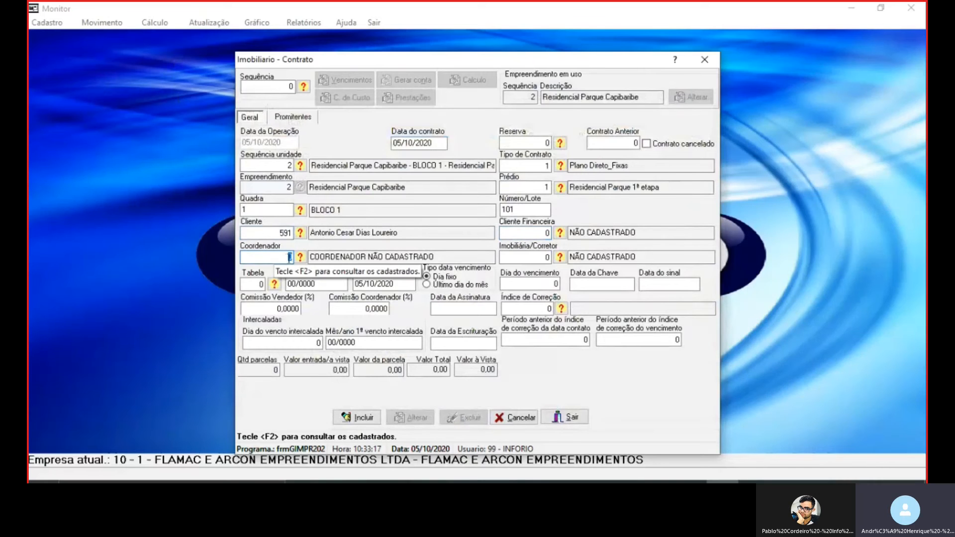
{"action": "type", "text": "1"}
{"action": "key", "text": "Return"}
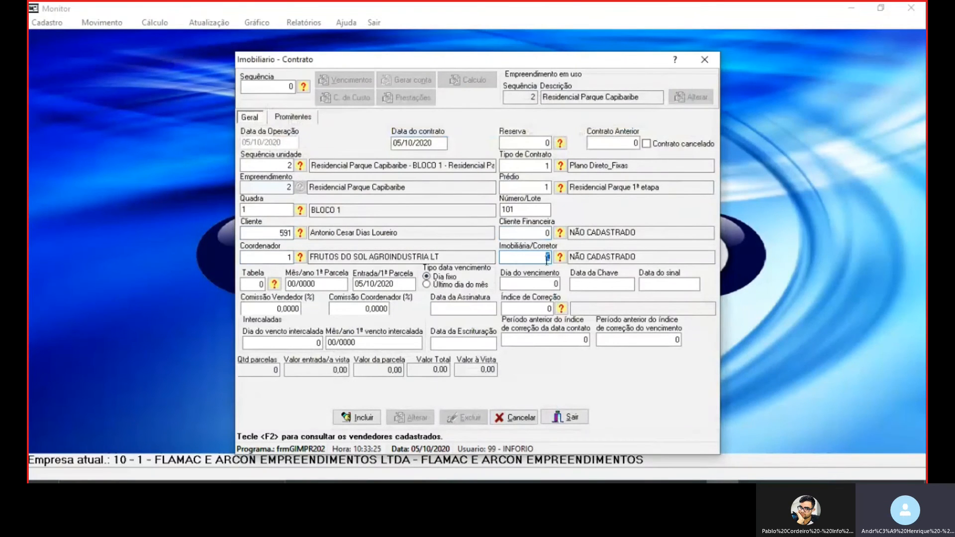
{"action": "type", "text": "2"}
{"action": "key", "text": "Tab"}
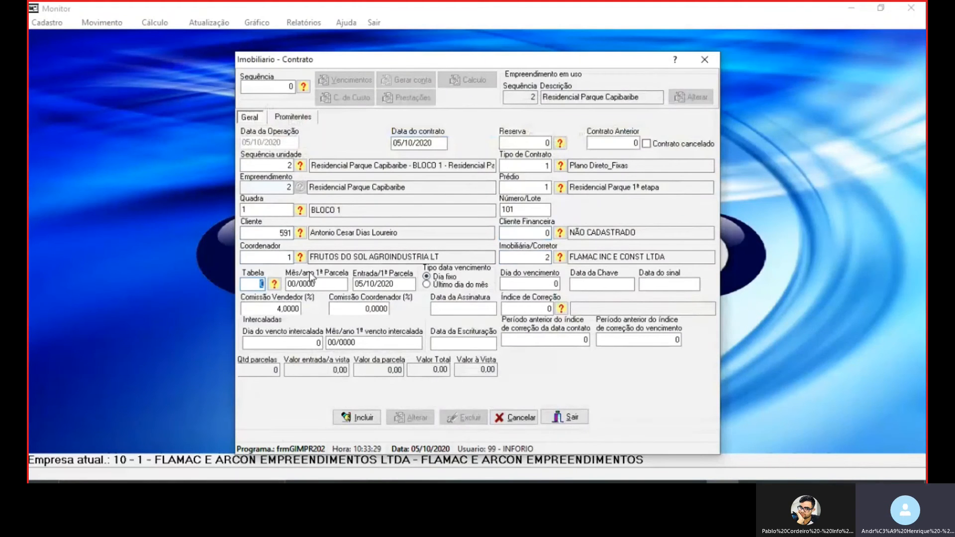
Step: Apply price table 1 to the contract and check the resulting total value
{"action": "type", "text": "1"}
{"action": "key", "text": "Tab"}
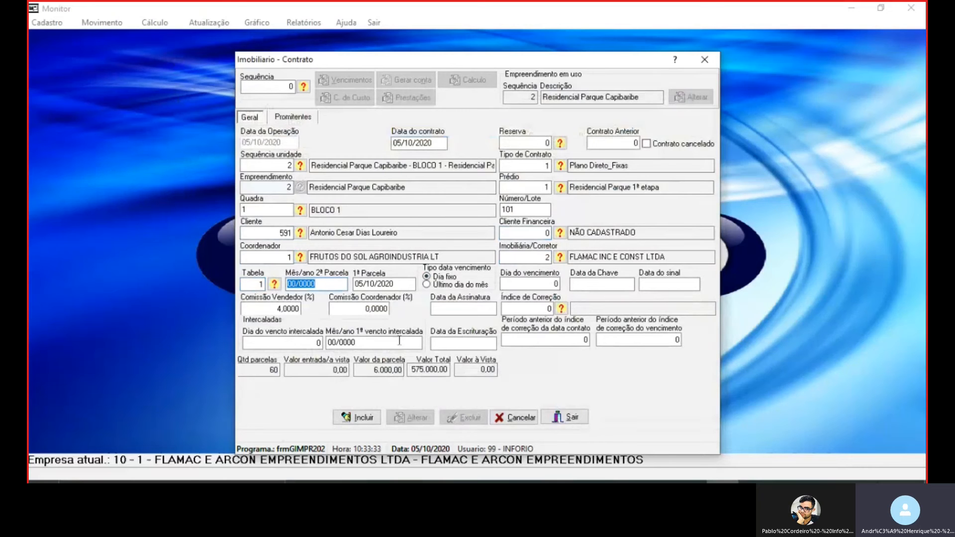
{"action": "left_click", "coordinate": [445, 369]}
{"action": "mouse_move", "coordinate": [444, 370]}
{"action": "left_mouse_down"}
{"action": "mouse_move", "coordinate": [410, 370]}
{"action": "mouse_move", "coordinate": [451, 371]}
{"action": "left_mouse_up"}
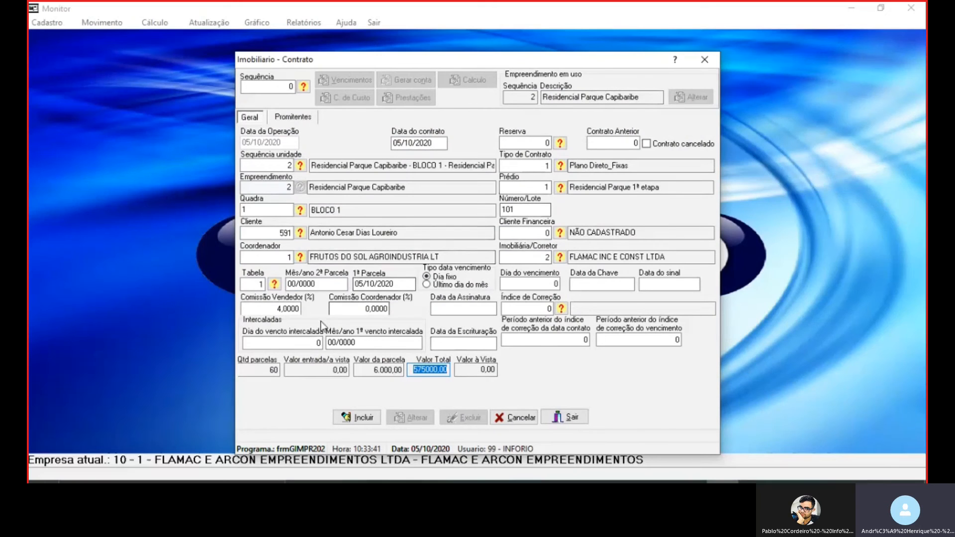
Step: Set the second installment's month/year to 11/2020 and the due day to 5, keeping the first installment date and fixed-day due type
{"action": "left_click", "coordinate": [321, 283]}
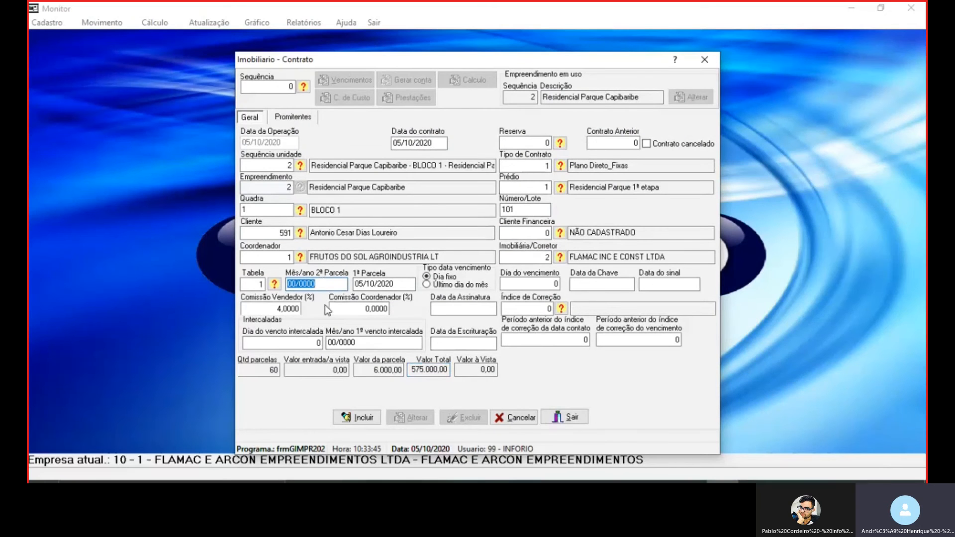
{"action": "type", "text": "112020"}
{"action": "key", "text": "Tab"}
{"action": "key", "text": "Tab"}
{"action": "key", "text": "Tab"}
{"action": "type", "text": "5"}
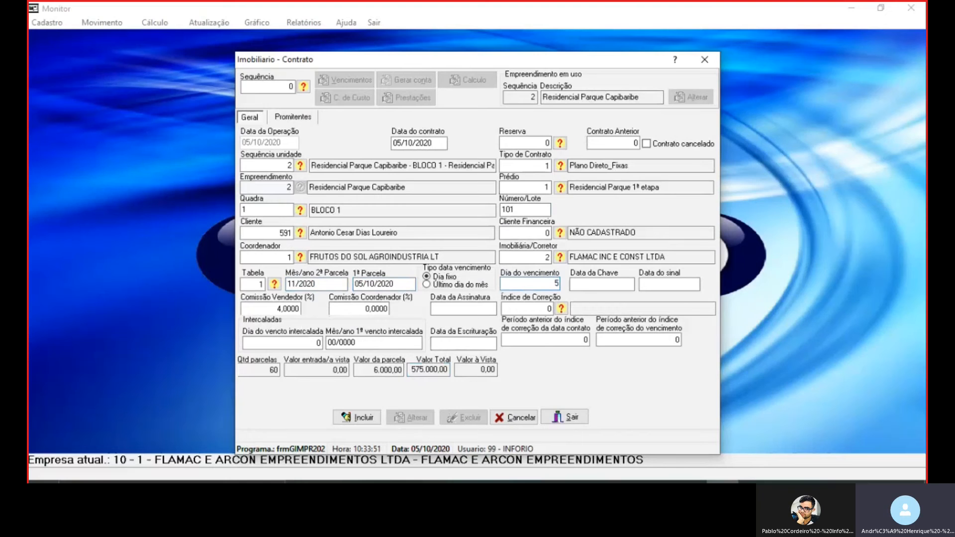
{"action": "key", "text": "Tab"}
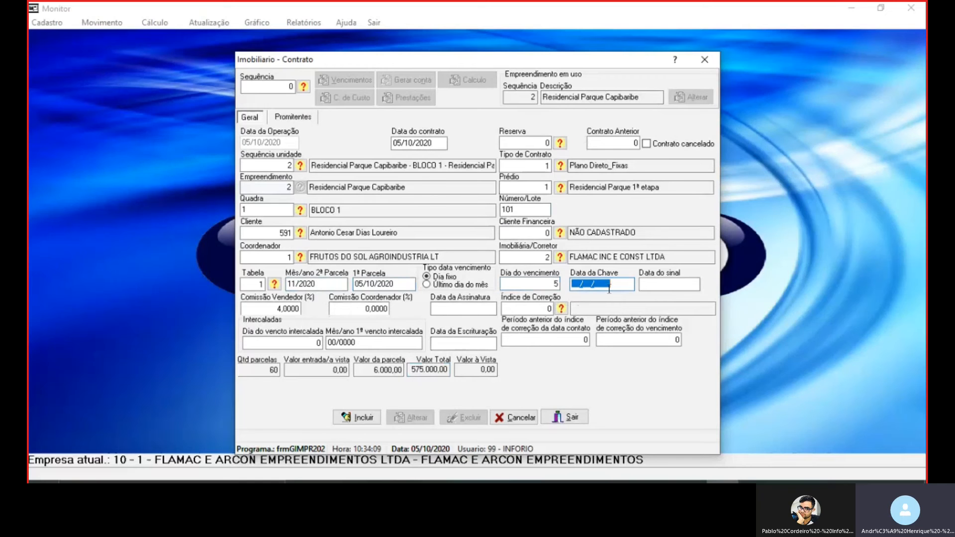
Step: Set the key delivery date (Data da Chave) to 05/10/2021
{"action": "type", "text": "05/11/2020"}
{"action": "key", "text": "BackSpace"}
{"action": "key", "text": "BackSpace"}
{"action": "key", "text": "BackSpace"}
{"action": "key", "text": "BackSpace"}
{"action": "key", "text": "BackSpace"}
{"action": "type", "text": "0202"}
{"action": "key", "text": "Tab"}
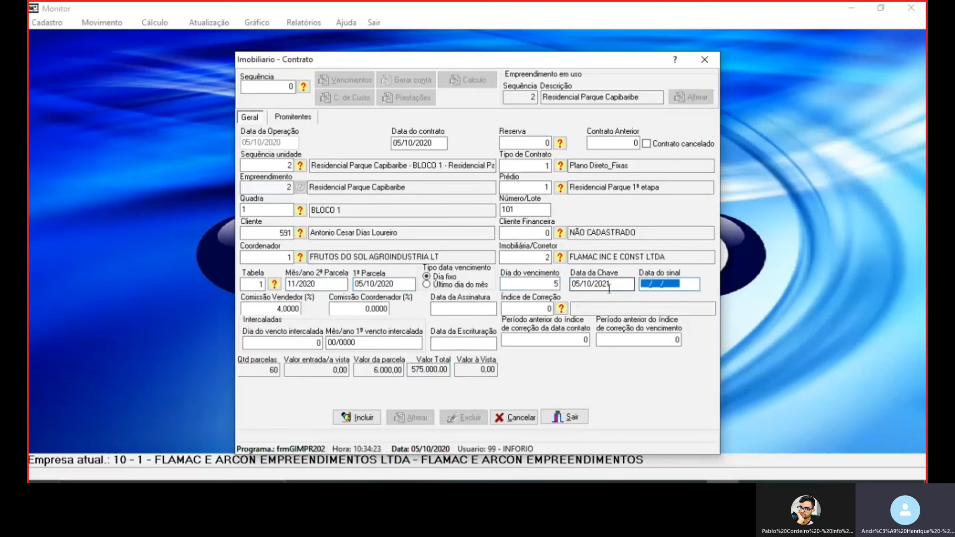
Step: Set the Data do sinal to 05/10/2020 and leave the signature date blank
{"action": "type", "text": "05/"}
{"action": "type", "text": "10/2020"}
{"action": "key", "text": "Return"}
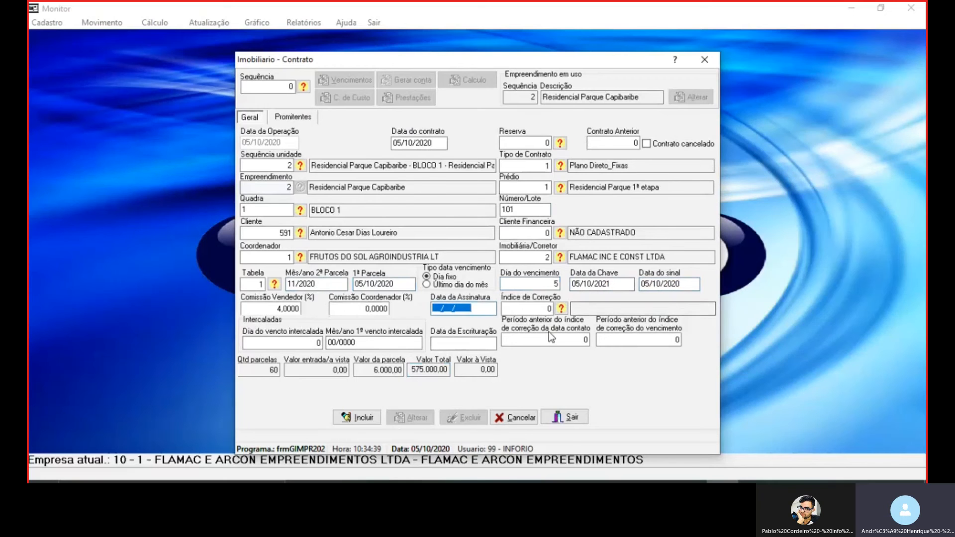
{"action": "key", "text": "Return"}
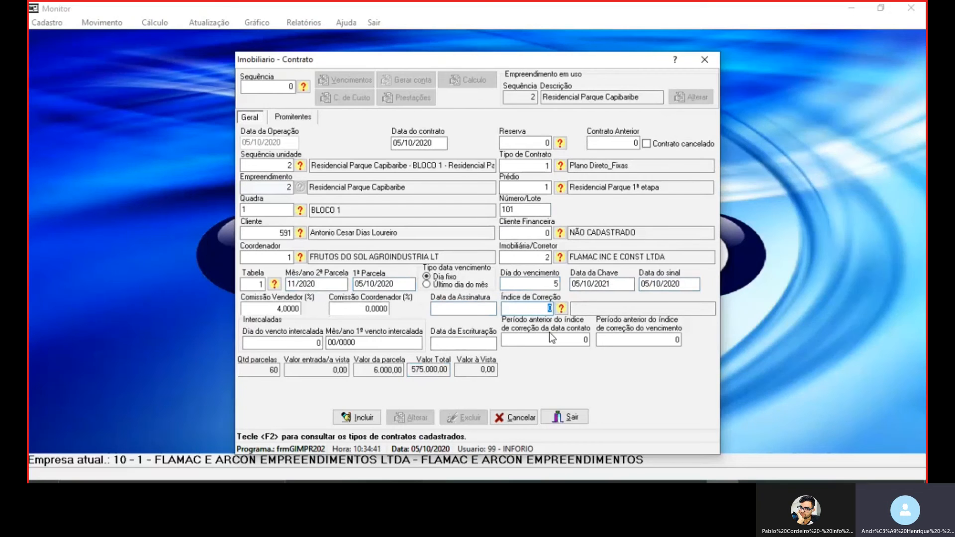
Step: Choose Índice Nacional de Custo da Construção (INCC) as the contract's correction index
{"action": "left_click", "coordinate": [562, 308]}
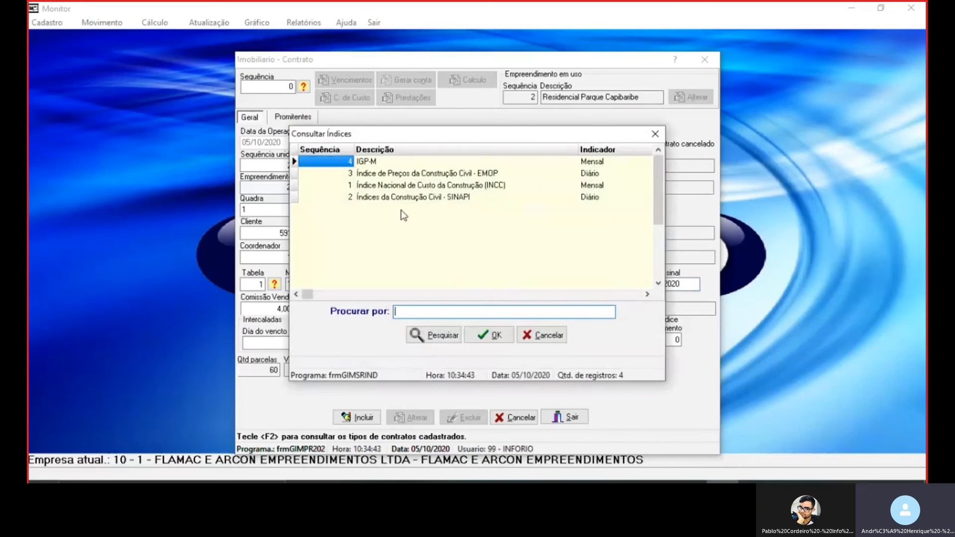
{"action": "double_click", "coordinate": [439, 186]}
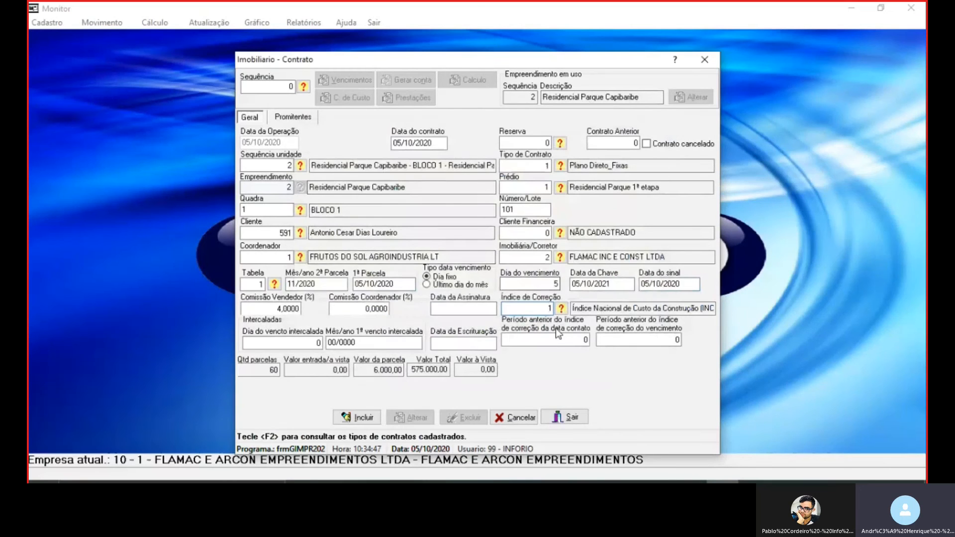
{"action": "key", "text": "Tab"}
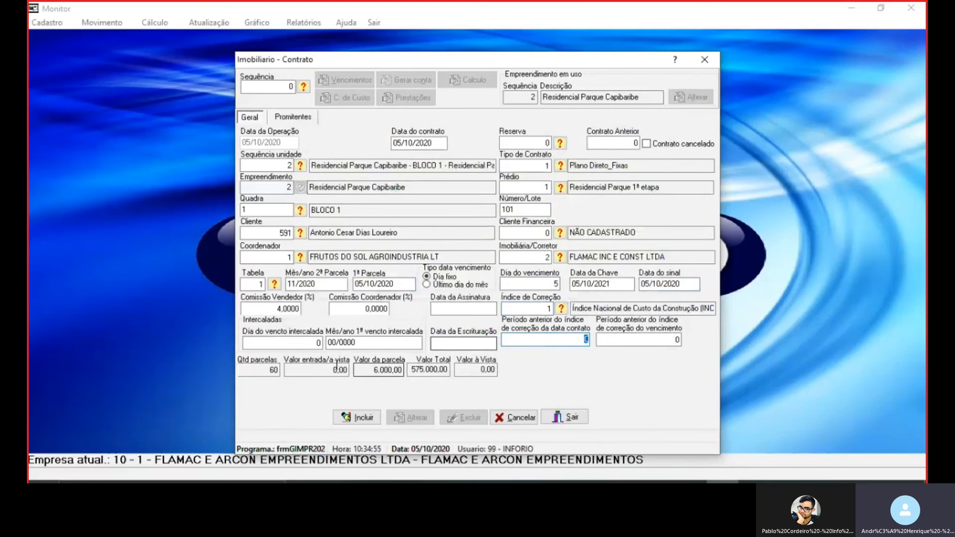
Step: Set the intercalated installments' due day (Dia do vencto intercalada) to 10 in the contract
{"action": "left_click", "coordinate": [281, 342]}
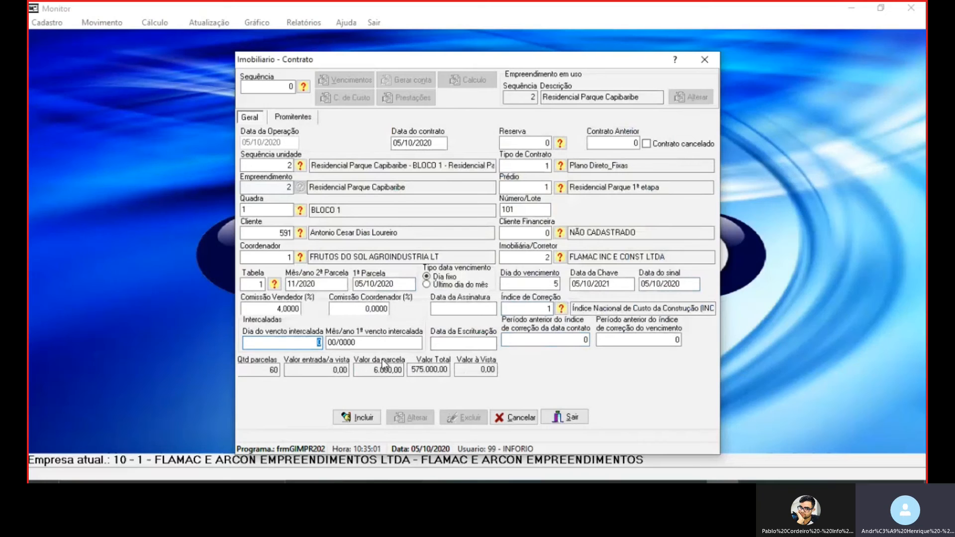
{"action": "type", "text": "10"}
{"action": "key", "text": "Tab"}
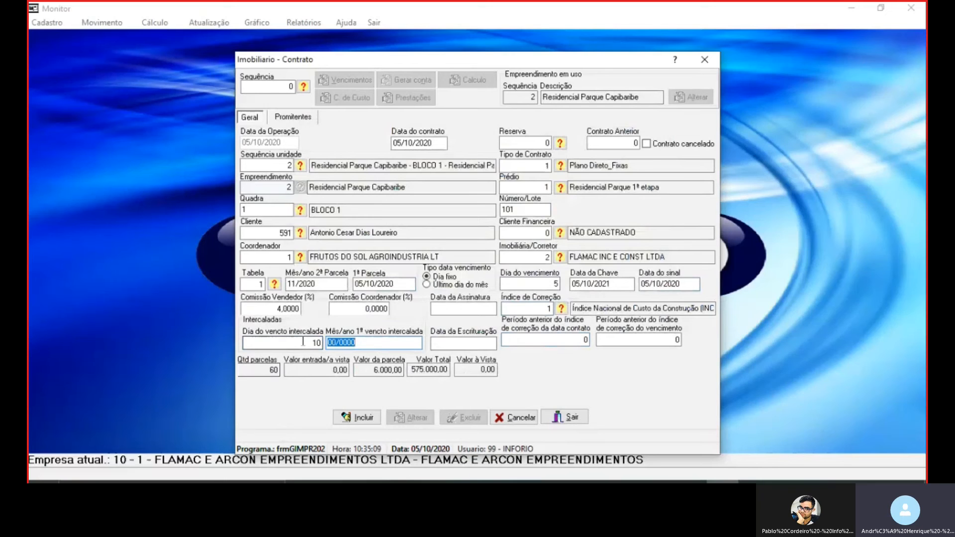
{"action": "key", "text": "shift+Tab"}
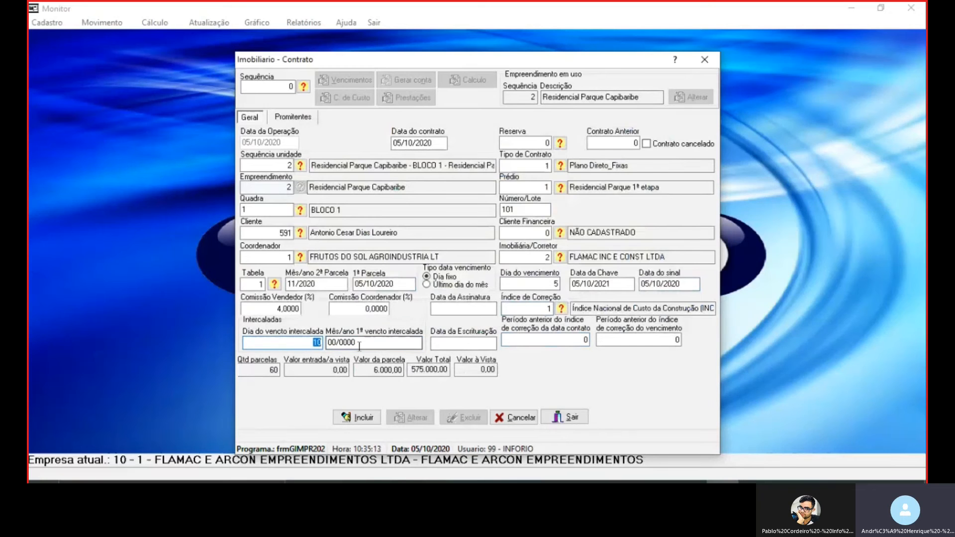
{"action": "key", "text": "Tab"}
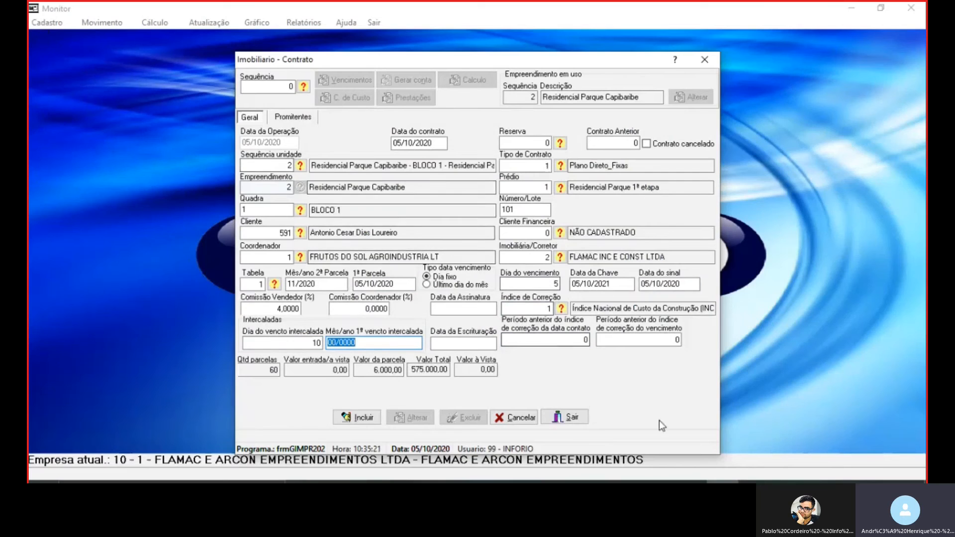
Step: Leave the contract form pending and open the Imobiliario unit register (110 - Unidades) for Residencial Parque Capibaribe
{"action": "left_click", "coordinate": [572, 416]}
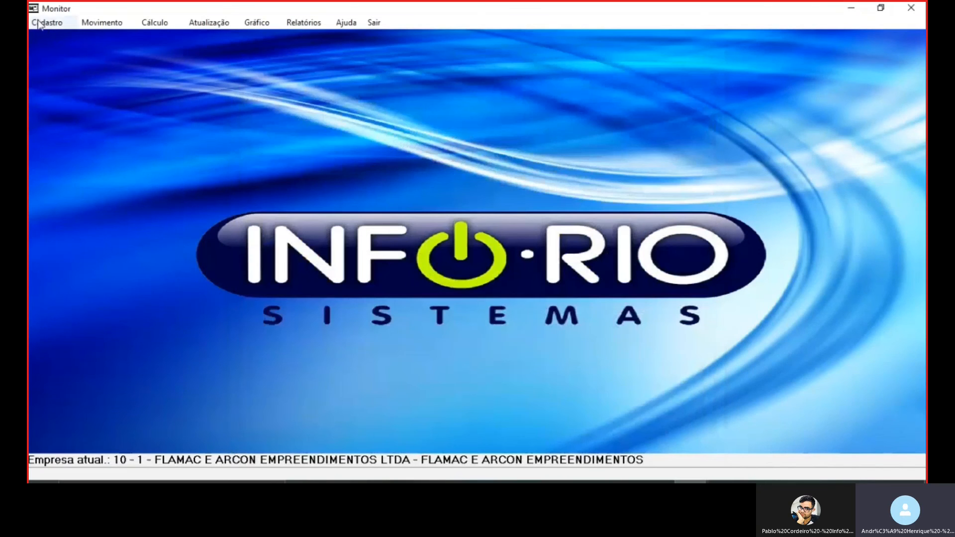
{"action": "left_click", "coordinate": [40, 23]}
{"action": "mouse_move", "coordinate": [97, 256]}
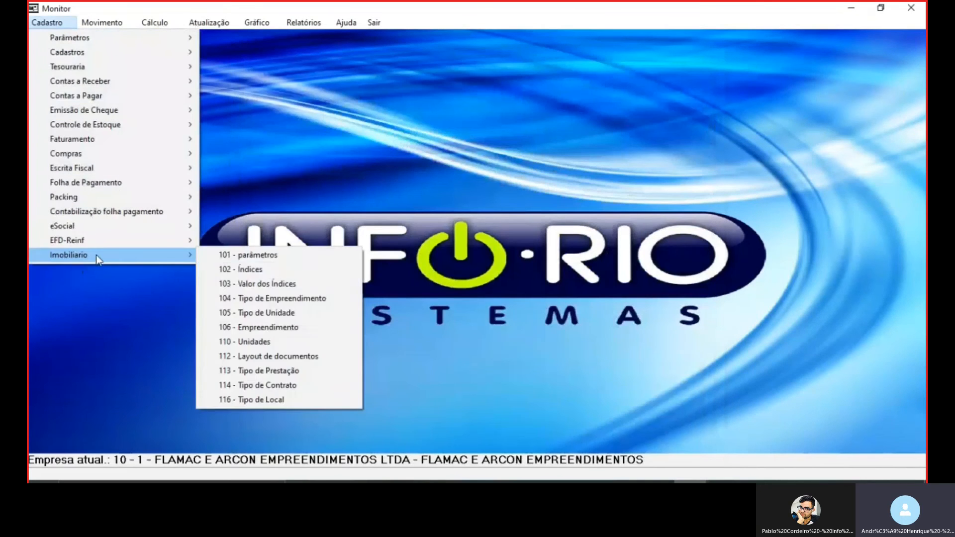
{"action": "left_click", "coordinate": [268, 341]}
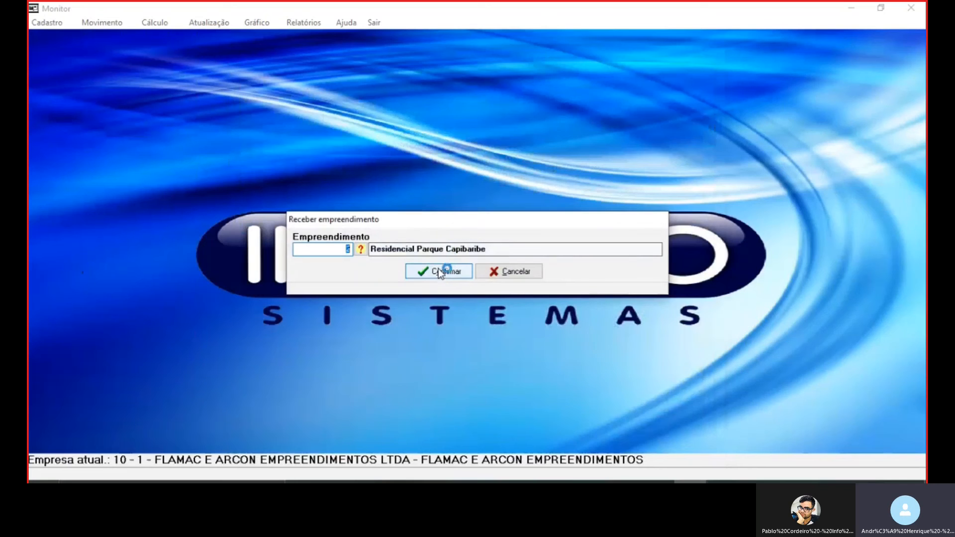
{"action": "left_click", "coordinate": [438, 276]}
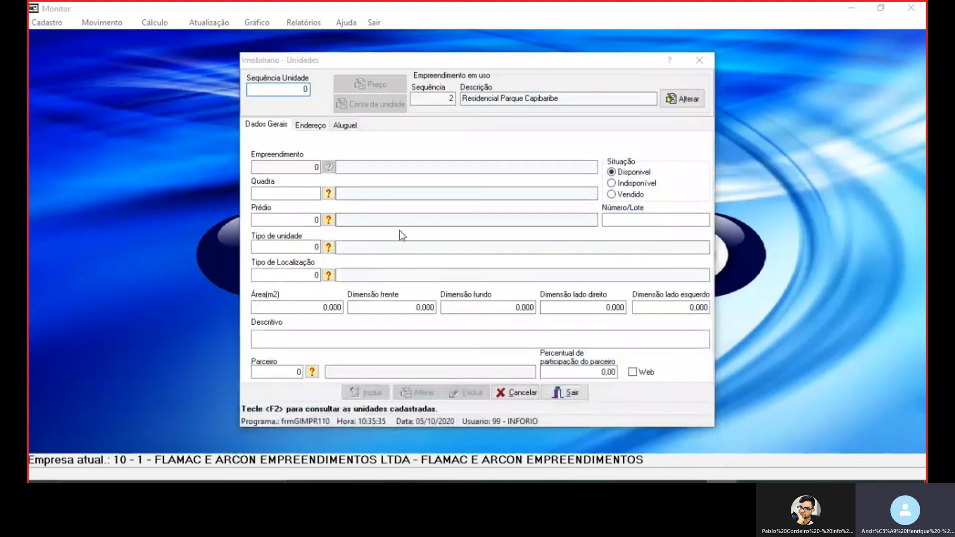
Step: Look up unit 101 among the registered units and load its record
{"action": "key", "text": "F2"}
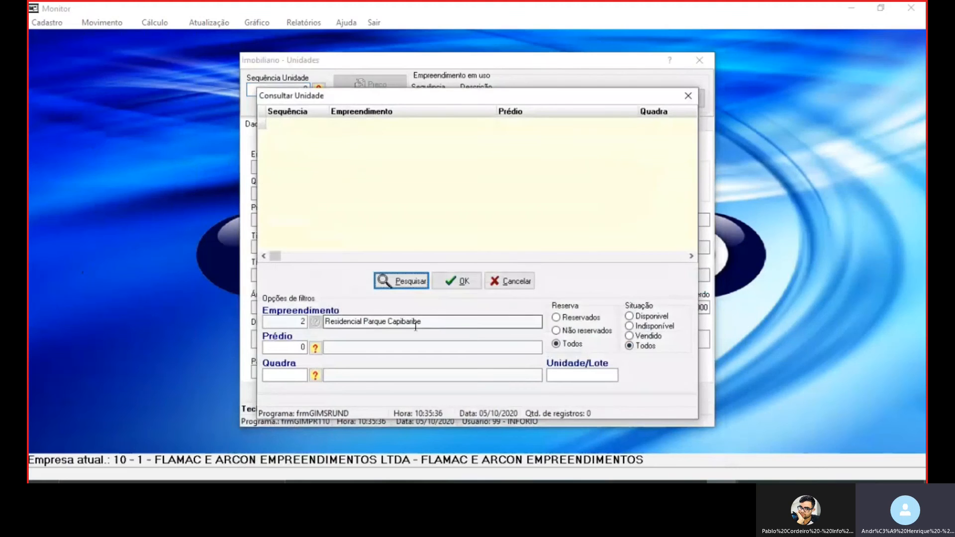
{"action": "left_click", "coordinate": [604, 379]}
{"action": "type", "text": "101"}
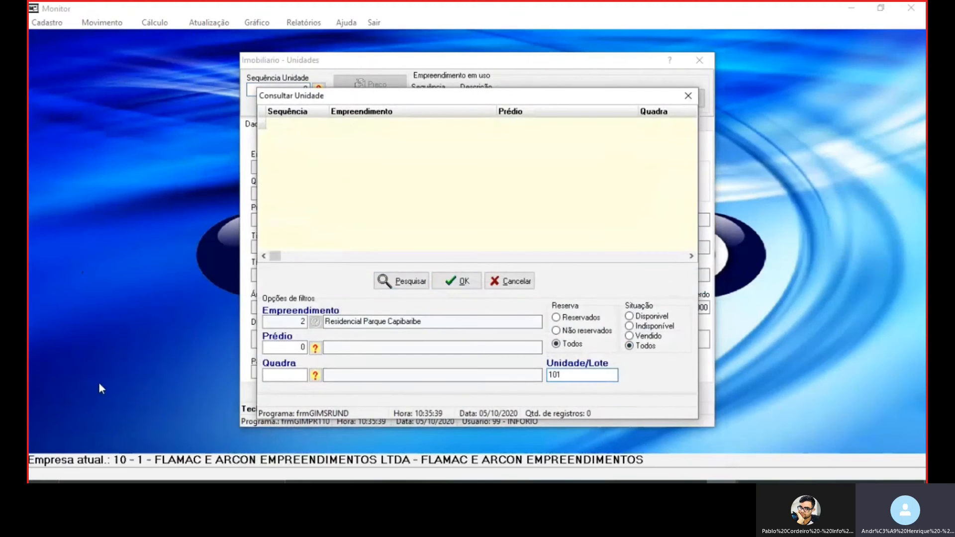
{"action": "left_click", "coordinate": [390, 280]}
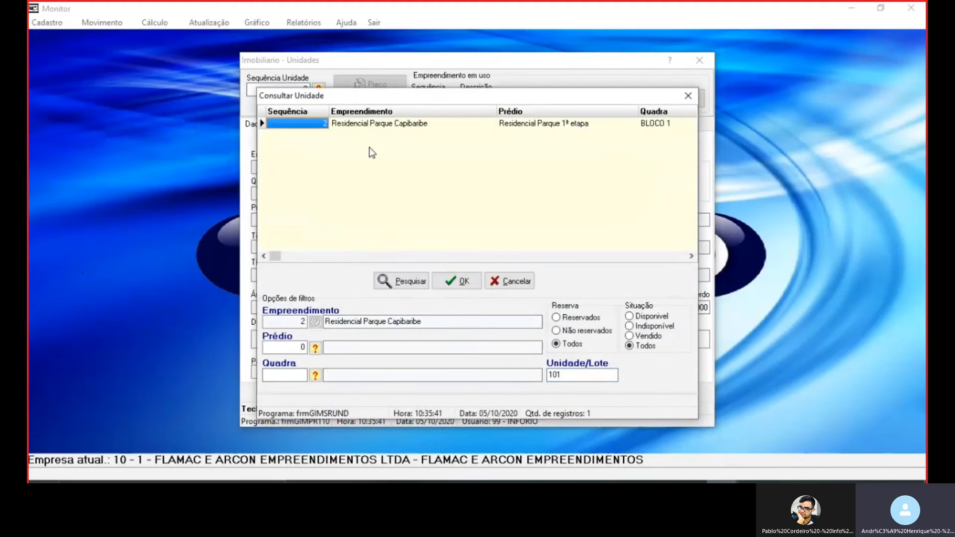
{"action": "double_click", "coordinate": [368, 124]}
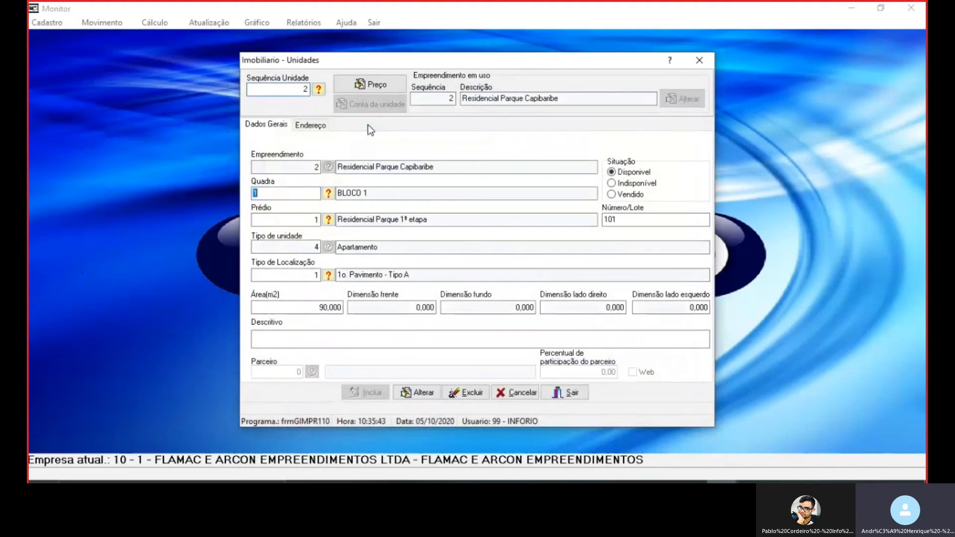
Step: Open the unit's price table and load its Intercalada installment entry for editing
{"action": "left_click", "coordinate": [378, 84]}
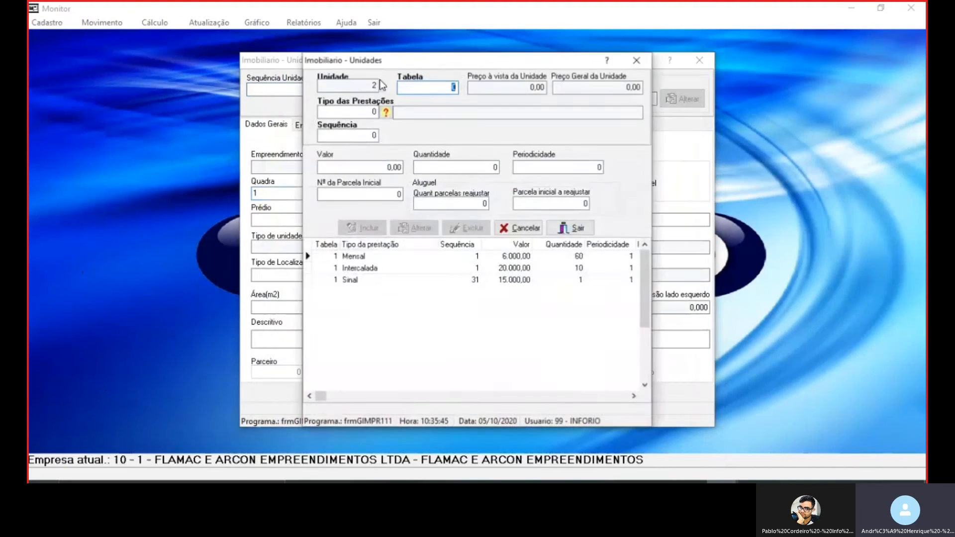
{"action": "left_click", "coordinate": [375, 267]}
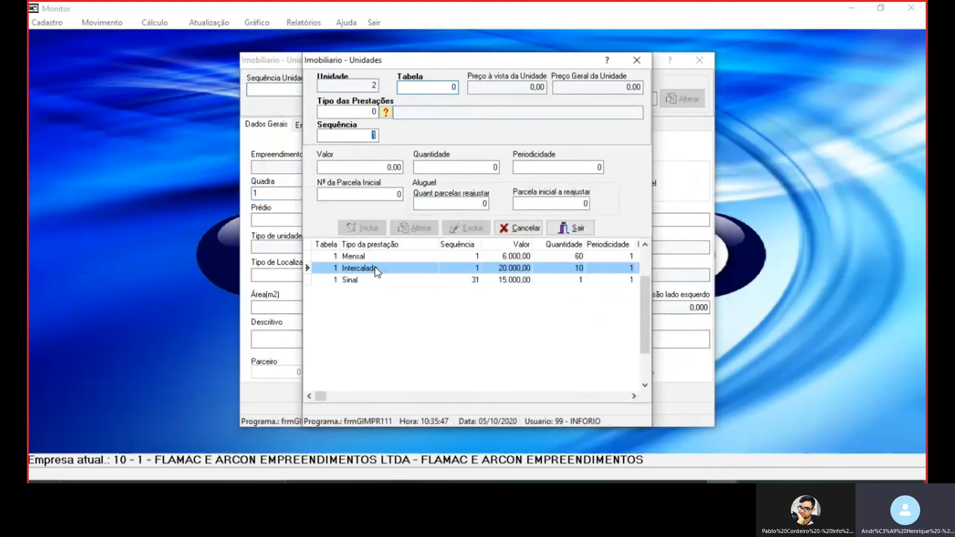
{"action": "key", "text": "Return"}
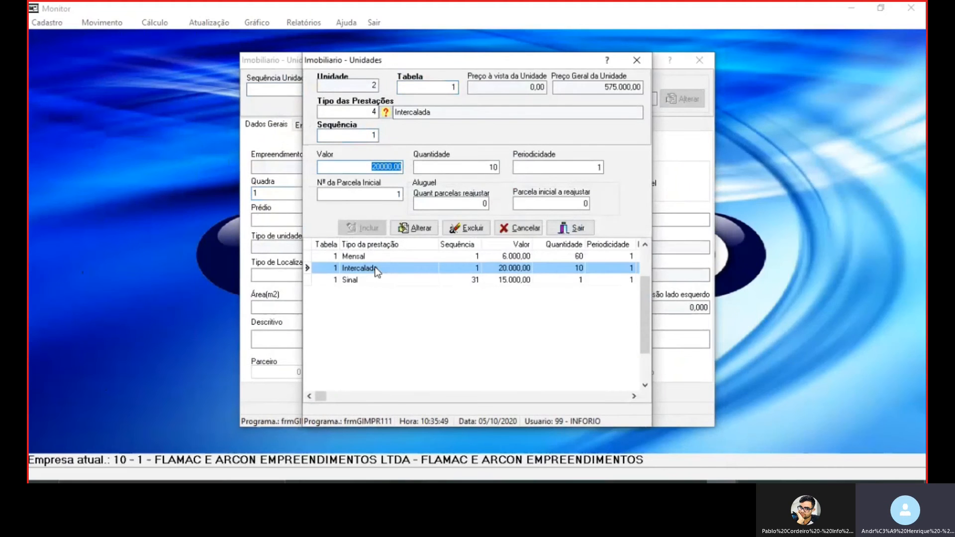
Step: Set the Intercalada installment's Periodicidade to 6, keeping its value and quantity, and save the change
{"action": "left_click", "coordinate": [492, 166]}
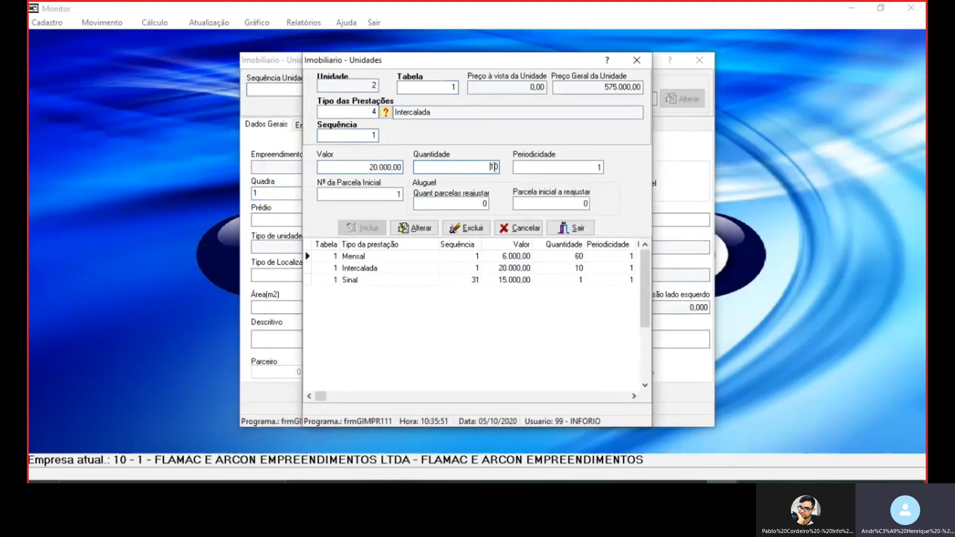
{"action": "key", "text": "Return"}
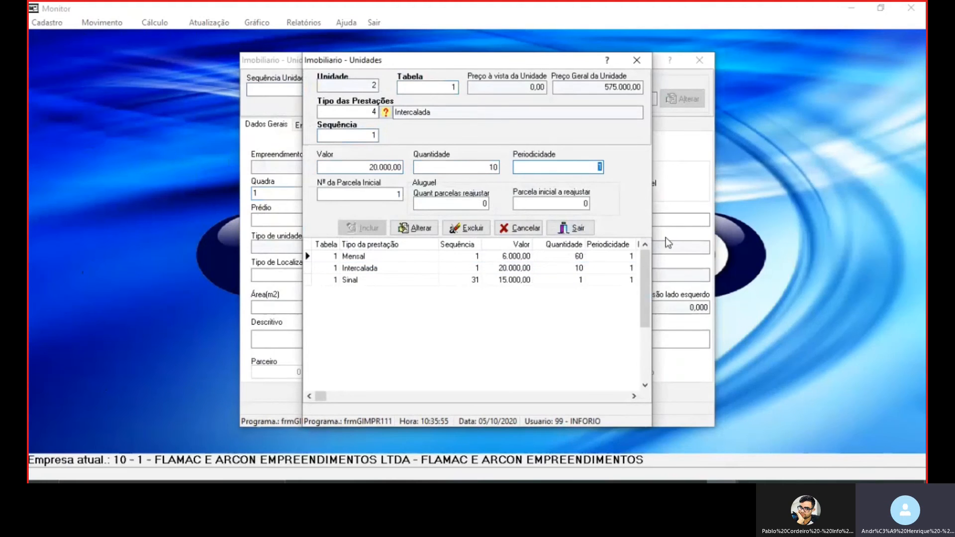
{"action": "type", "text": "6"}
{"action": "key", "text": "Return"}
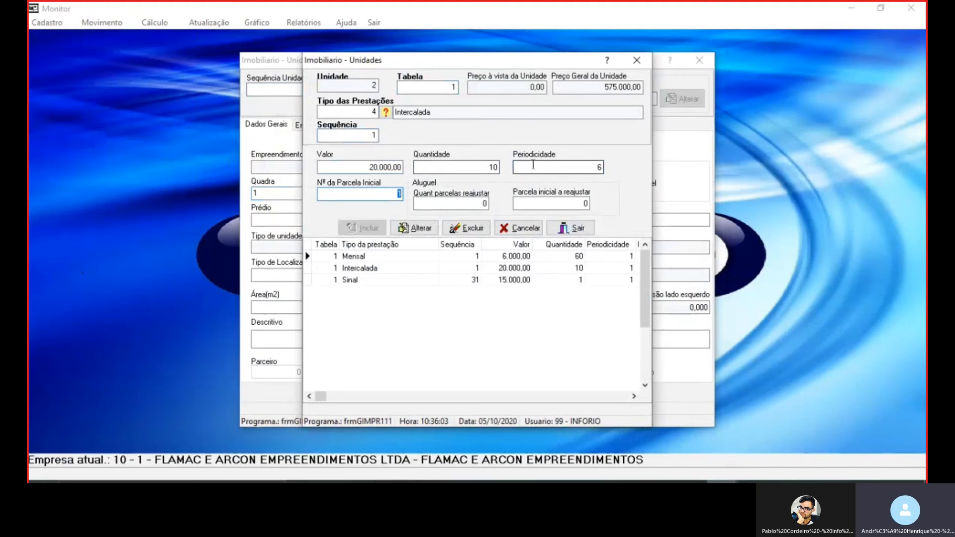
{"action": "left_click", "coordinate": [360, 165]}
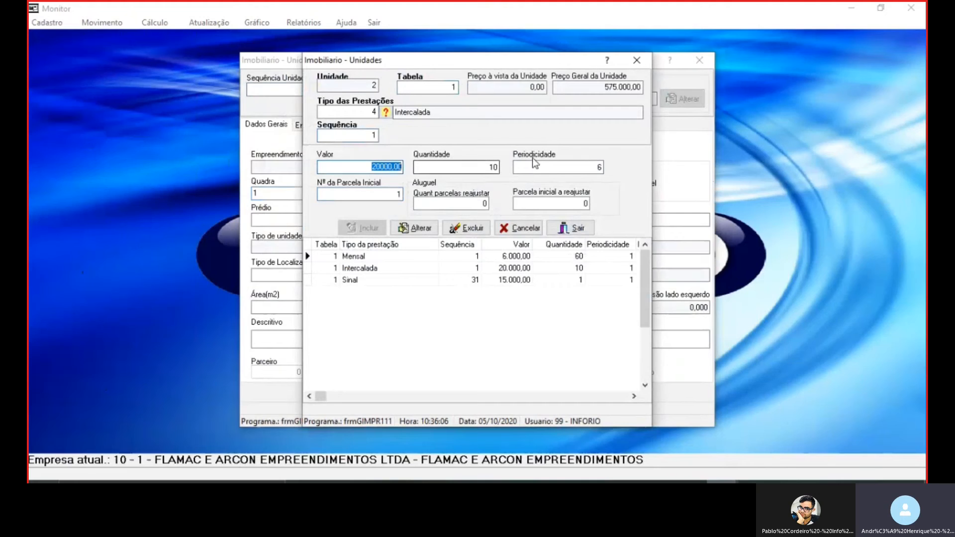
{"action": "left_click", "coordinate": [564, 167]}
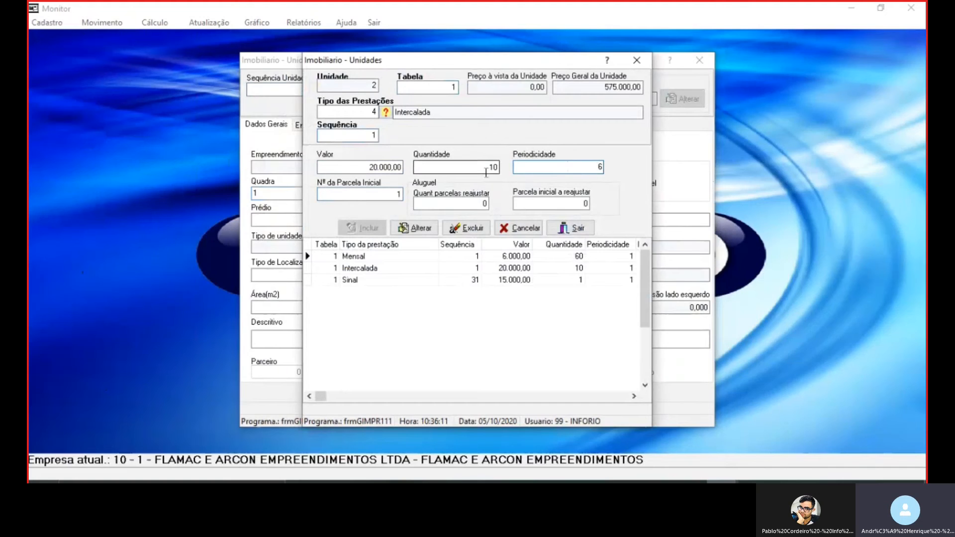
{"action": "left_click", "coordinate": [486, 172]}
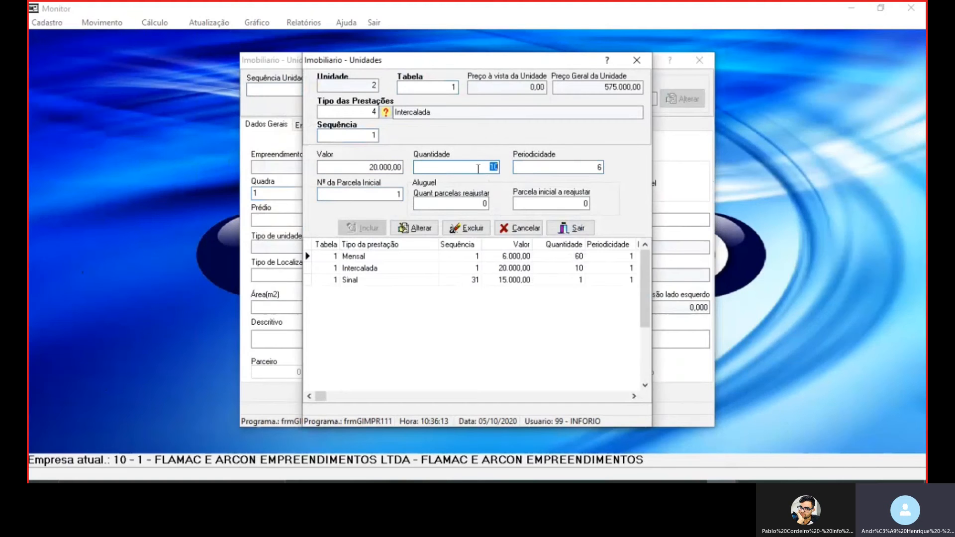
{"action": "left_click", "coordinate": [419, 228]}
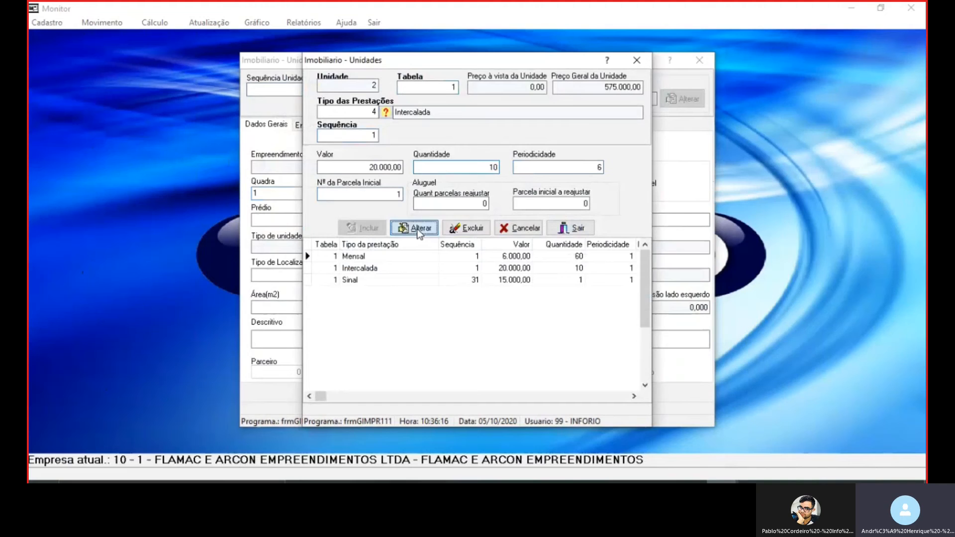
Step: Leave the price table, save the unit 101 record and return to the pending contract form
{"action": "left_click", "coordinate": [581, 228]}
{"action": "left_click", "coordinate": [414, 393]}
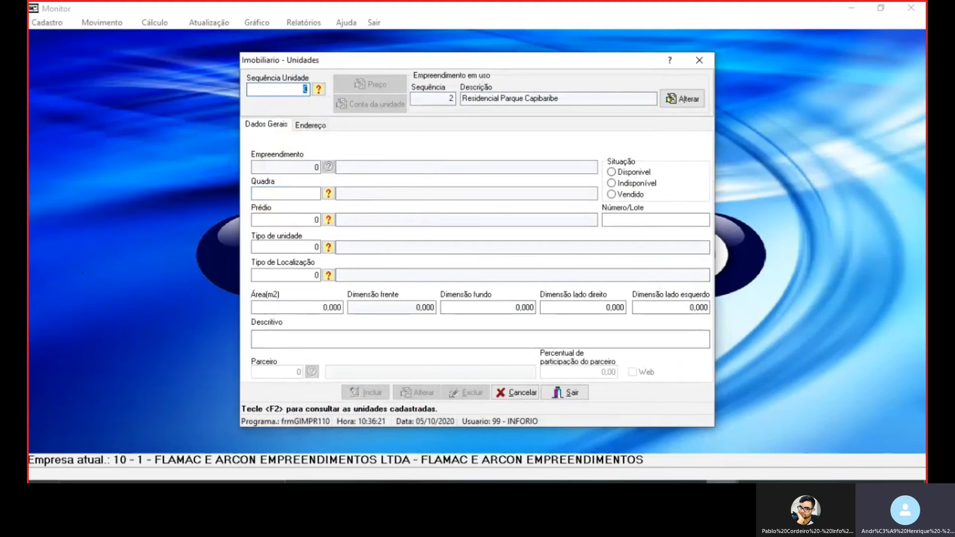
{"action": "left_click", "coordinate": [690, 455]}
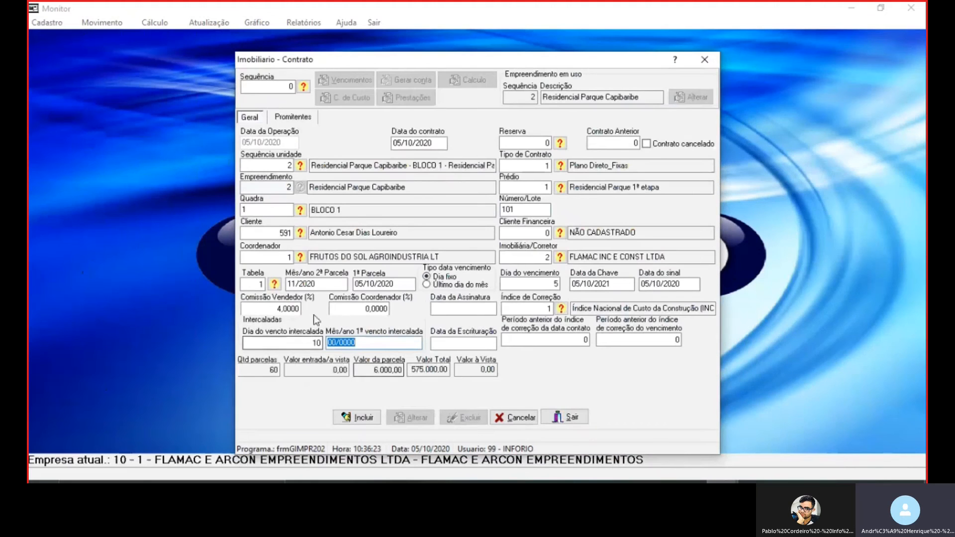
Step: Set the first intercalated installment's month/year to 11/2020, keeping the intercalated due day at 10
{"action": "left_click", "coordinate": [542, 287]}
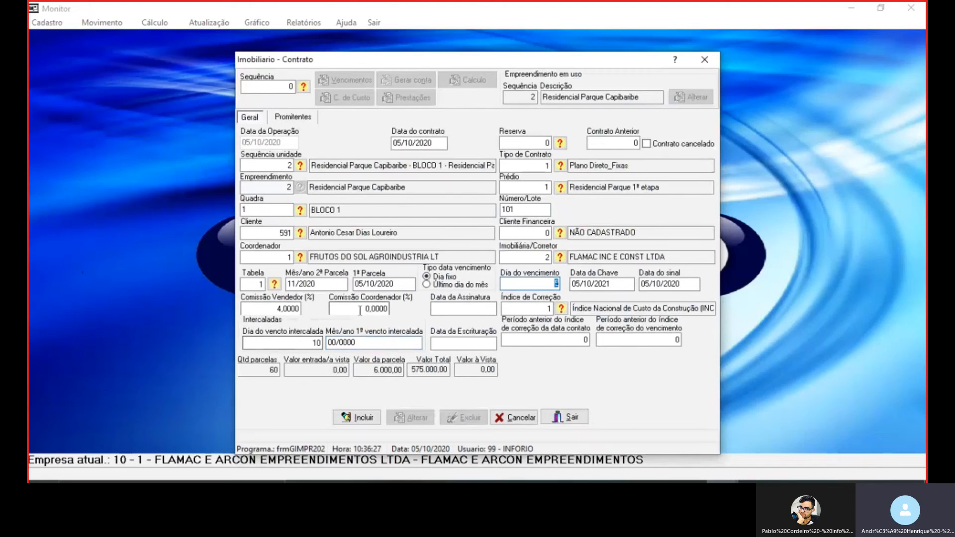
{"action": "left_click", "coordinate": [309, 343]}
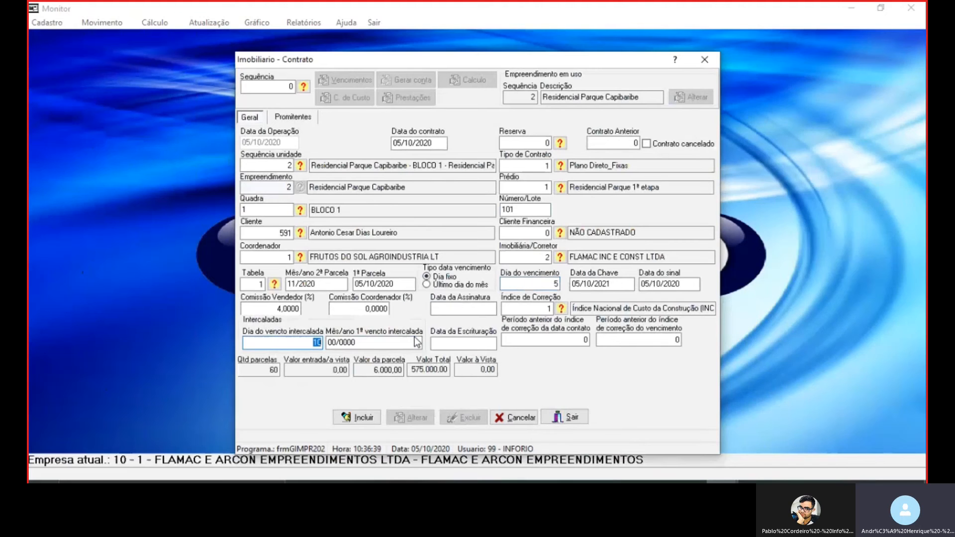
{"action": "left_click", "coordinate": [373, 341]}
{"action": "double_click", "coordinate": [373, 341]}
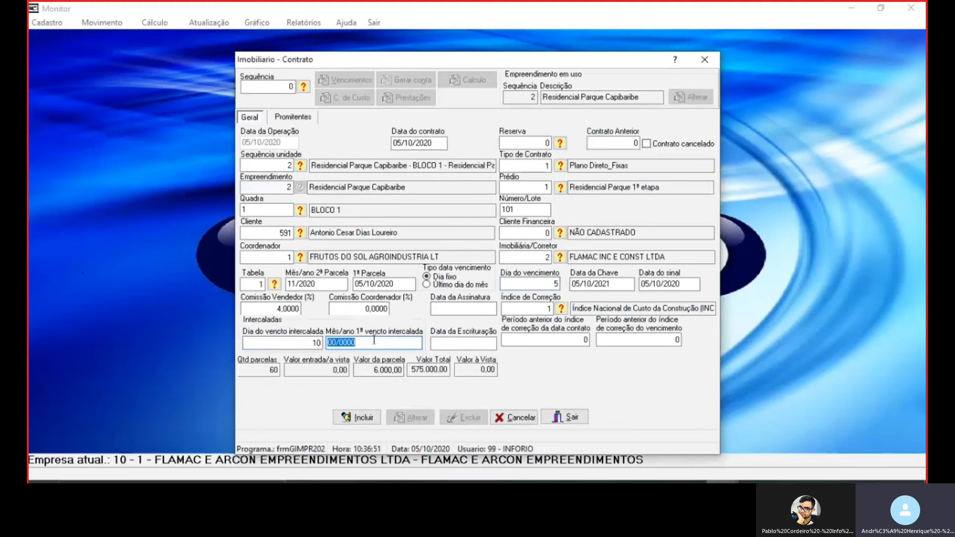
{"action": "type", "text": "11/2020"}
{"action": "key", "text": "Tab"}
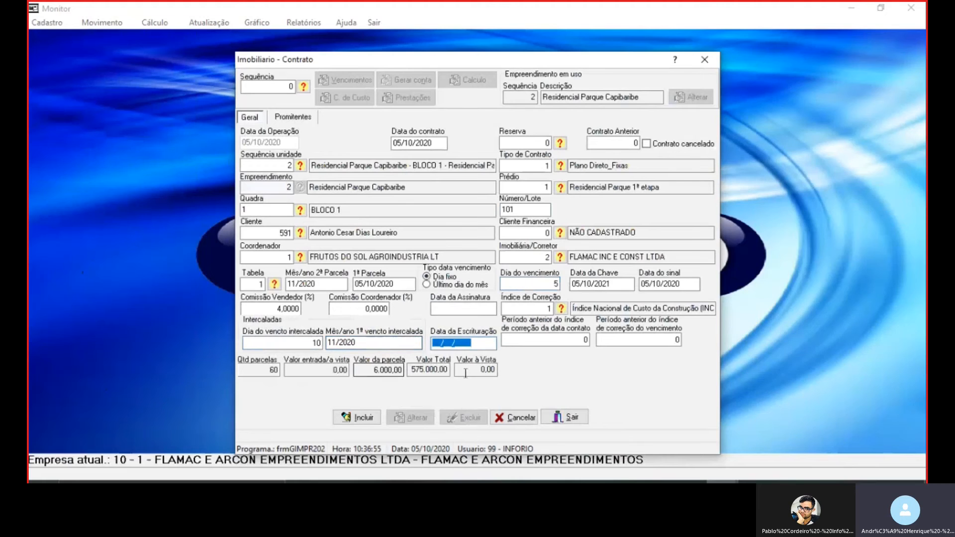
Step: Include the contract and save it, re-entering the user password to authorize the save
{"action": "left_click", "coordinate": [362, 420]}
{"action": "left_click", "coordinate": [393, 422]}
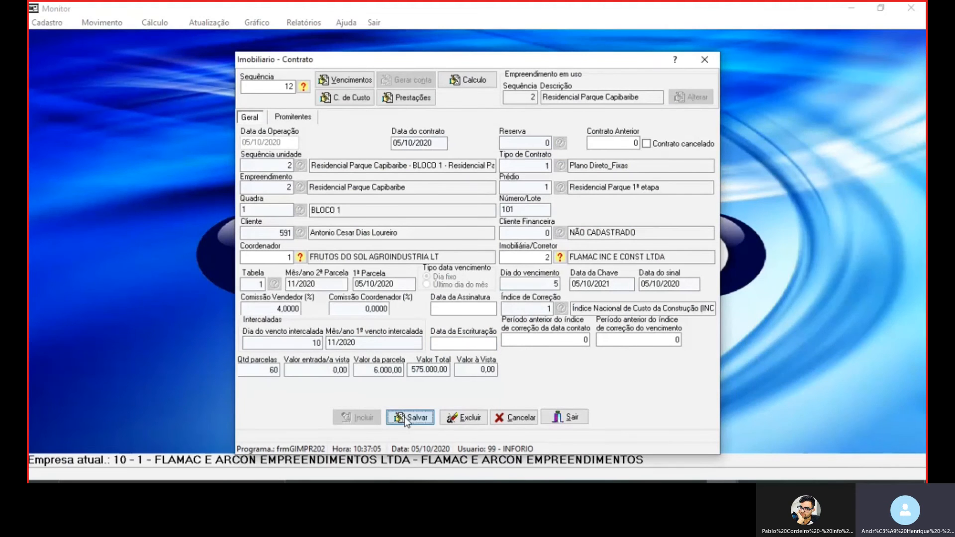
{"action": "left_click", "coordinate": [405, 417]}
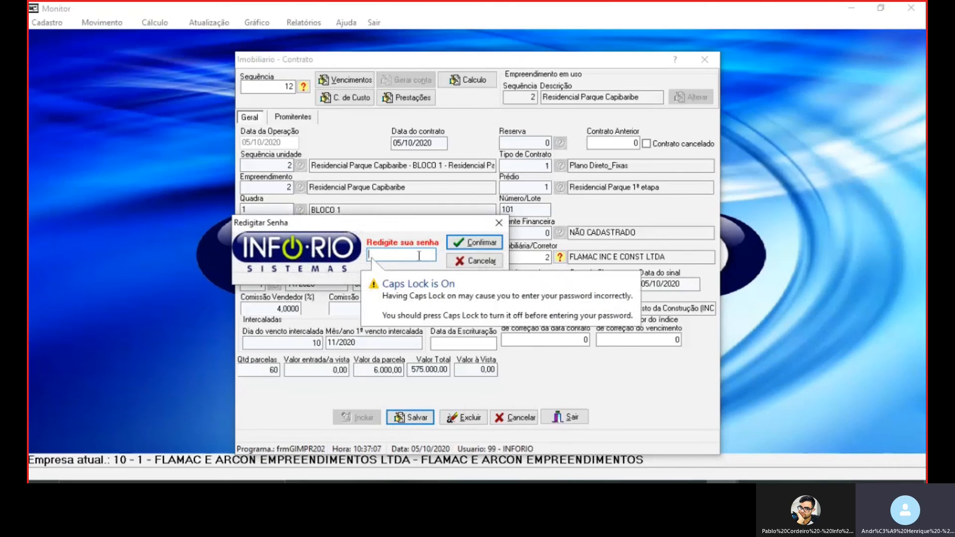
{"action": "type", "text": "*****"}
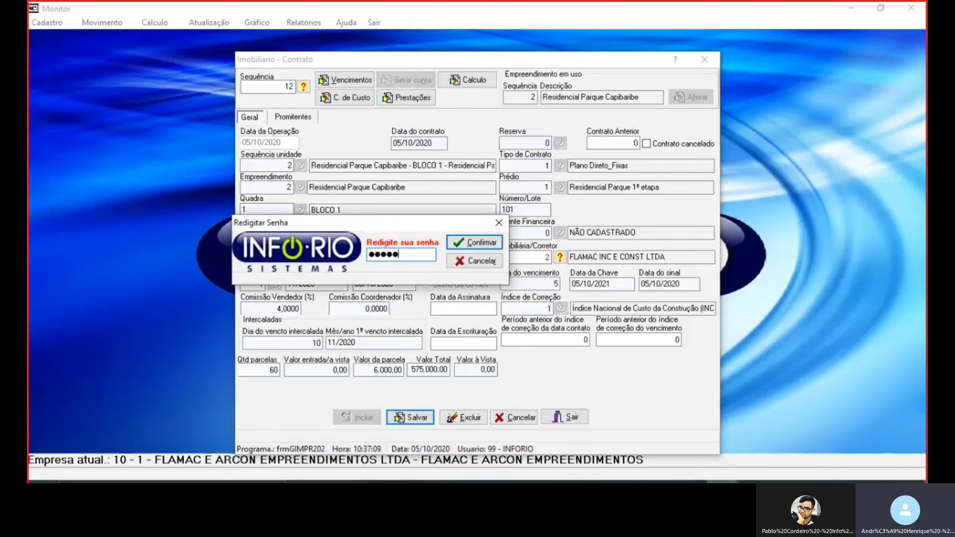
{"action": "type", "text": "***"}
{"action": "key", "text": "Return"}
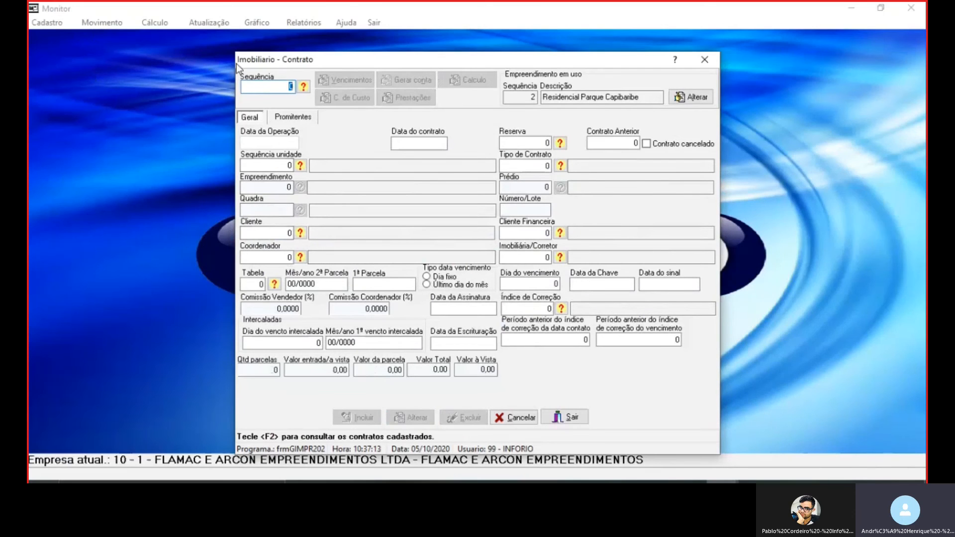
Step: Search the contracts dated from 05/10/2020 to 05/10/2020 and open the contract for unit 101
{"action": "left_click", "coordinate": [302, 88]}
{"action": "left_click", "coordinate": [329, 293]}
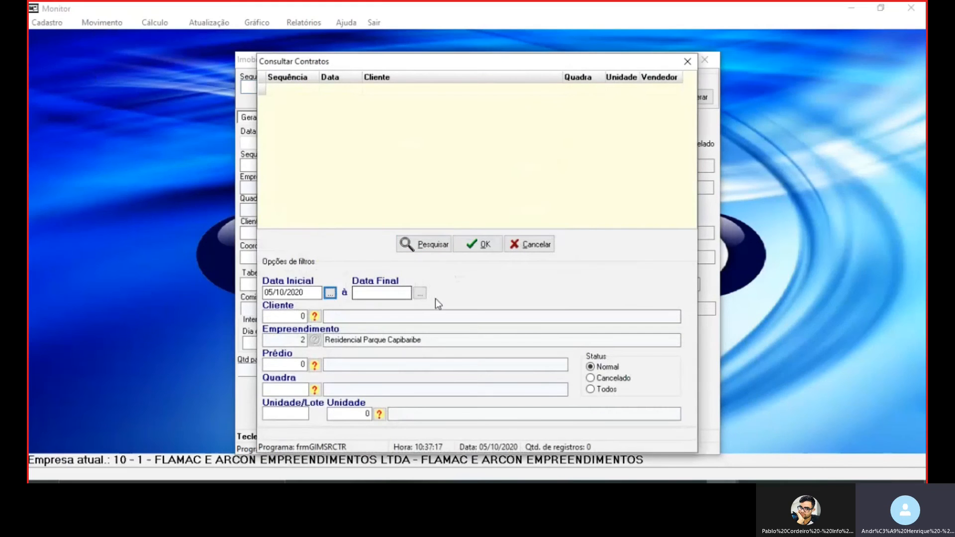
{"action": "left_click", "coordinate": [420, 293]}
{"action": "left_click", "coordinate": [425, 243]}
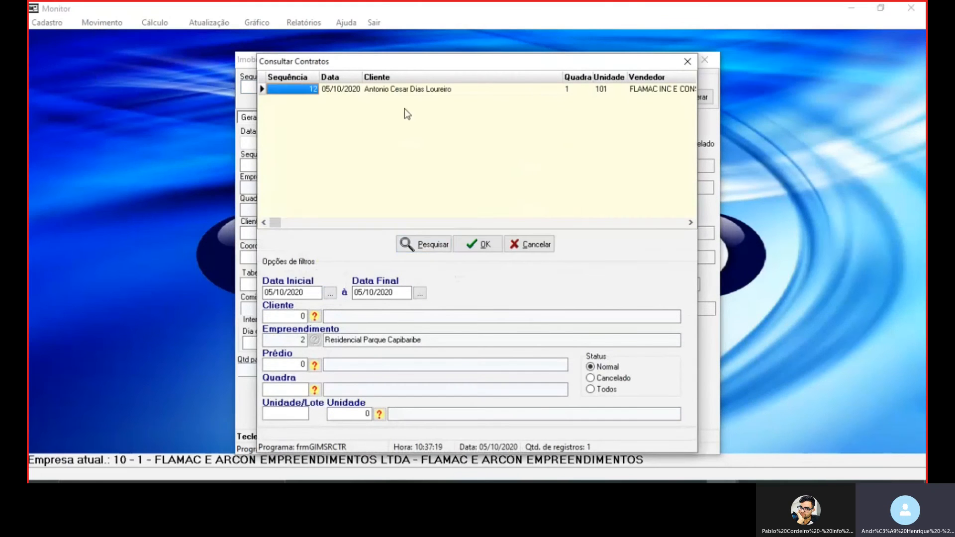
{"action": "double_click", "coordinate": [408, 91]}
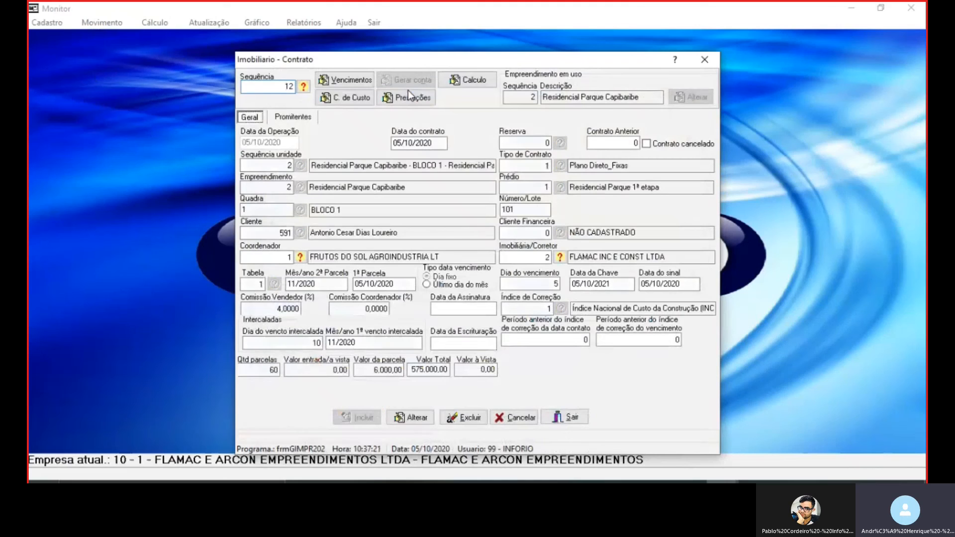
Step: Search the open accounts receivable titles for document number 12 and leave the titles form
{"action": "left_click", "coordinate": [110, 25]}
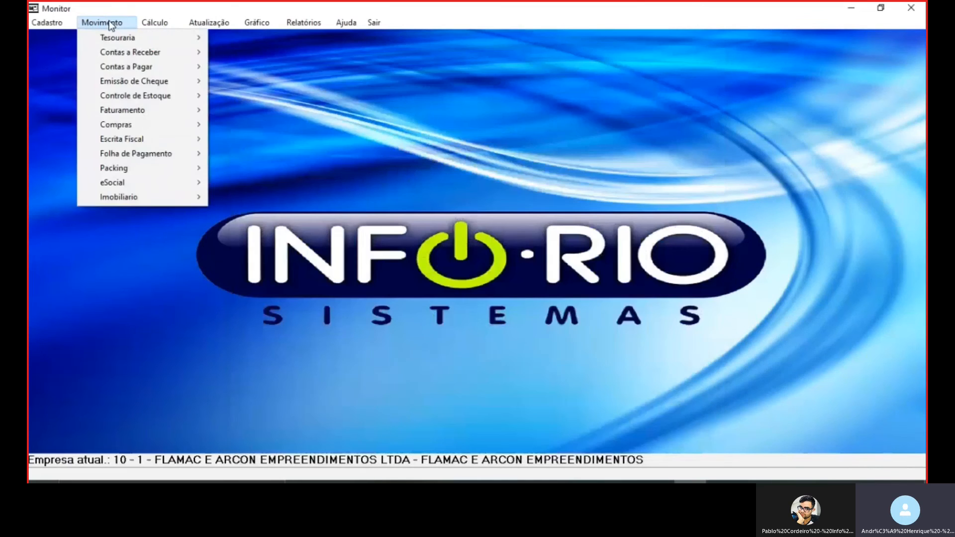
{"action": "mouse_move", "coordinate": [158, 52]}
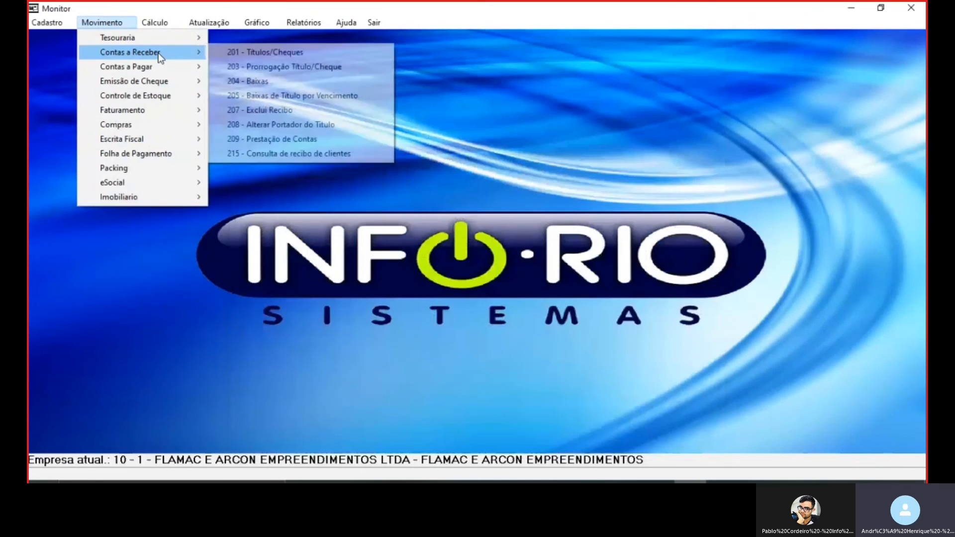
{"action": "left_click", "coordinate": [271, 54]}
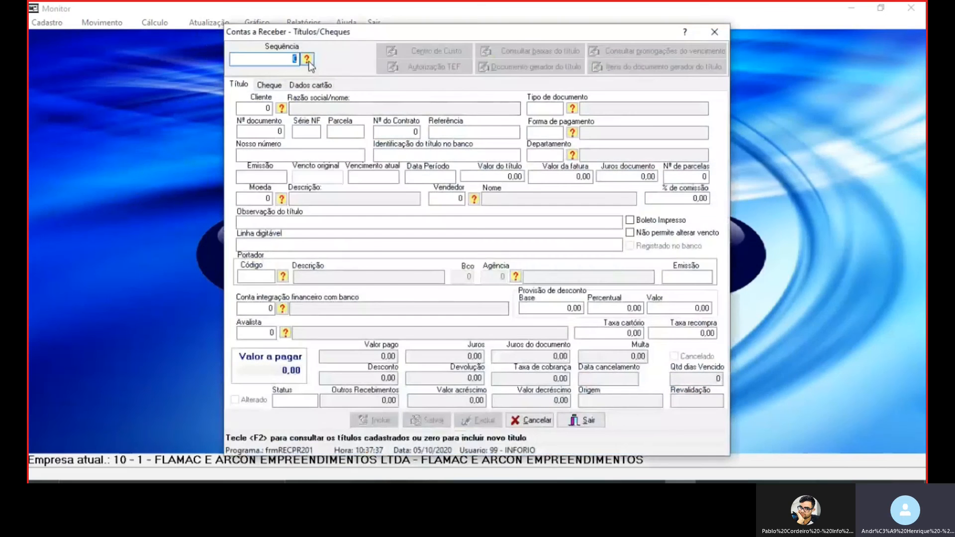
{"action": "left_click", "coordinate": [307, 60]}
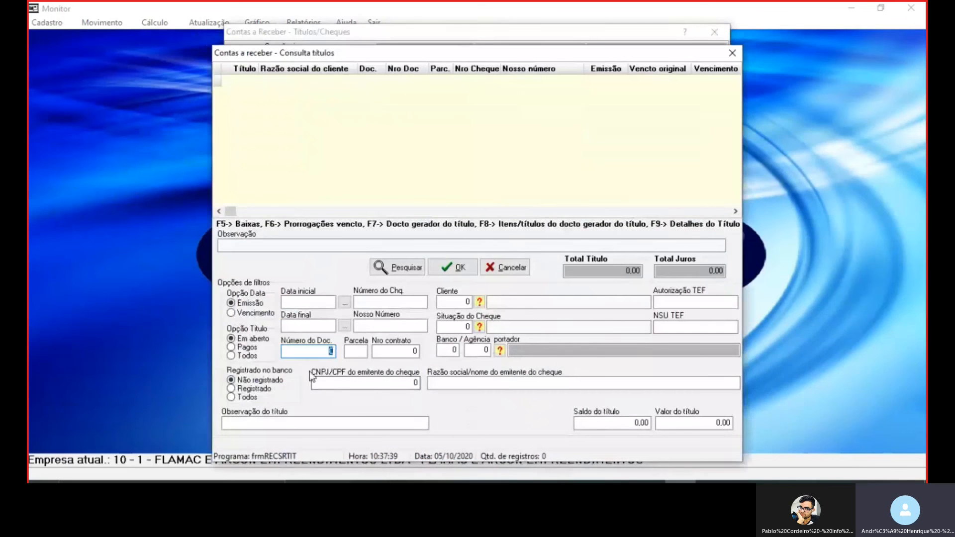
{"action": "type", "text": "12"}
{"action": "left_click", "coordinate": [394, 269]}
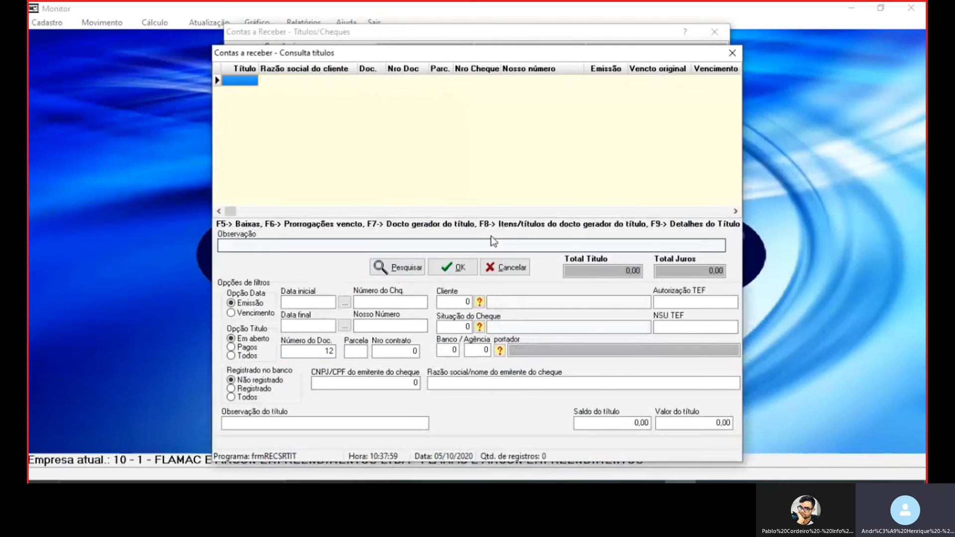
{"action": "left_click", "coordinate": [511, 270]}
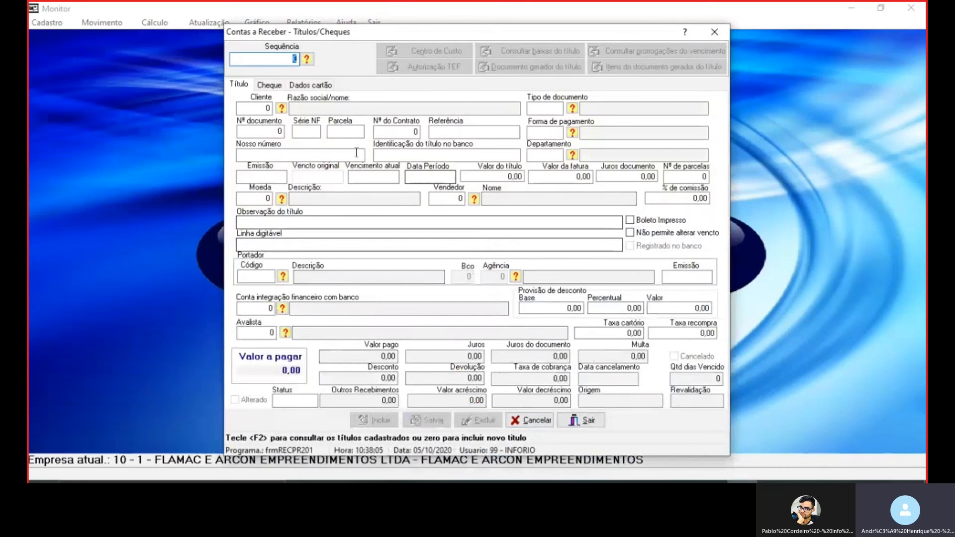
{"action": "left_click", "coordinate": [594, 422]}
Step: Open the real-estate monthly installment calculation form (Calcular Mensalidade)
{"action": "left_click", "coordinate": [155, 23]}
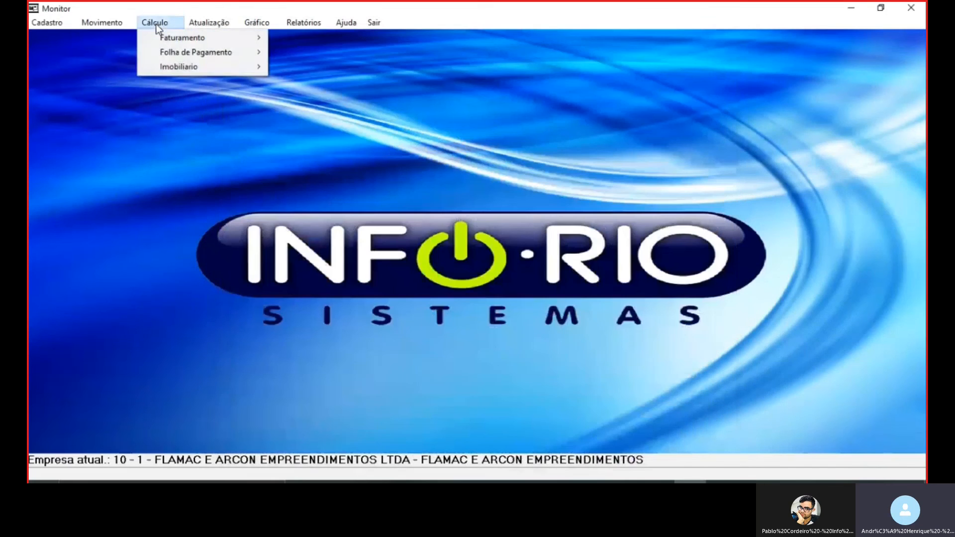
{"action": "mouse_move", "coordinate": [172, 65]}
{"action": "left_click", "coordinate": [296, 66]}
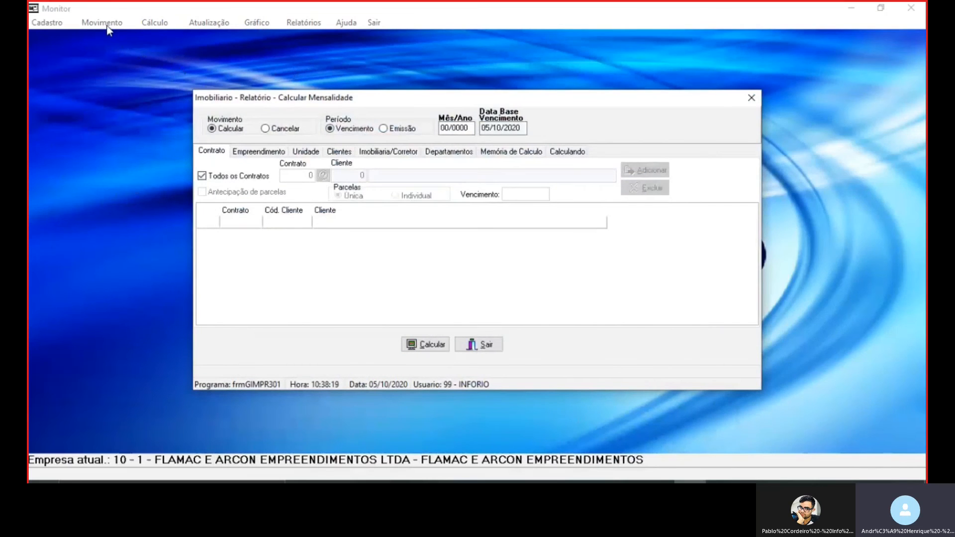
Step: Look up the real-estate index Índice Nacional de Custo da Construção (INCC), view its record and leave the form
{"action": "left_click", "coordinate": [45, 22]}
{"action": "mouse_move", "coordinate": [107, 254]}
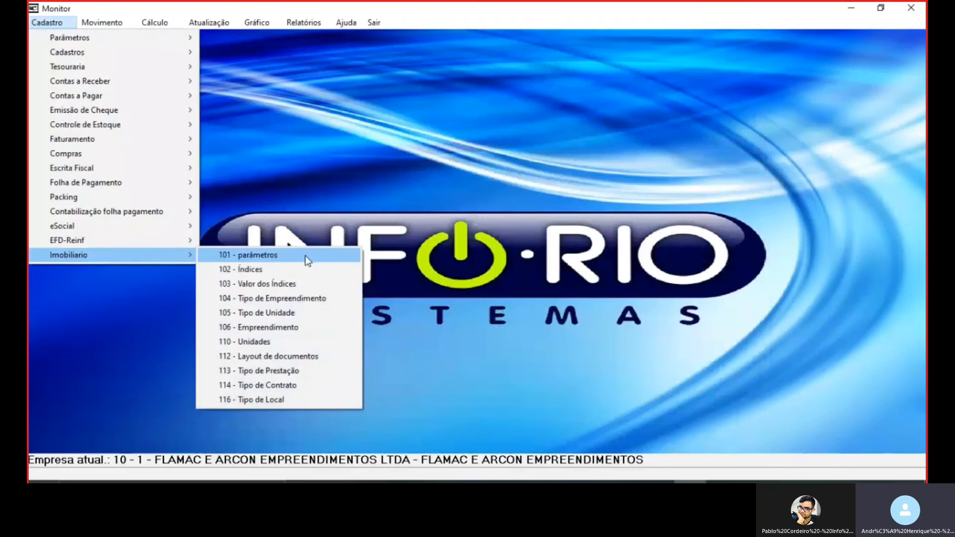
{"action": "left_click", "coordinate": [281, 269]}
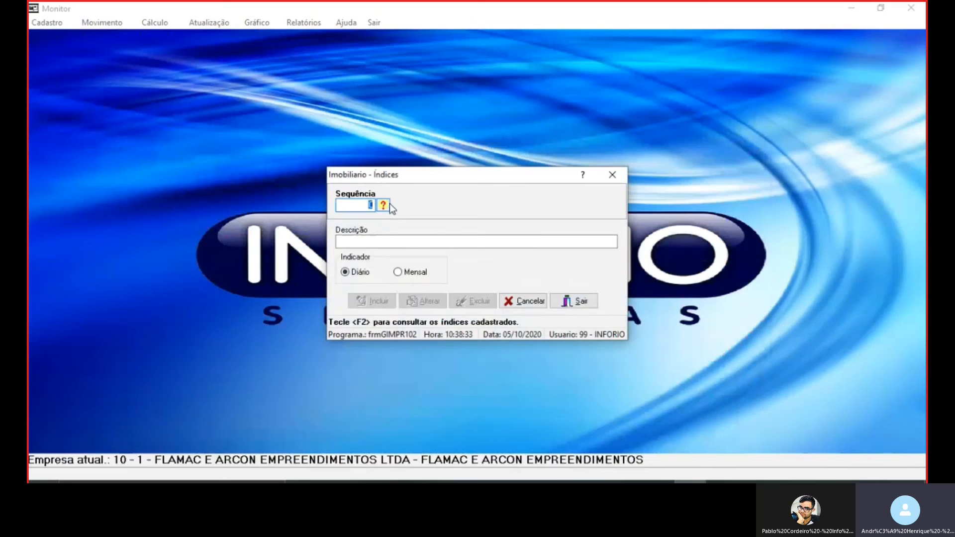
{"action": "left_click", "coordinate": [383, 203]}
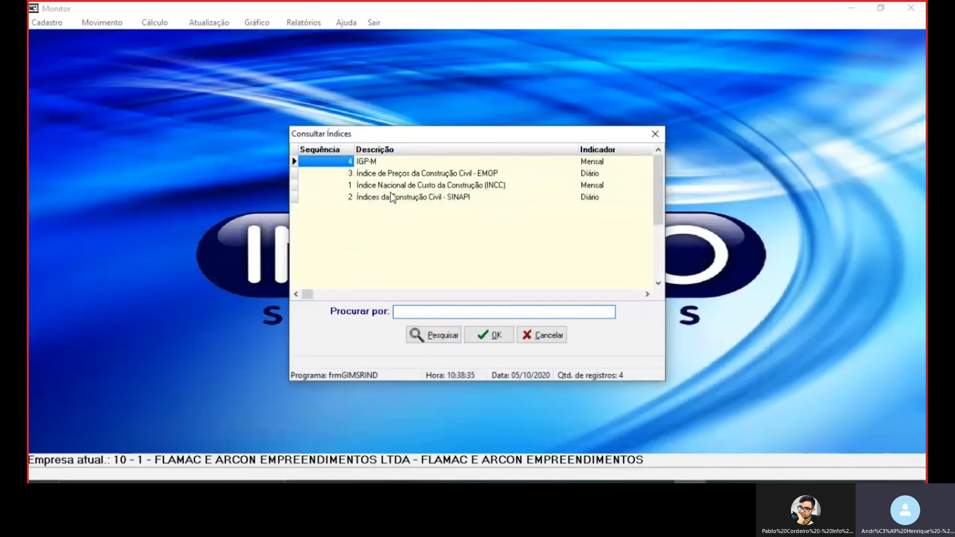
{"action": "double_click", "coordinate": [393, 186]}
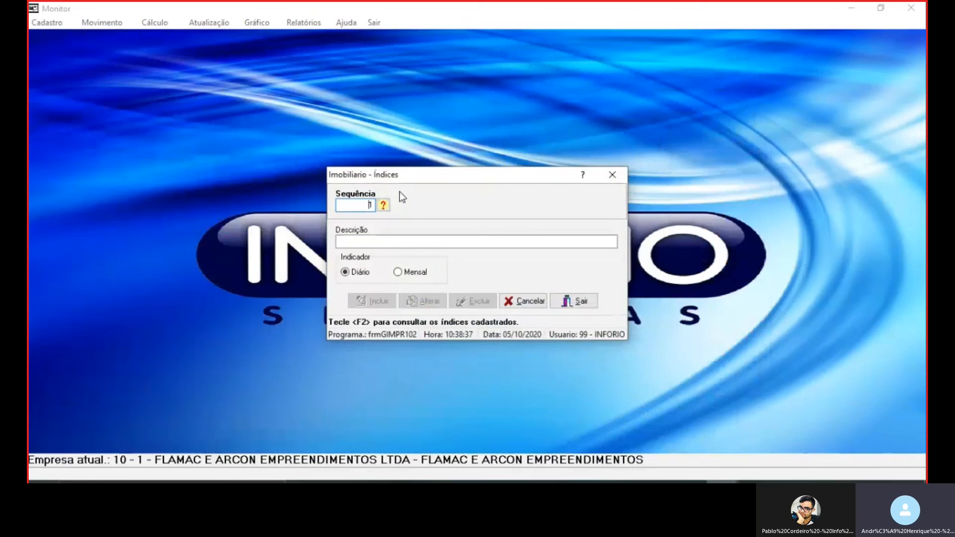
{"action": "key", "text": "Return"}
{"action": "left_click", "coordinate": [523, 301]}
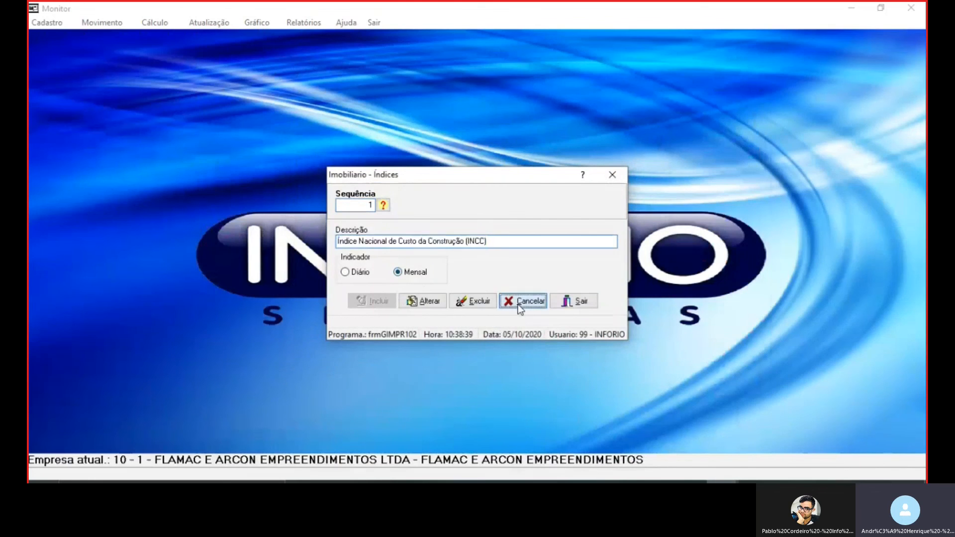
{"action": "left_click", "coordinate": [577, 301]}
Step: Open the real-estate index values form (Valor dos Índices)
{"action": "left_click", "coordinate": [47, 23]}
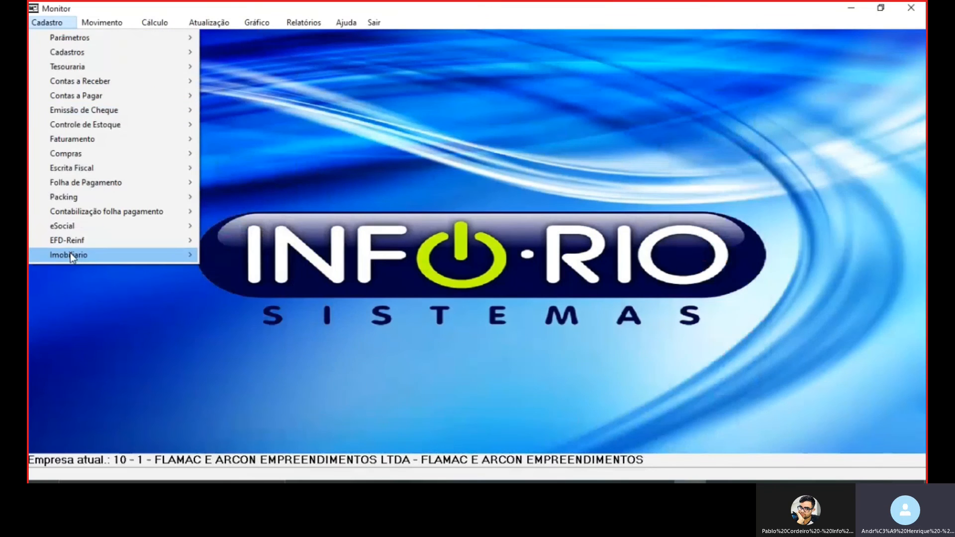
{"action": "mouse_move", "coordinate": [70, 254]}
{"action": "left_click", "coordinate": [248, 283]}
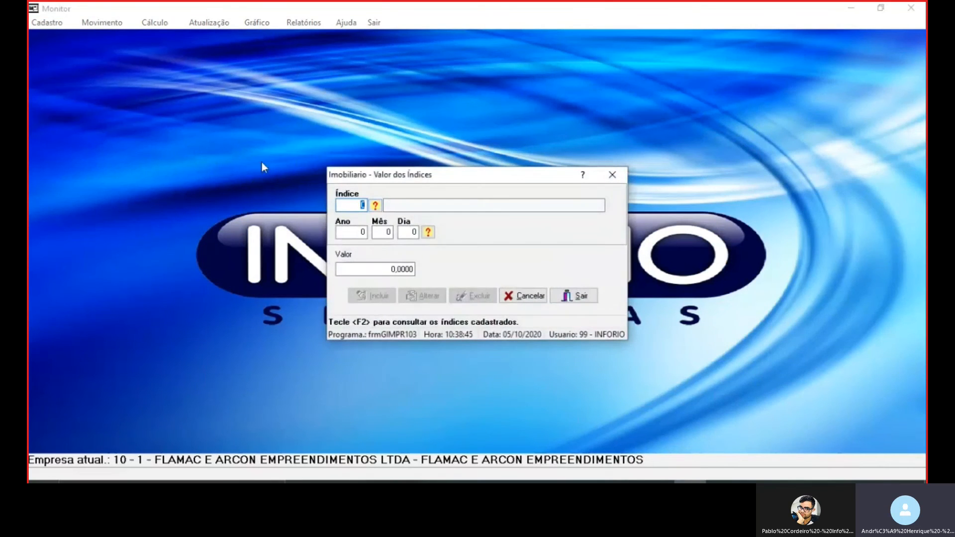
Step: Open the units register for Residencial Parque Capibaribe and leave it without loading a unit
{"action": "left_click", "coordinate": [47, 22]}
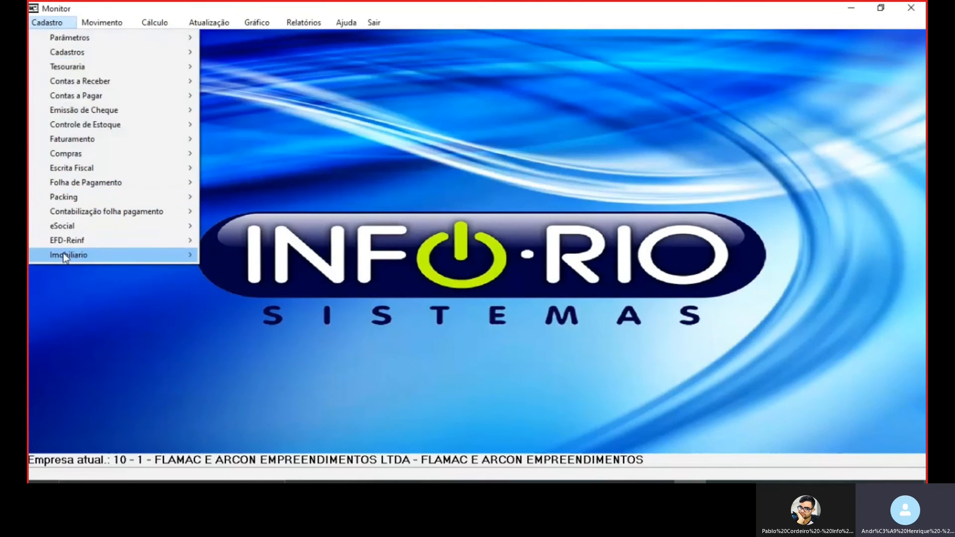
{"action": "mouse_move", "coordinate": [92, 255]}
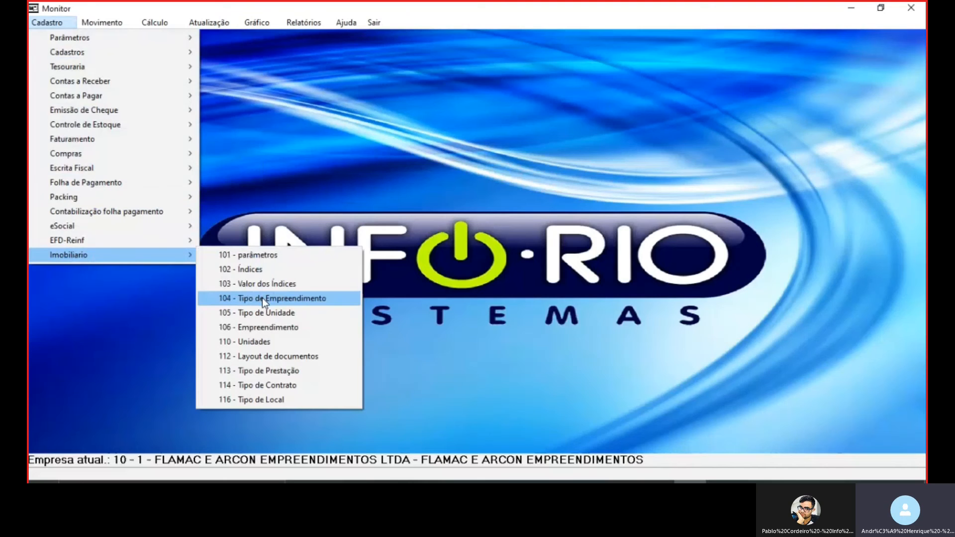
{"action": "left_click", "coordinate": [266, 340]}
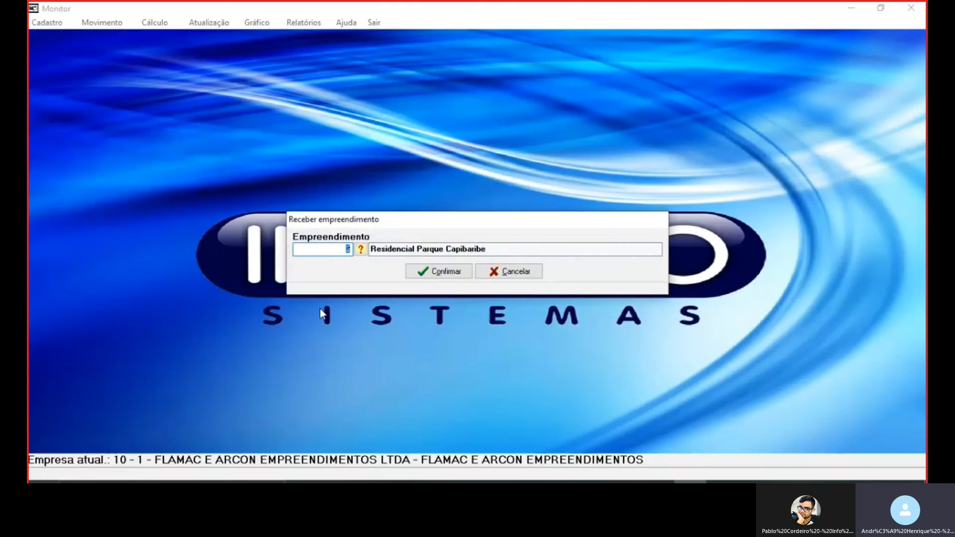
{"action": "left_click", "coordinate": [446, 271]}
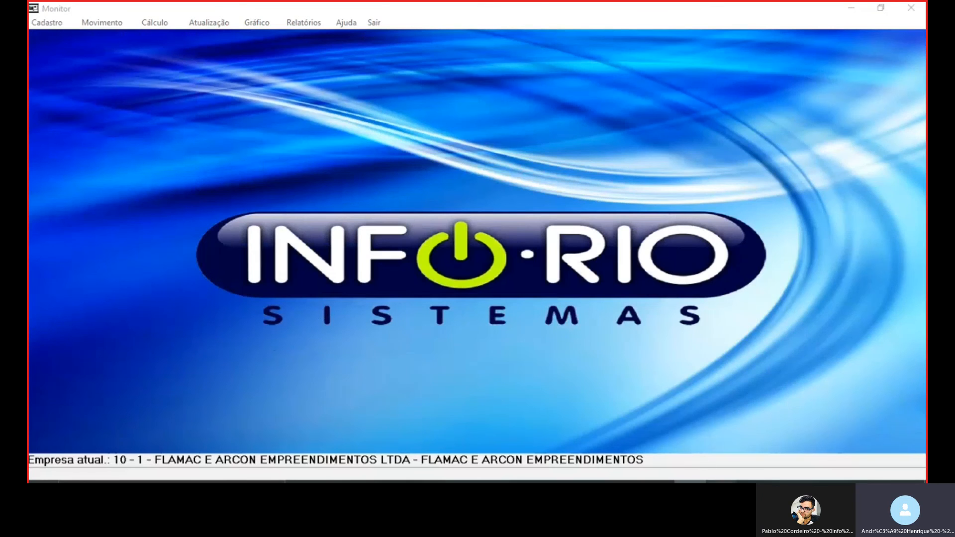
{"action": "left_click", "coordinate": [879, 451]}
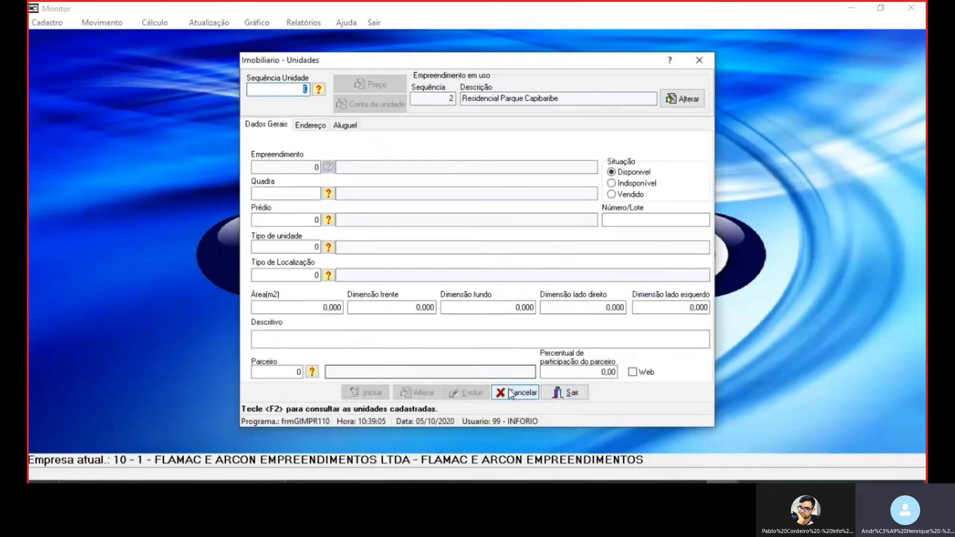
{"action": "left_click", "coordinate": [566, 392]}
Step: Open the real-estate unit type form (Tipo de Unidade) and leave it
{"action": "left_click", "coordinate": [45, 22]}
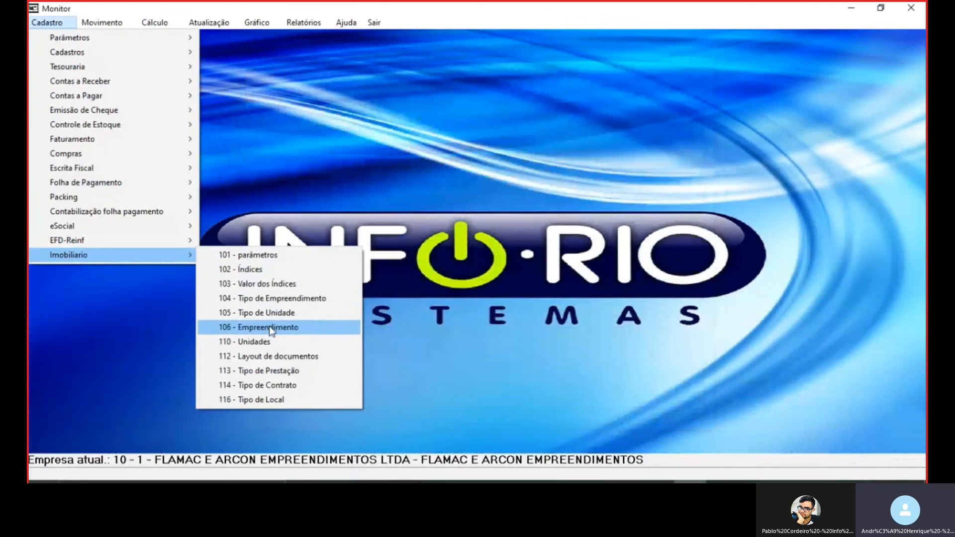
{"action": "left_click", "coordinate": [275, 314]}
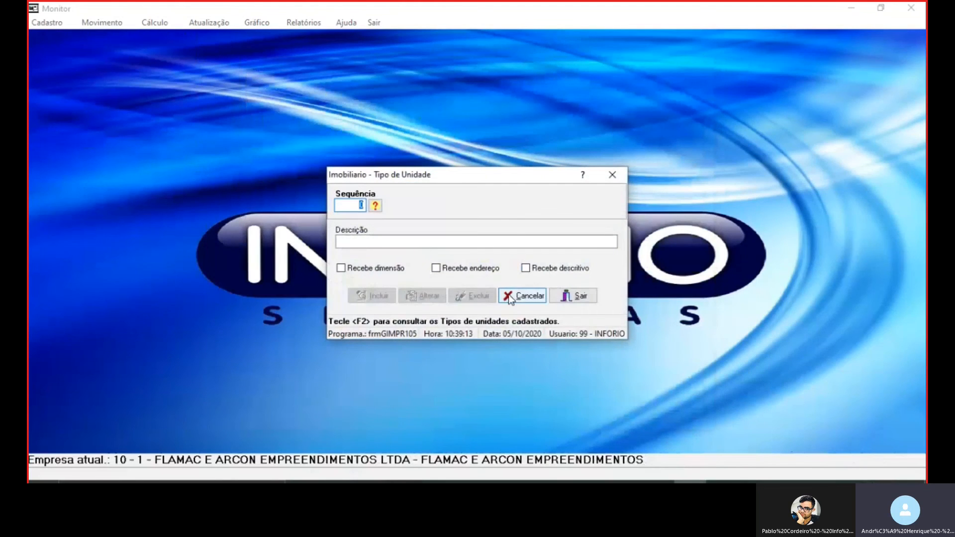
{"action": "left_click", "coordinate": [572, 296]}
Step: Look up the contract type Plano Direto_Fixas and review its installment, amortization and monthly calculation settings
{"action": "left_click", "coordinate": [52, 24]}
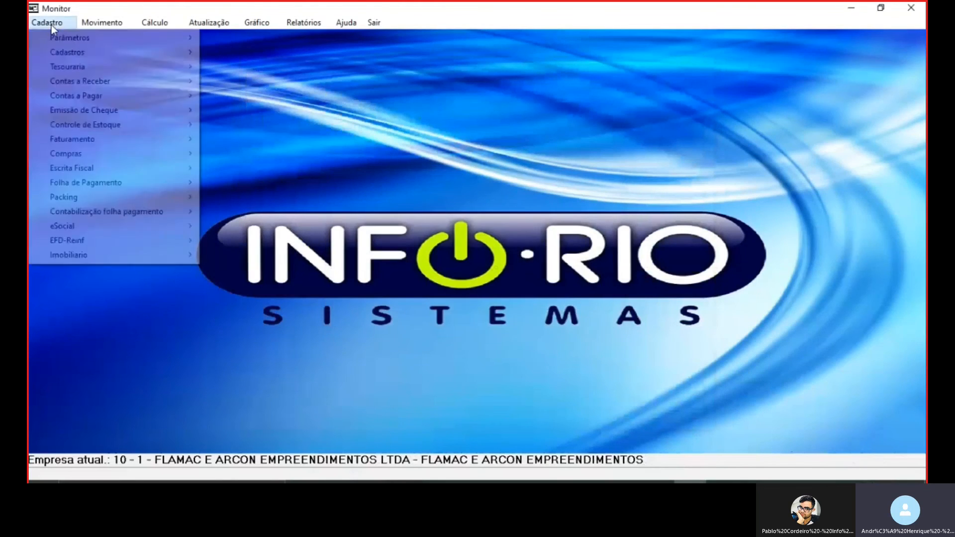
{"action": "mouse_move", "coordinate": [75, 256]}
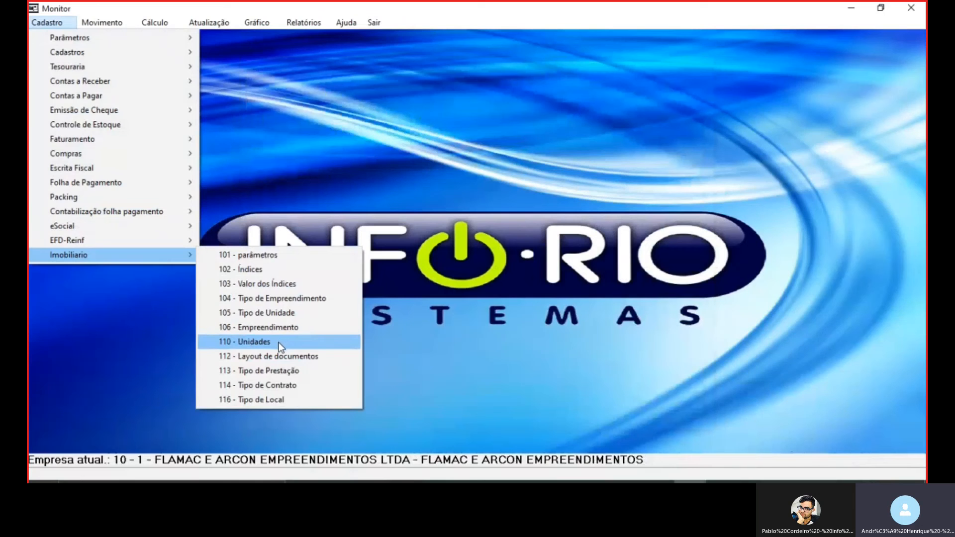
{"action": "left_click", "coordinate": [273, 385]}
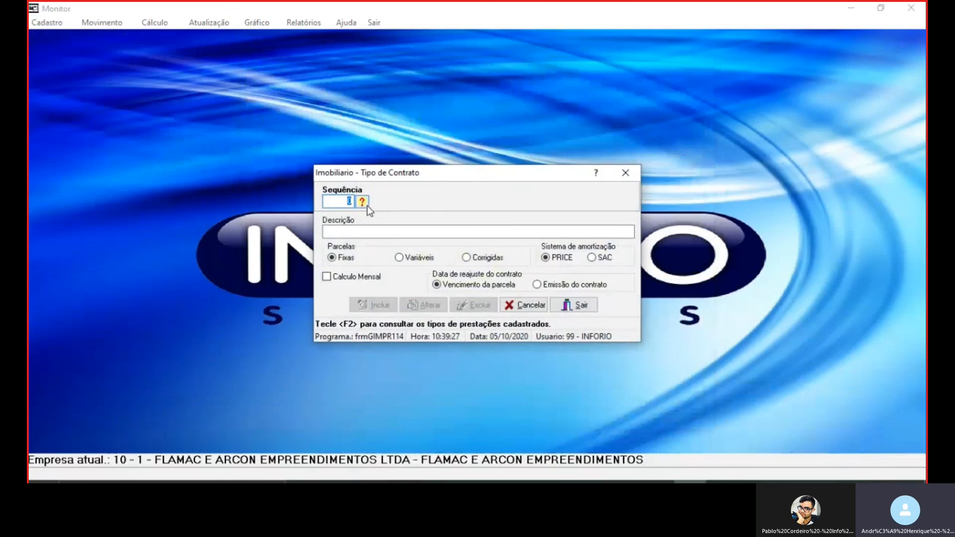
{"action": "left_click", "coordinate": [363, 202]}
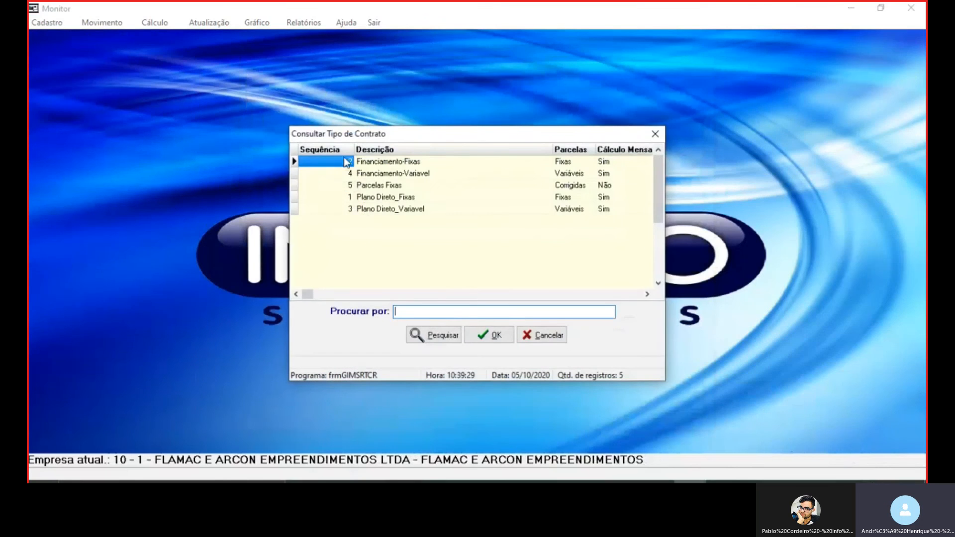
{"action": "double_click", "coordinate": [374, 198]}
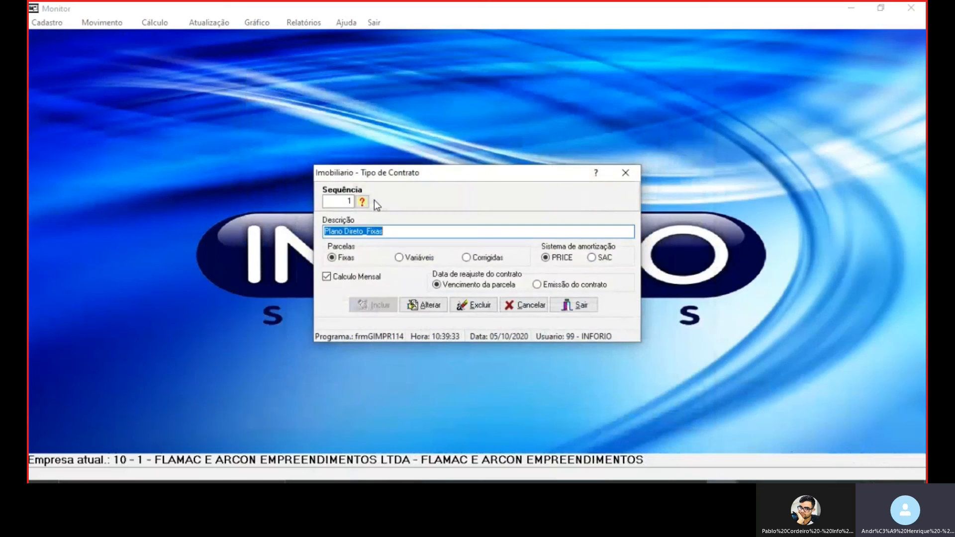
{"action": "left_click", "coordinate": [362, 279]}
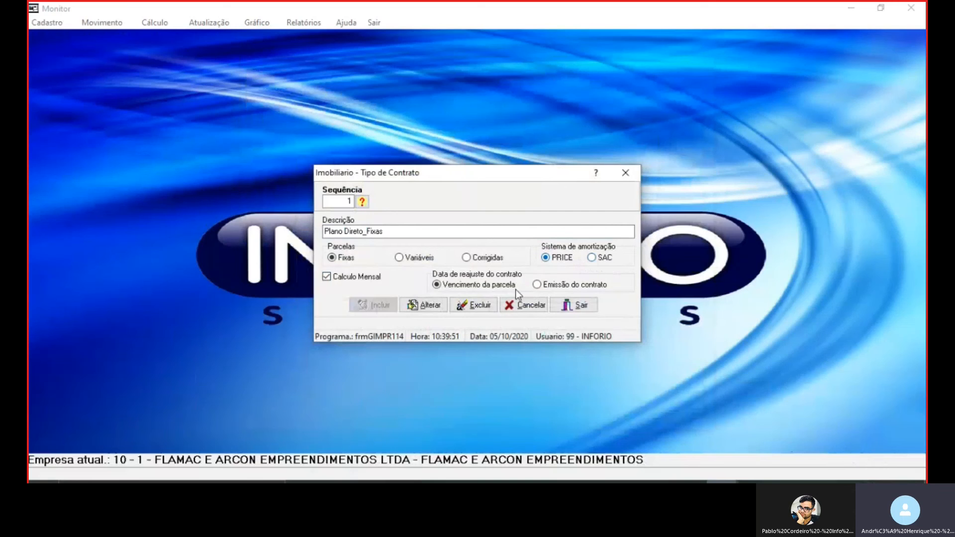
Step: Switch to Outlook and search the current mailbox for PRICE
{"action": "left_click", "coordinate": [400, 482]}
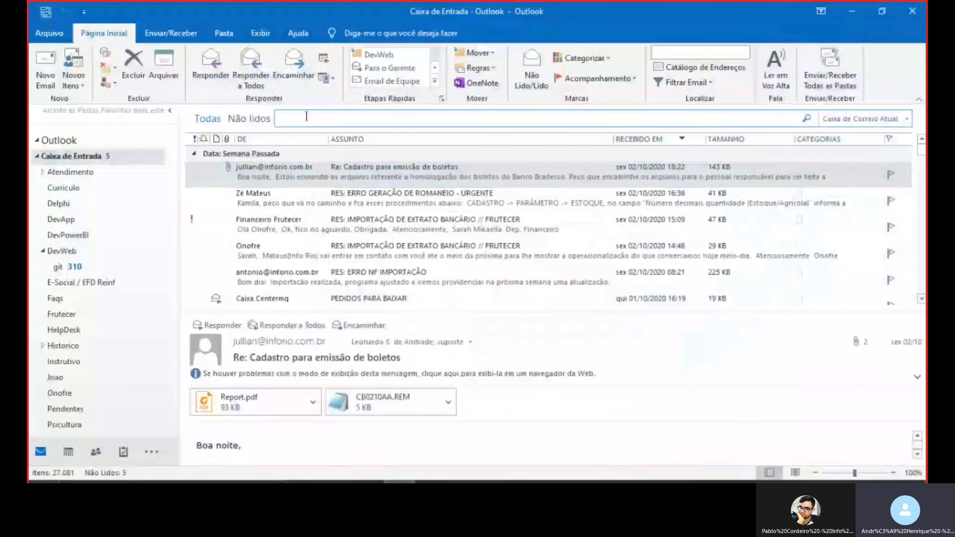
{"action": "left_click", "coordinate": [307, 119]}
{"action": "type", "text": "PRICE"}
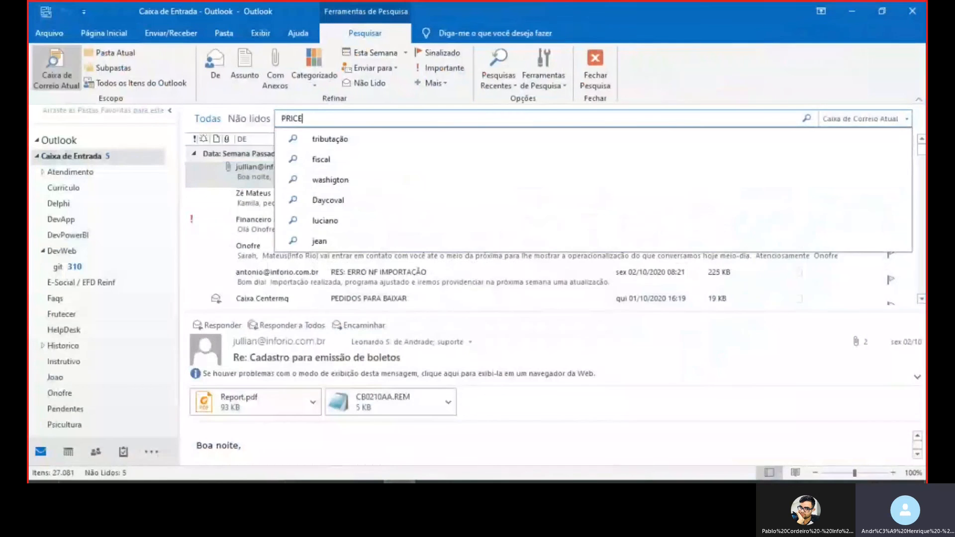
{"action": "key", "text": "Return"}
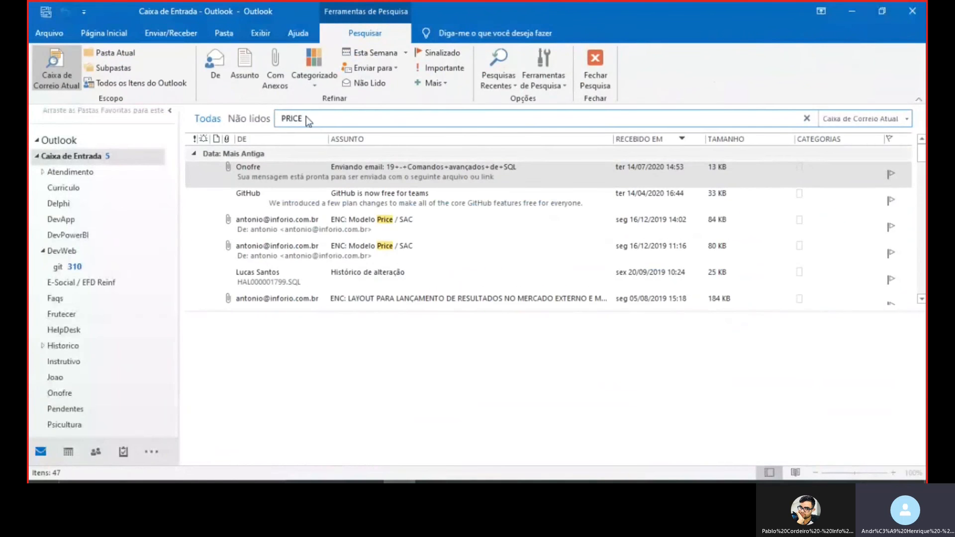
Step: Open the newest message titled ENC: Modelo Price / SAC and its attached spreadsheet Loteamento Colinas Bella Vista - Financiamento_SAC_PRICE - Lote 21D.xlsx in Excel
{"action": "left_click", "coordinate": [277, 223]}
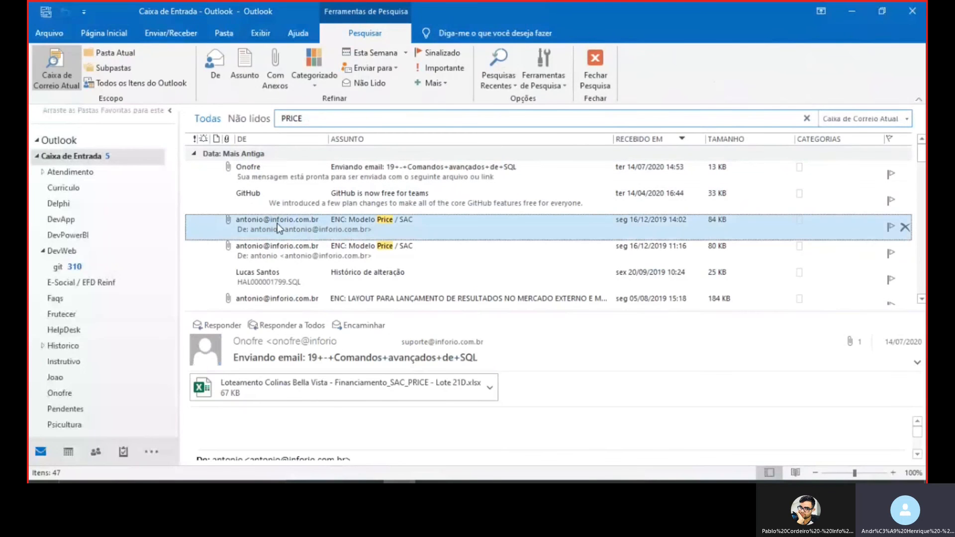
{"action": "double_click", "coordinate": [276, 223]}
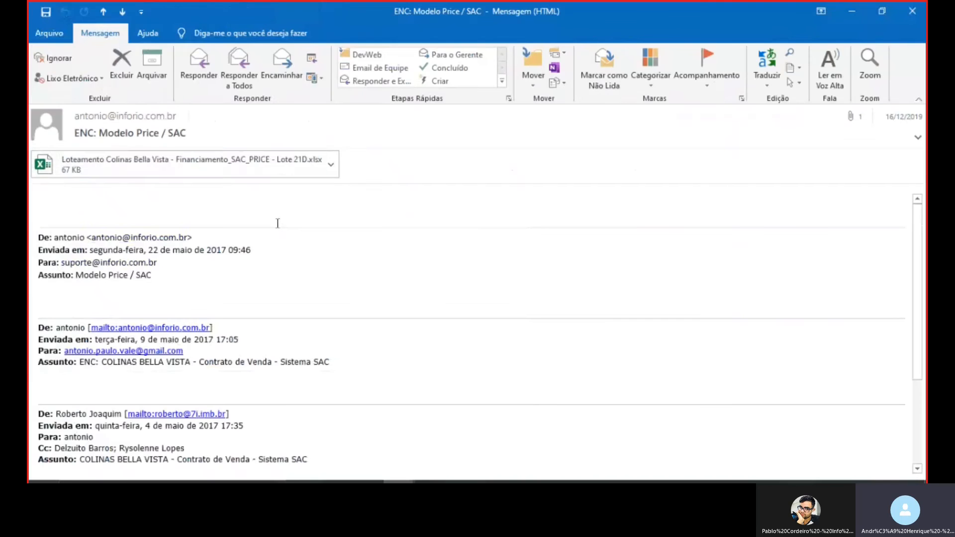
{"action": "left_click", "coordinate": [161, 160]}
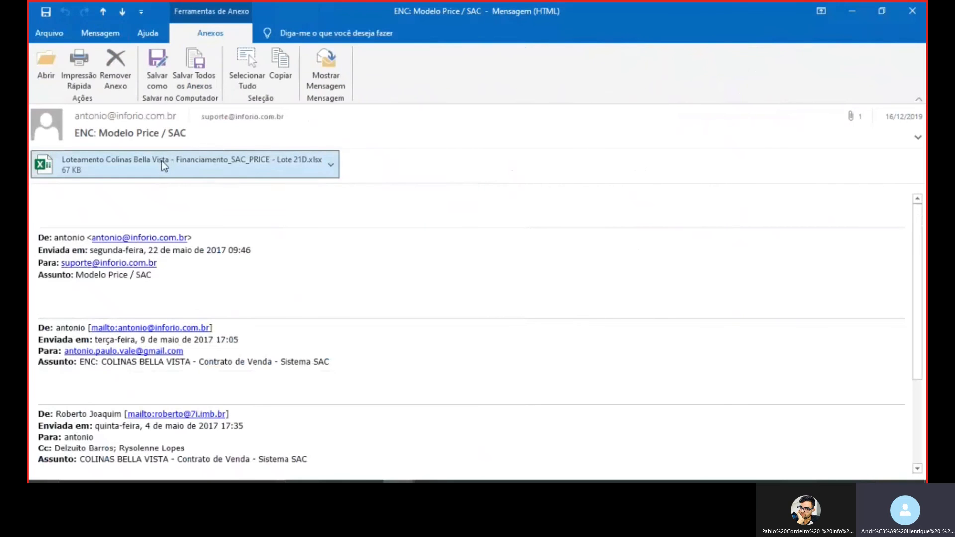
{"action": "double_click", "coordinate": [163, 160]}
{"action": "left_click", "coordinate": [419, 281]}
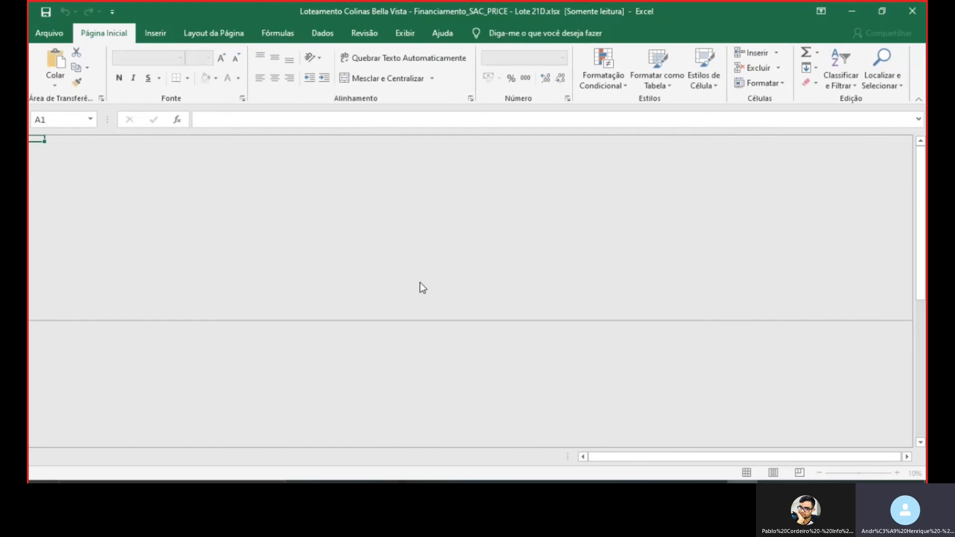
Step: Examine the Prestação column of the Sistema PRICE table for installments 1 to 4
{"action": "scroll", "coordinate": [783, 327], "scroll_direction": "down", "scroll_amount": 1}
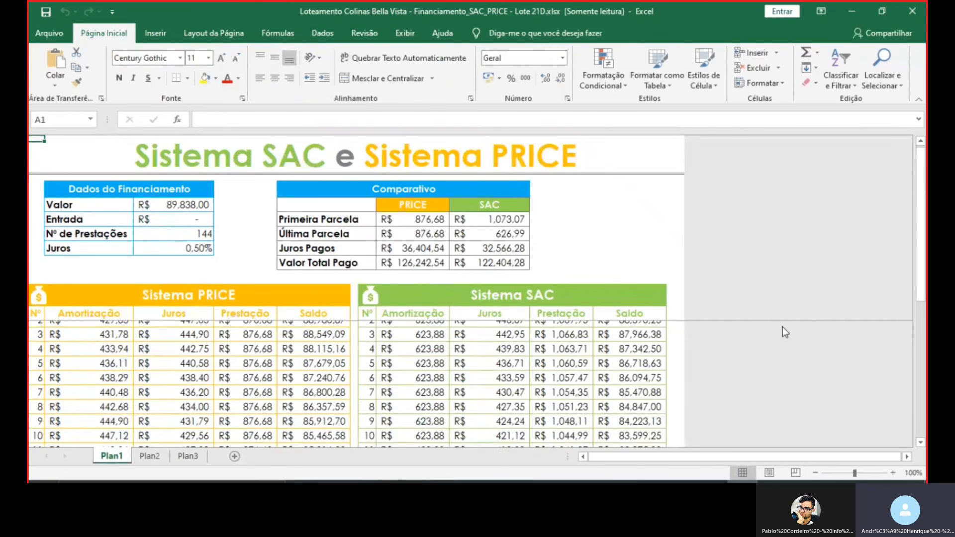
{"action": "scroll", "coordinate": [782, 326], "scroll_direction": "up", "scroll_amount": 1}
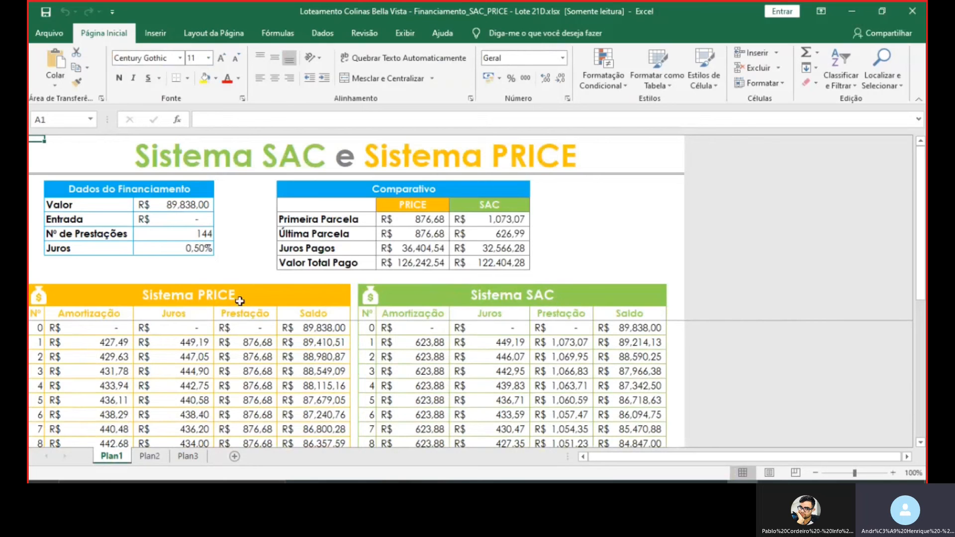
{"action": "left_click", "coordinate": [241, 318]}
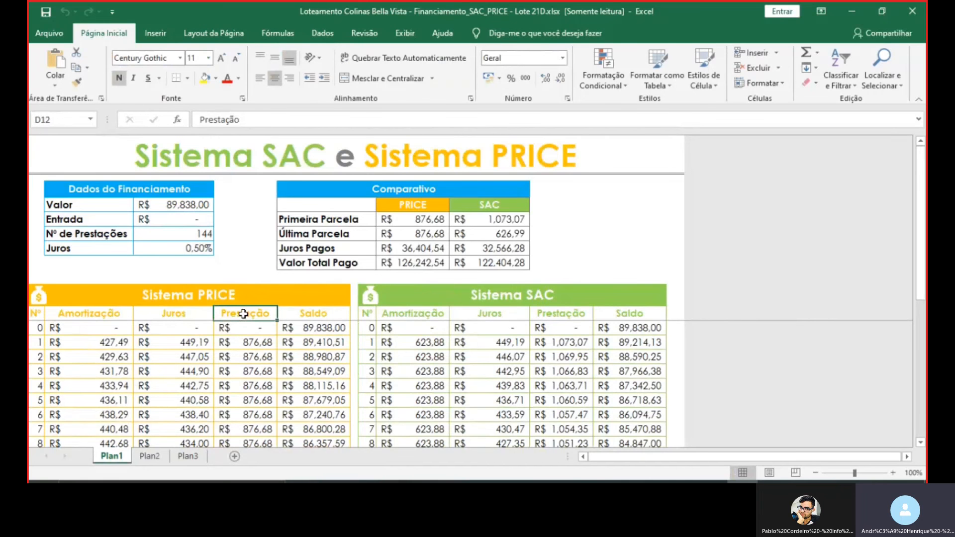
{"action": "left_click", "coordinate": [254, 343]}
{"action": "left_click", "coordinate": [256, 356]}
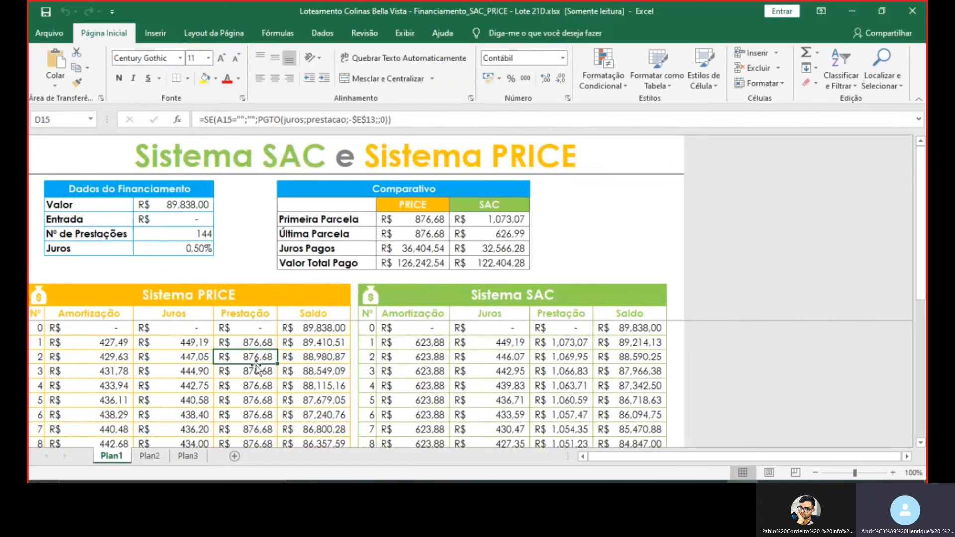
{"action": "left_click", "coordinate": [254, 371]}
{"action": "left_click", "coordinate": [252, 387]}
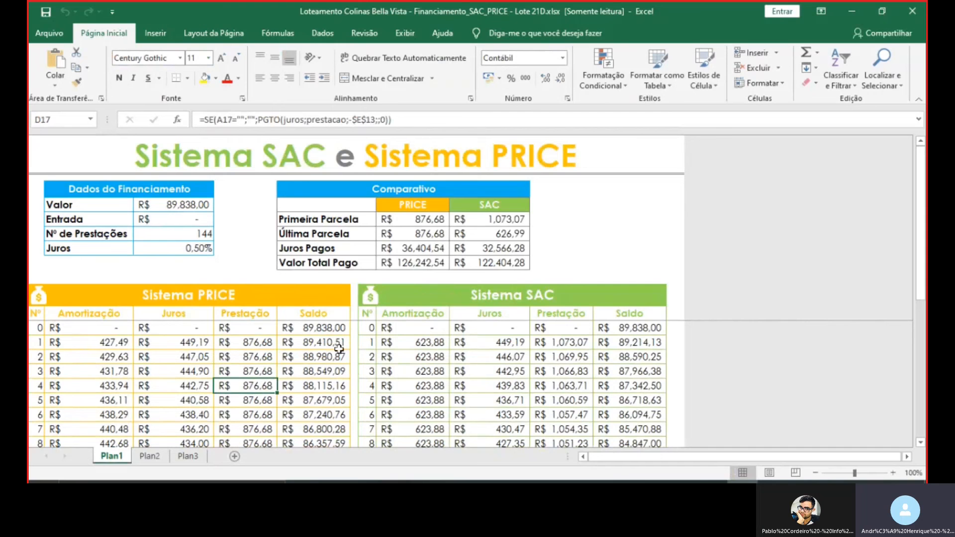
{"action": "left_click", "coordinate": [242, 341]}
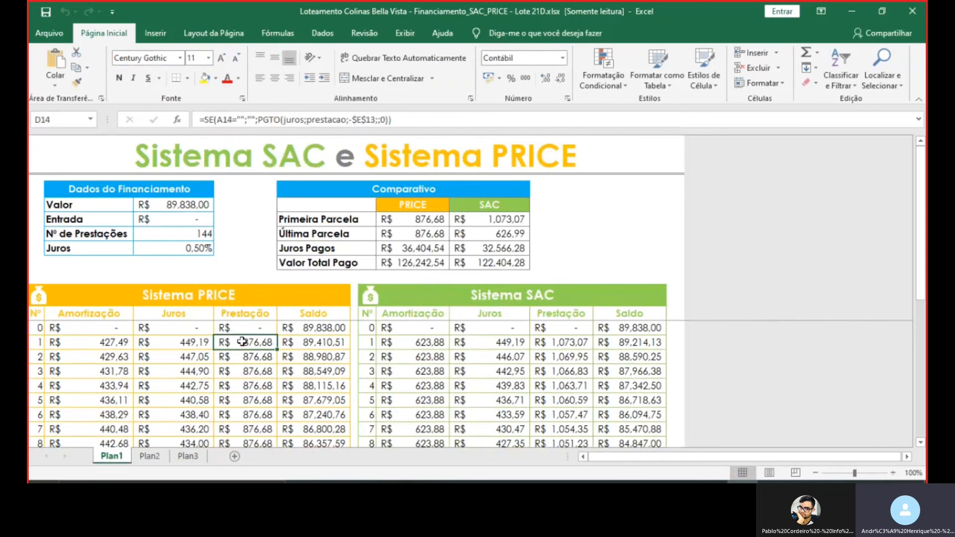
Step: Examine the first three Prestação values and the Amortização column in the Sistema SAC table
{"action": "left_click", "coordinate": [565, 342]}
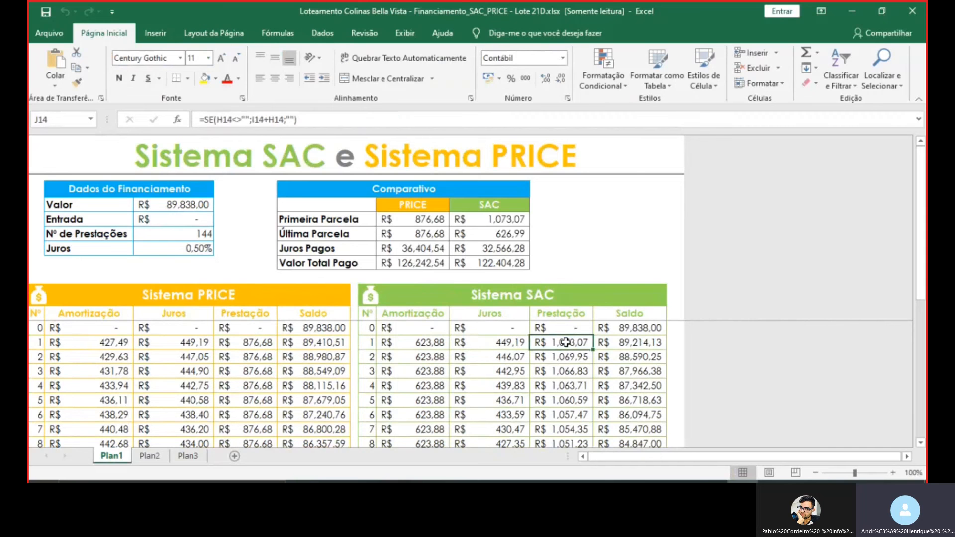
{"action": "left_click", "coordinate": [565, 357]}
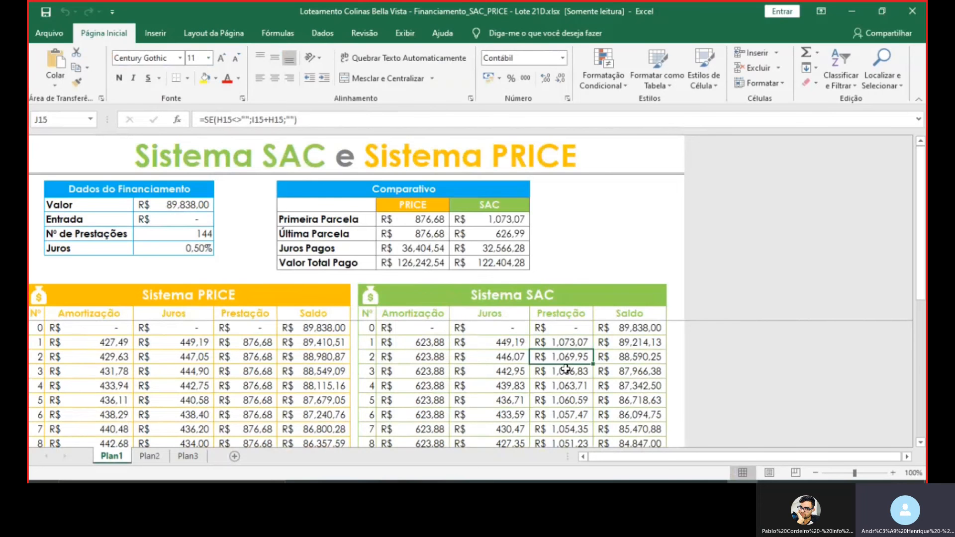
{"action": "left_click", "coordinate": [564, 371]}
{"action": "left_click", "coordinate": [568, 343]}
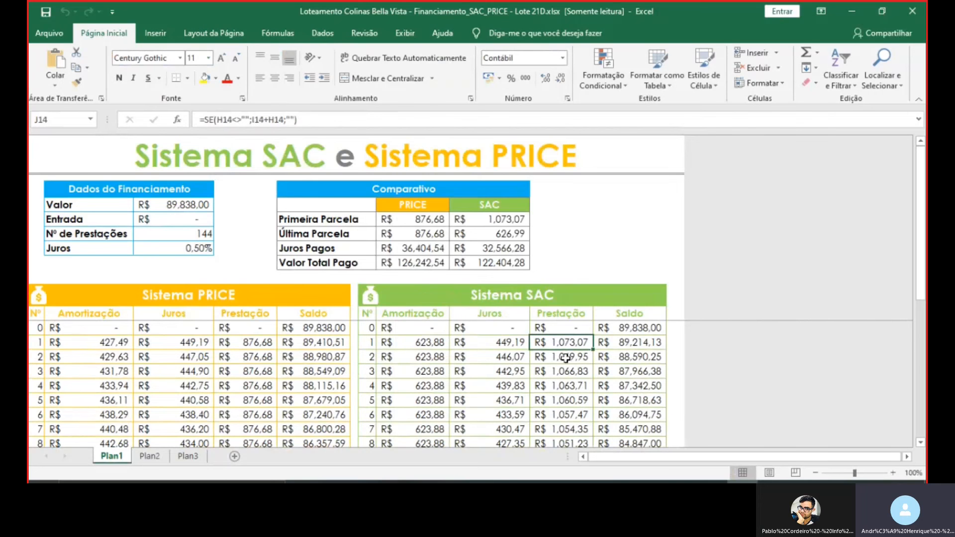
{"action": "left_click", "coordinate": [566, 356]}
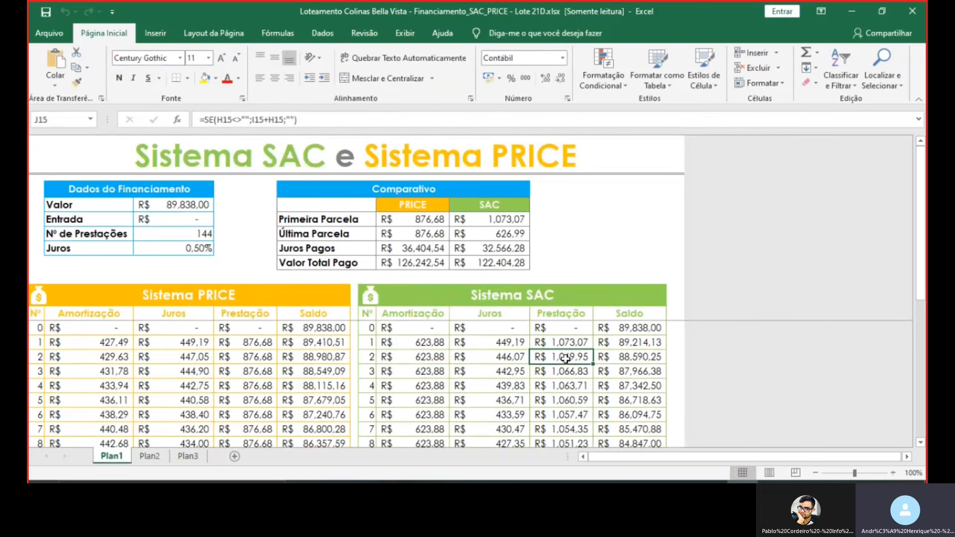
{"action": "left_click", "coordinate": [427, 312]}
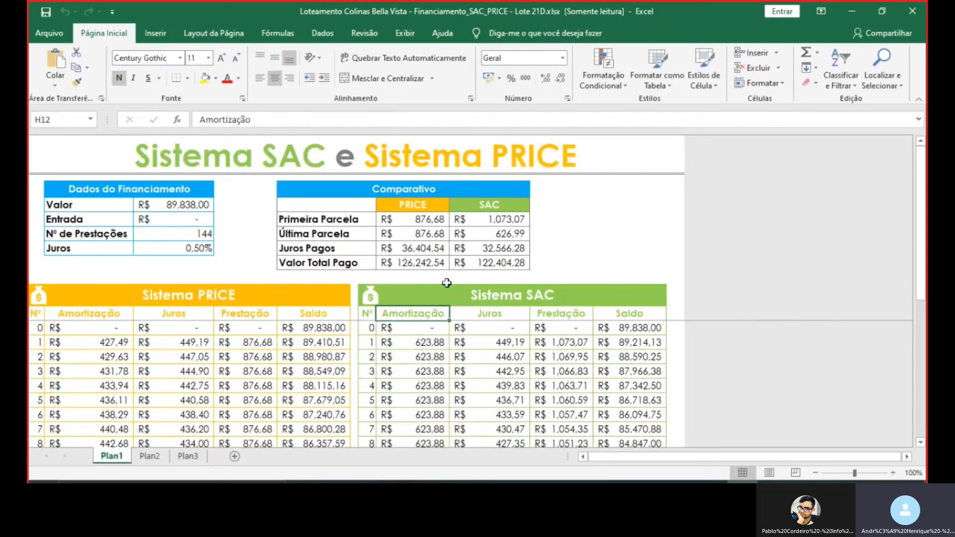
Step: Compare Primeira Parcela for PRICE and SAC in the Comparativo table and look through the installment schedules past number 62
{"action": "left_click", "coordinate": [429, 218]}
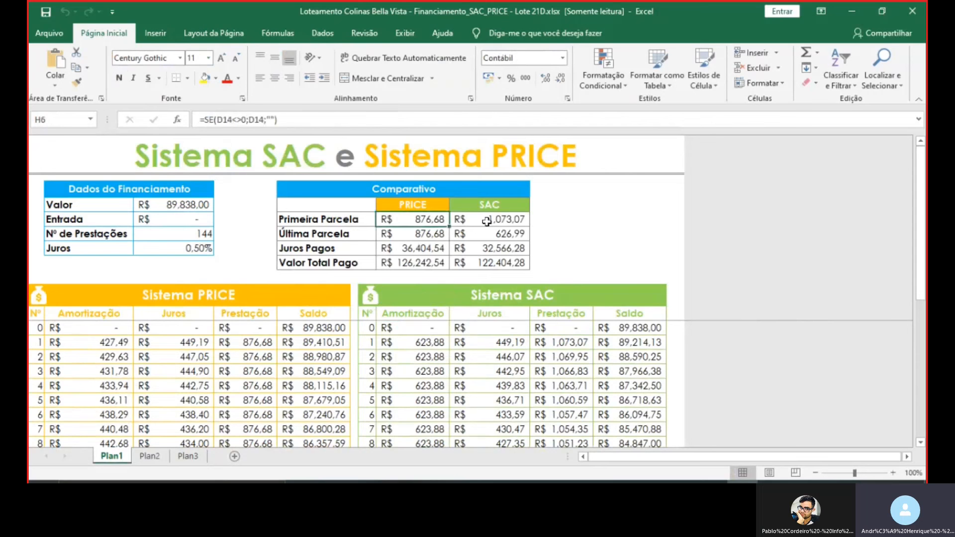
{"action": "left_click", "coordinate": [511, 221]}
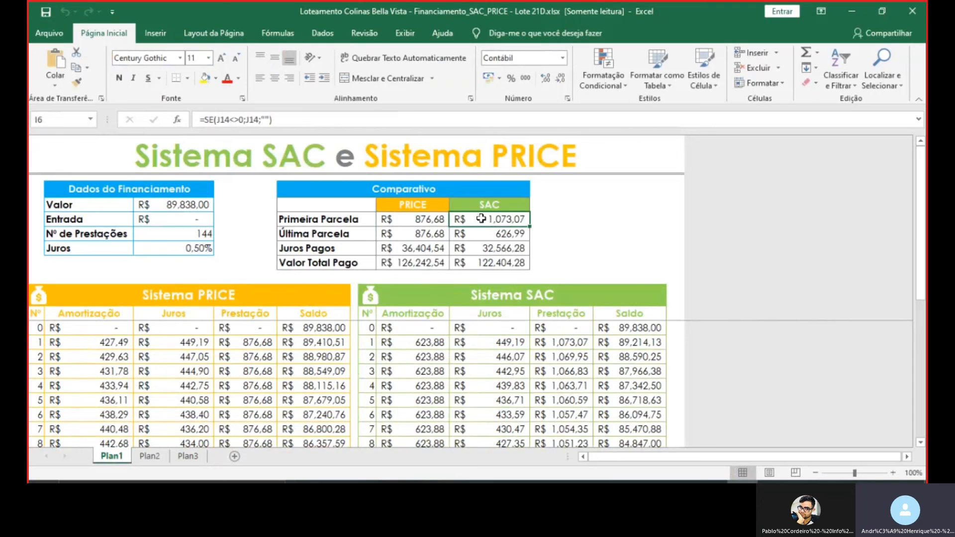
{"action": "left_click", "coordinate": [416, 219]}
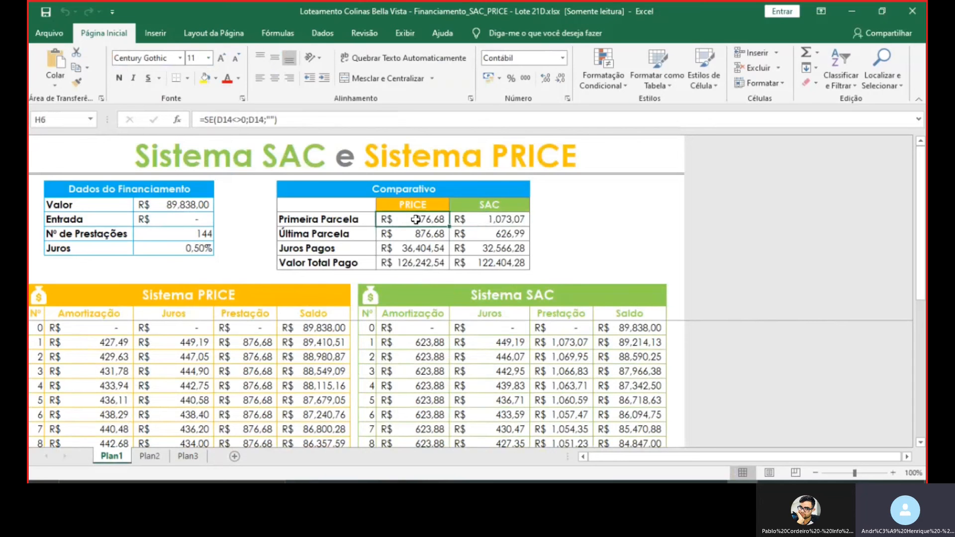
{"action": "scroll", "coordinate": [287, 386], "scroll_direction": "down", "scroll_amount": 2}
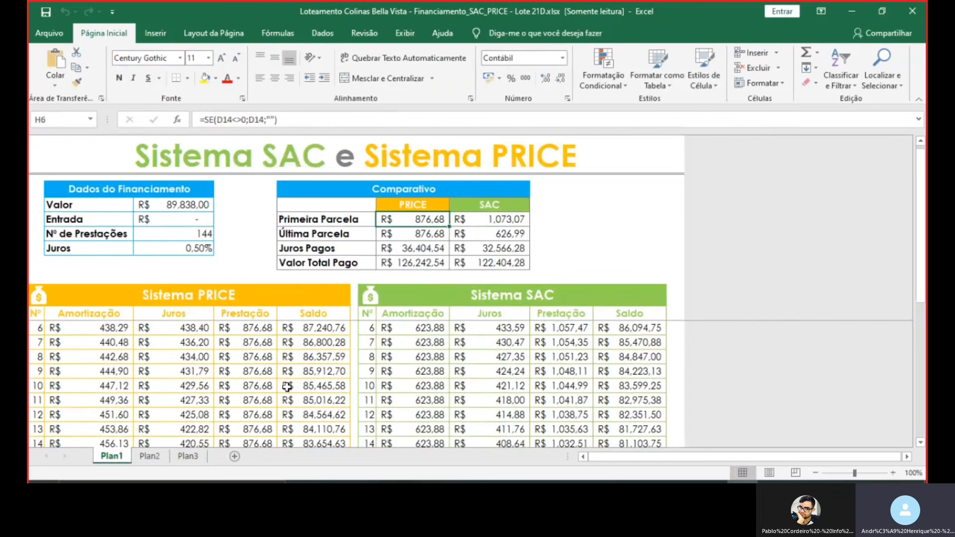
{"action": "scroll", "coordinate": [287, 386], "scroll_direction": "down", "scroll_amount": 14}
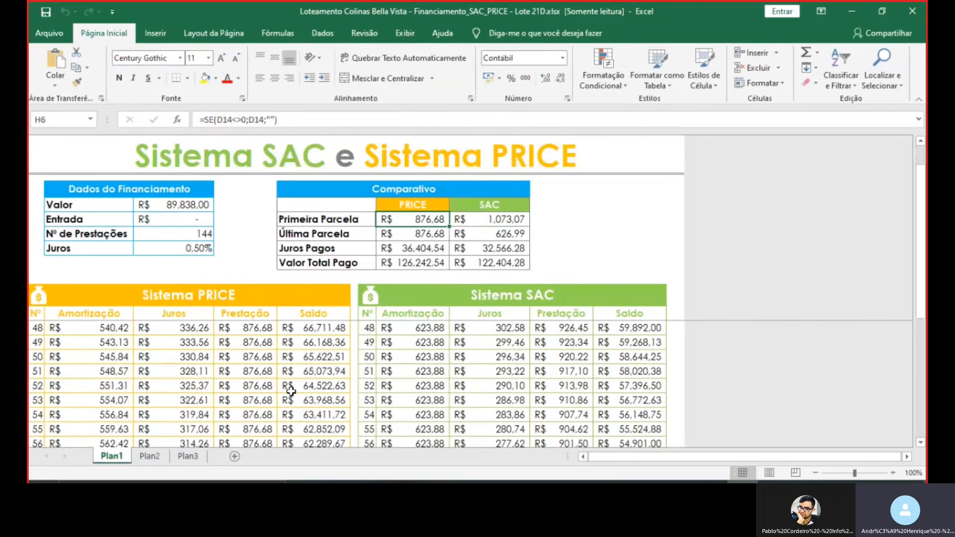
{"action": "scroll", "coordinate": [291, 391], "scroll_direction": "down", "scroll_amount": 5}
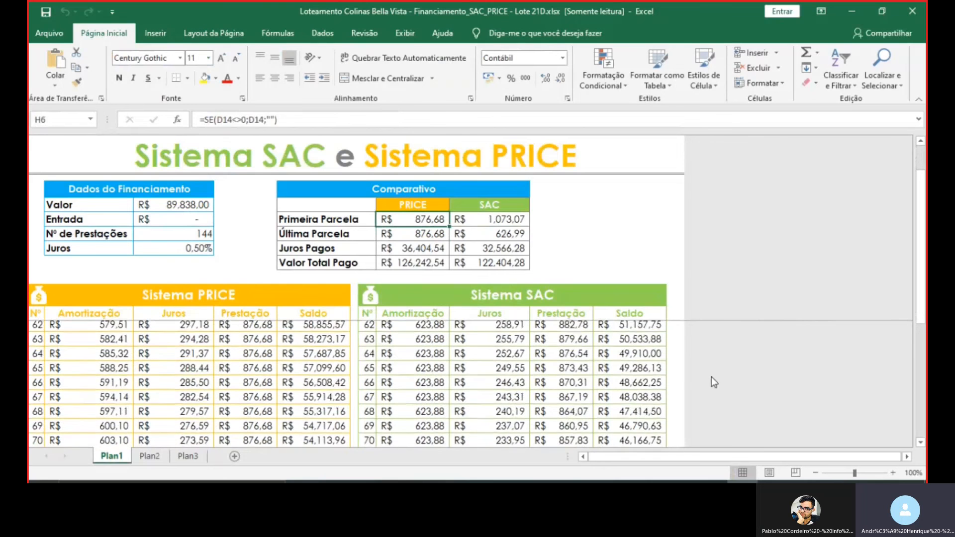
{"action": "scroll", "coordinate": [711, 377], "scroll_direction": "up", "scroll_amount": 20}
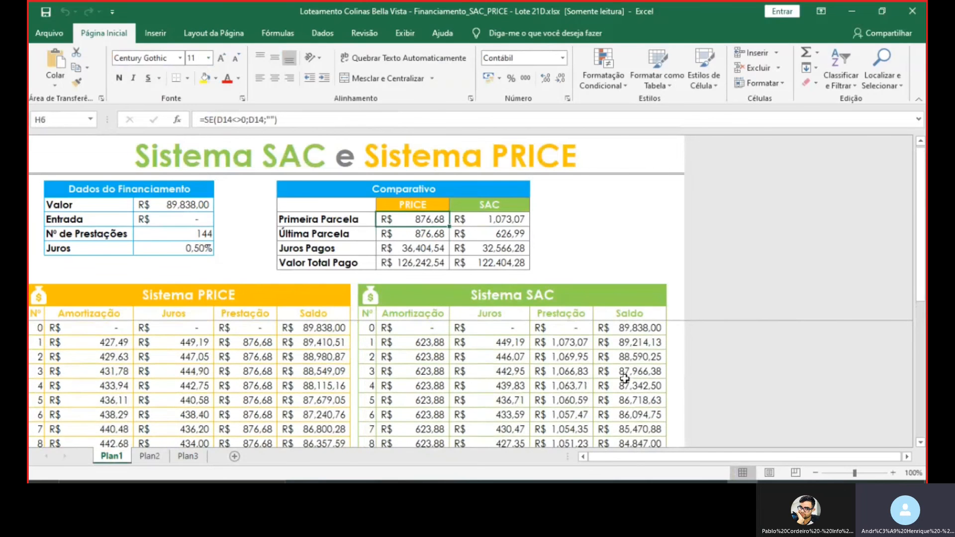
Step: Follow the Sistema SAC Prestação column from installment 1 to the last one and compare it with the last PRICE installment
{"action": "left_click", "coordinate": [571, 328]}
{"action": "left_click", "coordinate": [574, 342]}
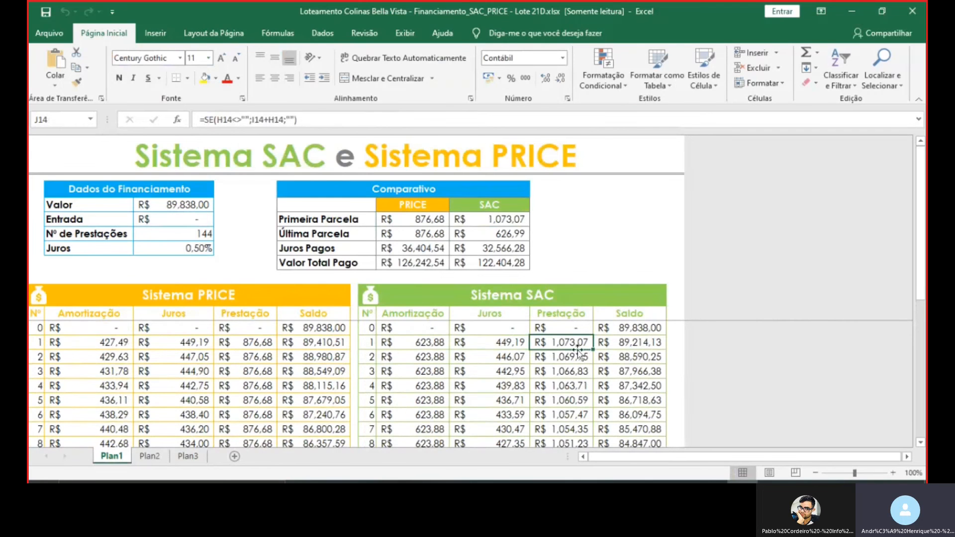
{"action": "scroll", "coordinate": [578, 351], "scroll_direction": "down", "scroll_amount": 18}
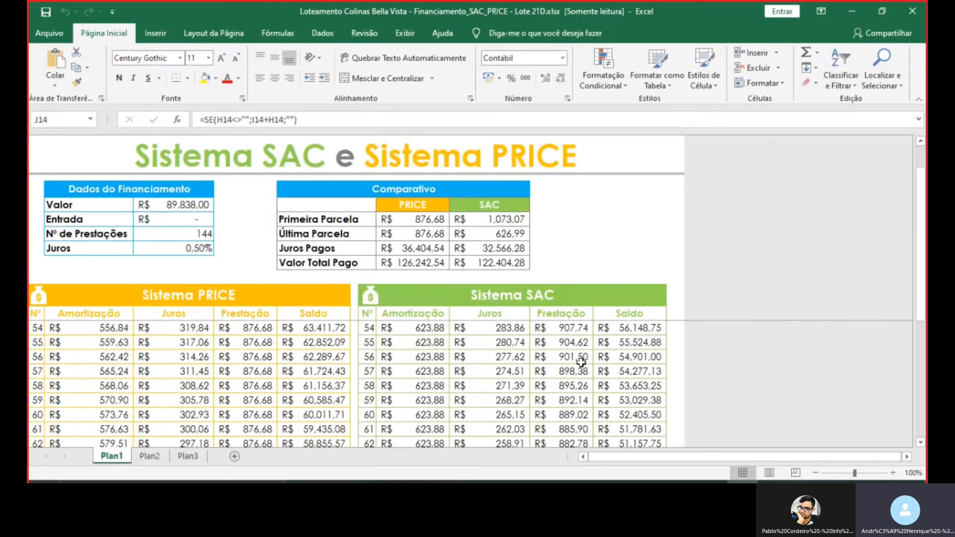
{"action": "scroll", "coordinate": [580, 363], "scroll_direction": "down", "scroll_amount": 20}
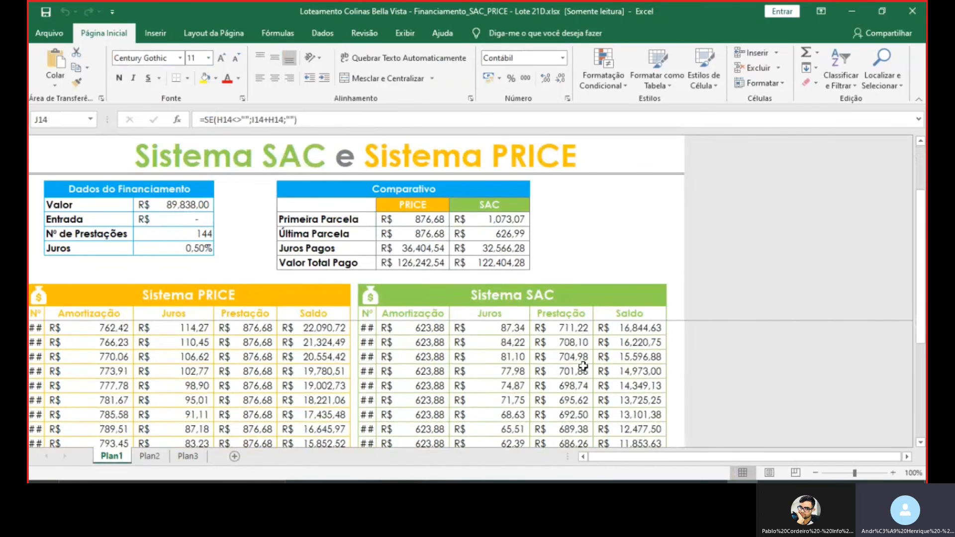
{"action": "scroll", "coordinate": [583, 366], "scroll_direction": "down", "scroll_amount": 8}
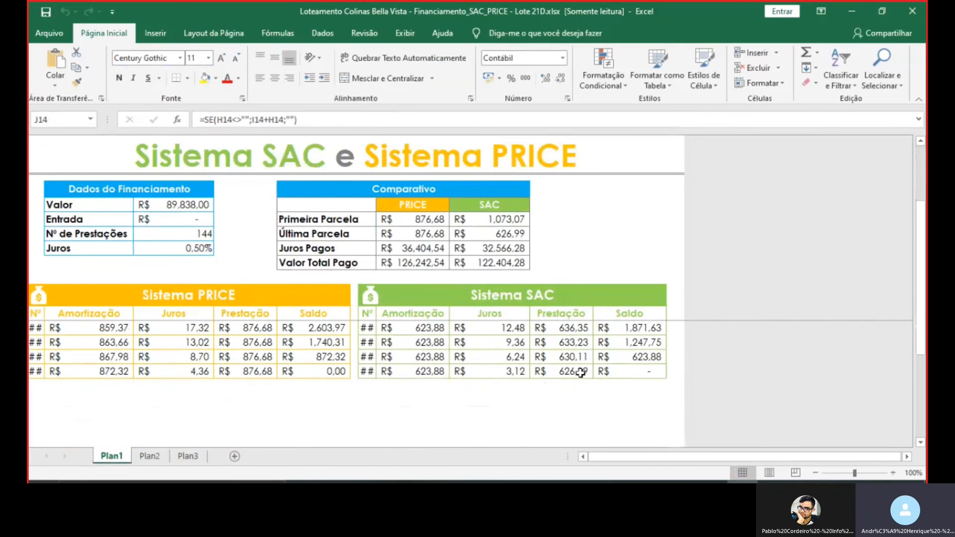
{"action": "scroll", "coordinate": [577, 374], "scroll_direction": "down", "scroll_amount": 1}
{"action": "left_click", "coordinate": [573, 328]}
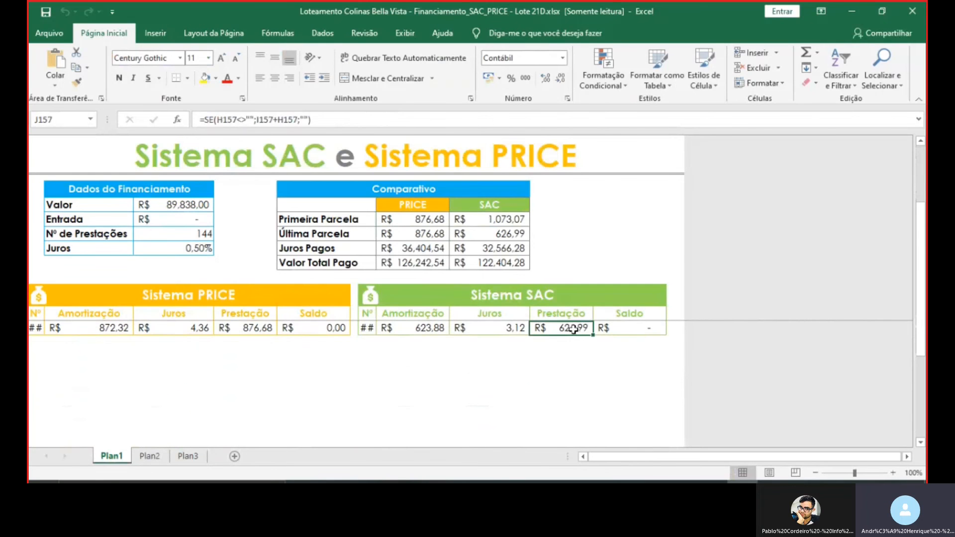
{"action": "left_click", "coordinate": [254, 329]}
{"action": "scroll", "coordinate": [492, 372], "scroll_direction": "up", "scroll_amount": 2}
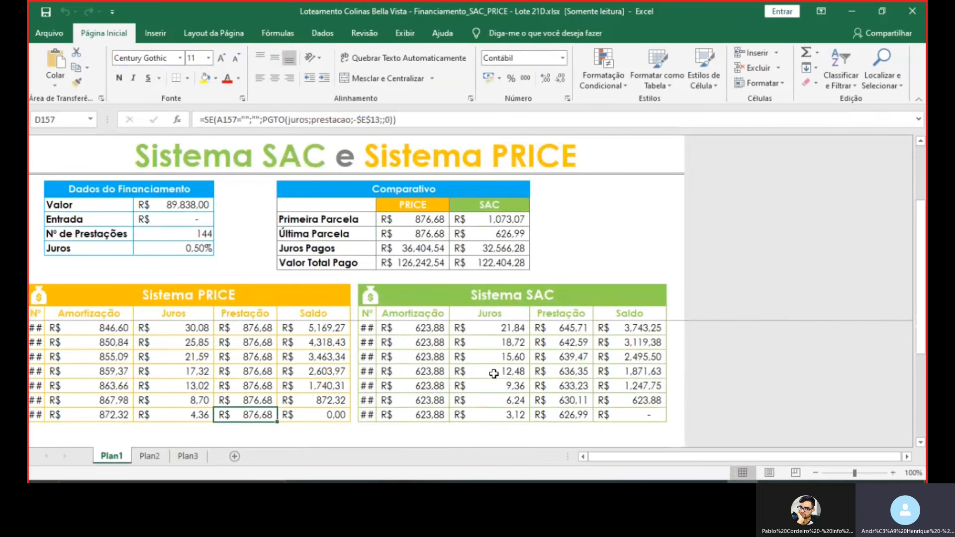
{"action": "scroll", "coordinate": [493, 373], "scroll_direction": "up", "scroll_amount": 5}
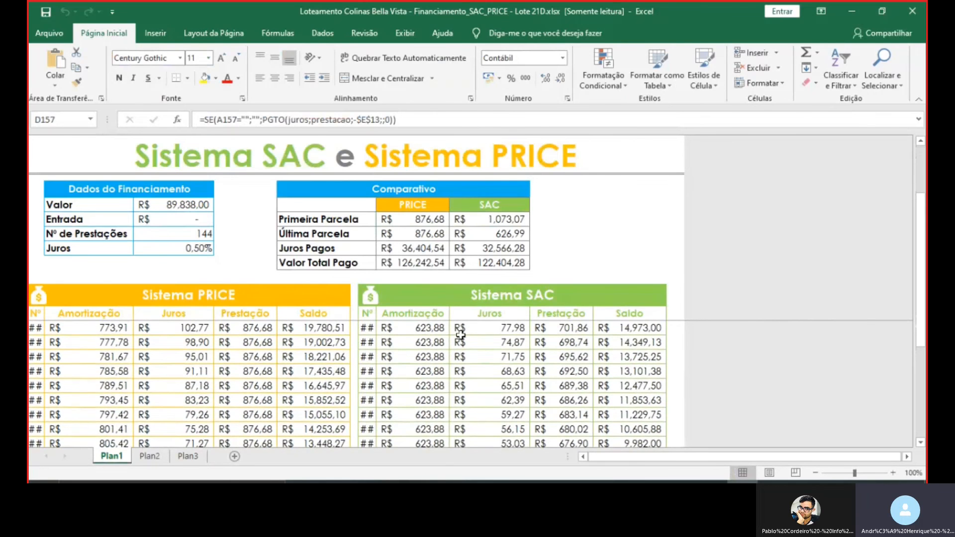
Step: Compare Valor Total Pago for PRICE and SAC, checking the PRICE Juros Pagos and the financed Valor
{"action": "left_click", "coordinate": [413, 264]}
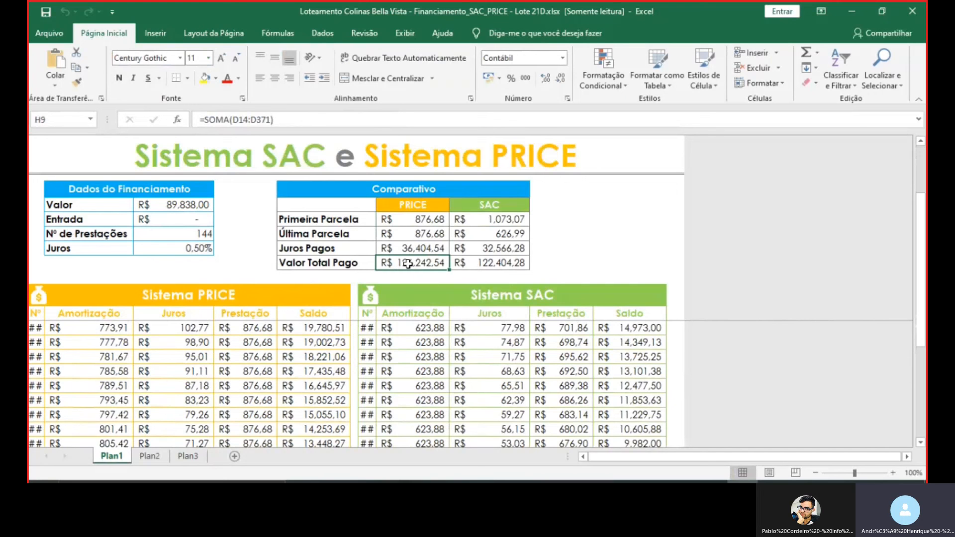
{"action": "left_click", "coordinate": [486, 264]}
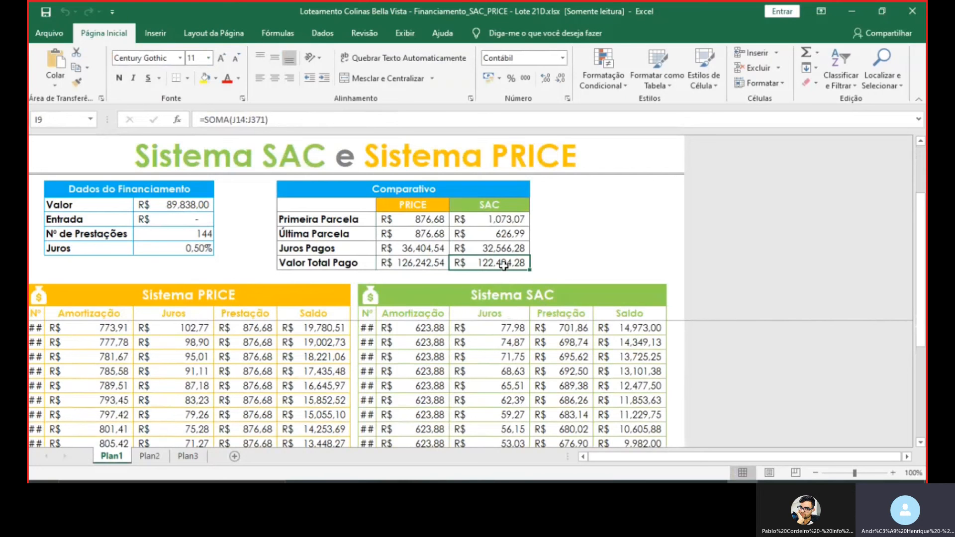
{"action": "left_click", "coordinate": [416, 253]}
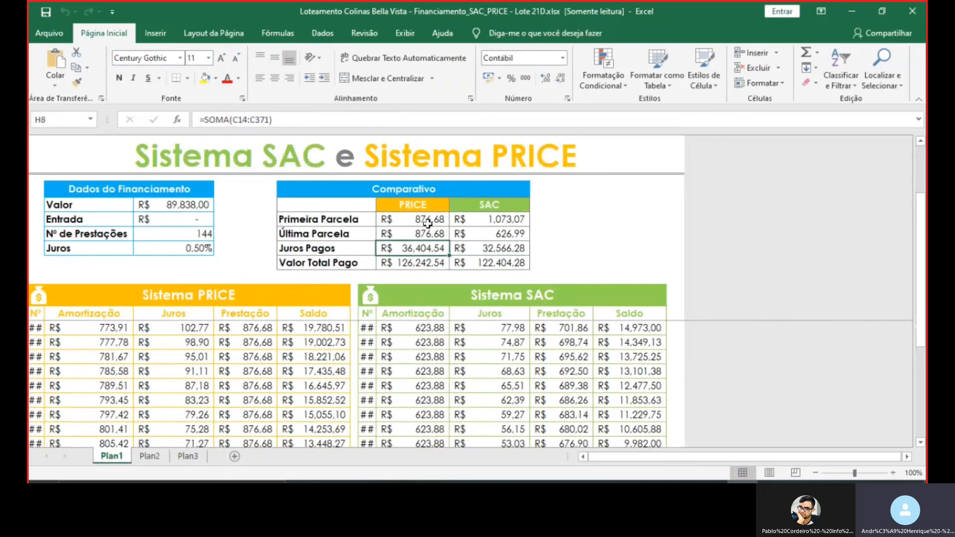
{"action": "left_click", "coordinate": [413, 262]}
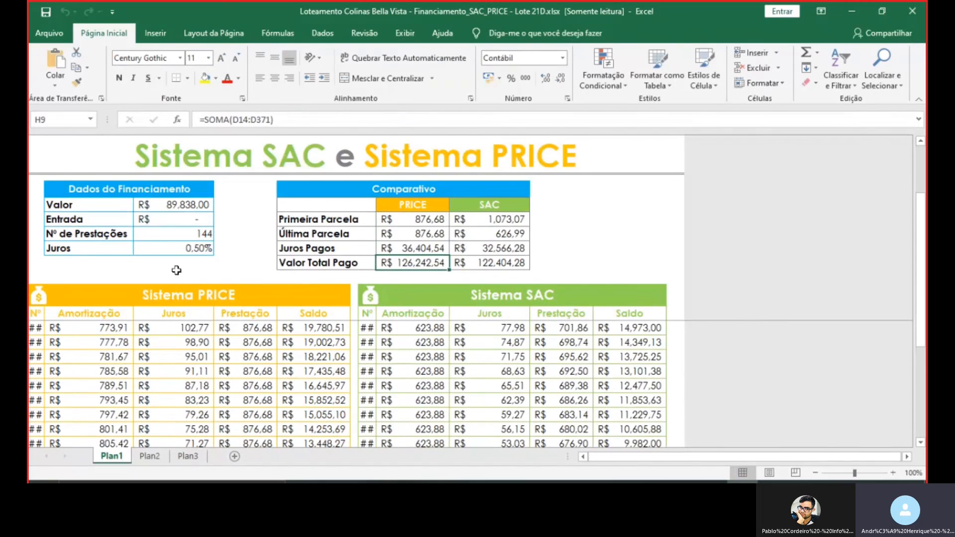
{"action": "left_click", "coordinate": [189, 204]}
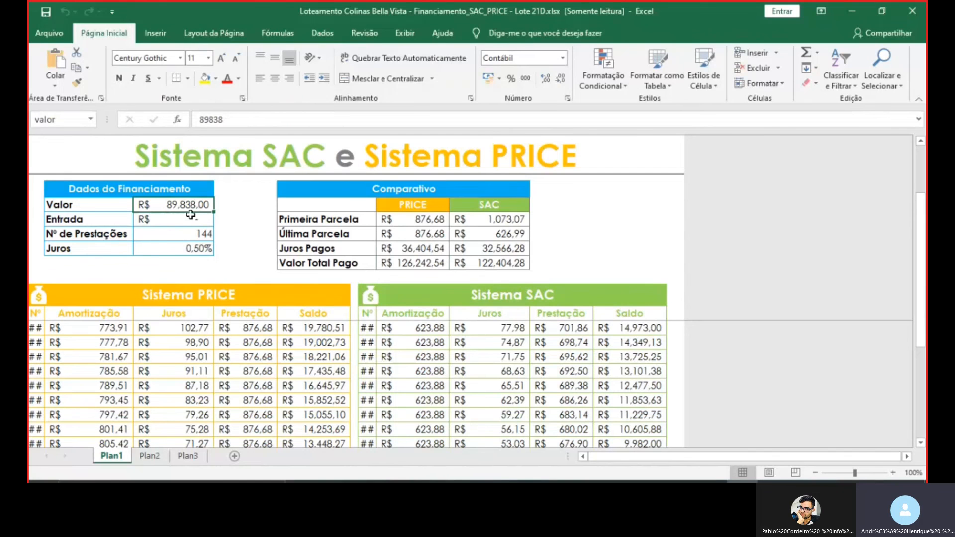
{"action": "left_click", "coordinate": [419, 264]}
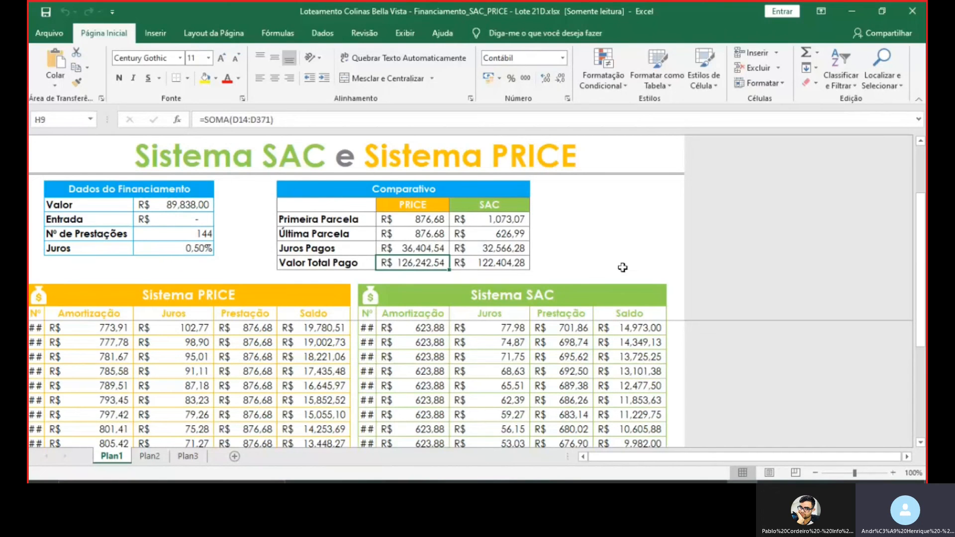
{"action": "left_click", "coordinate": [492, 264]}
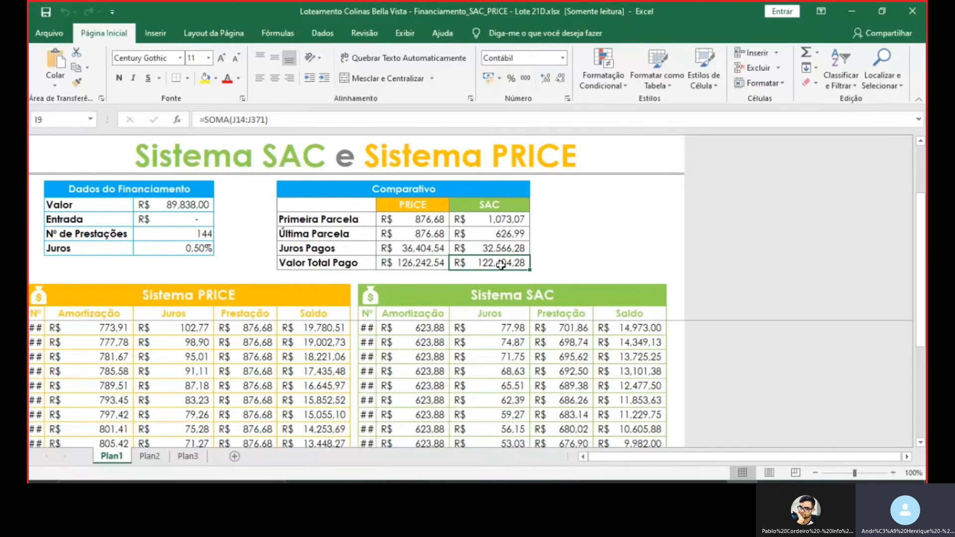
Step: Review the final installments of both schedules and select the PRICE Primeira Parcela in the Comparativo table
{"action": "scroll", "coordinate": [503, 340], "scroll_direction": "down", "scroll_amount": 8}
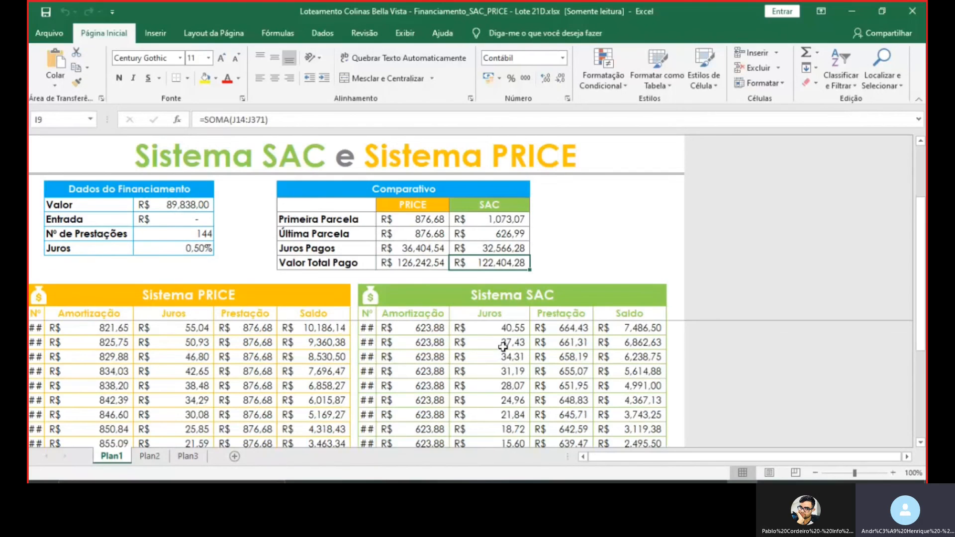
{"action": "scroll", "coordinate": [507, 345], "scroll_direction": "up", "scroll_amount": 4}
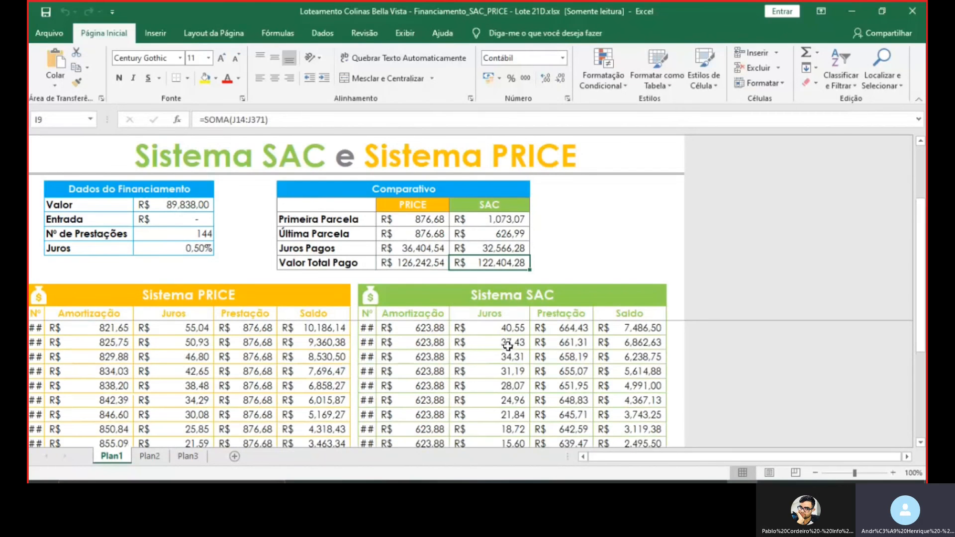
{"action": "left_click", "coordinate": [438, 218]}
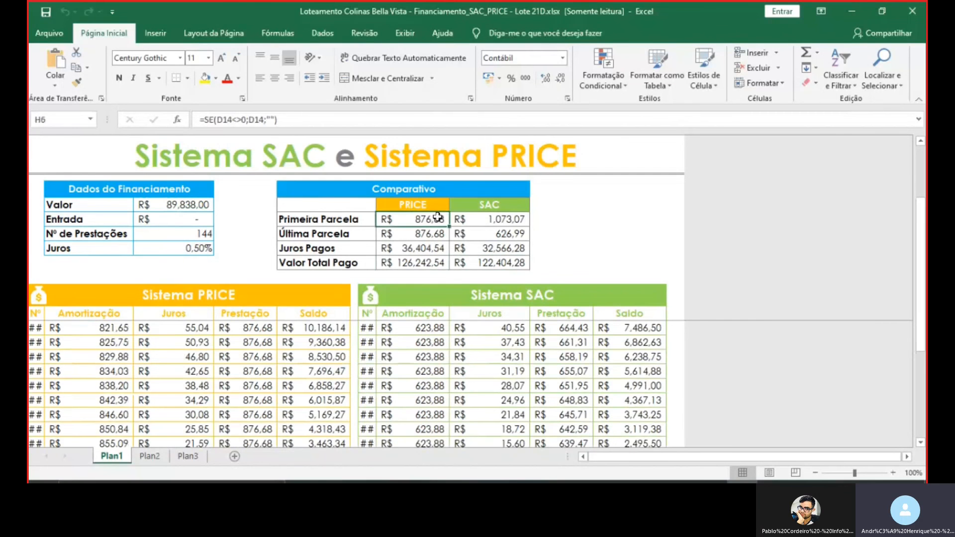
Step: Check the SAC Primeira Parcela and Última Parcela in the Comparativo table
{"action": "left_click", "coordinate": [495, 219]}
{"action": "left_click", "coordinate": [497, 234]}
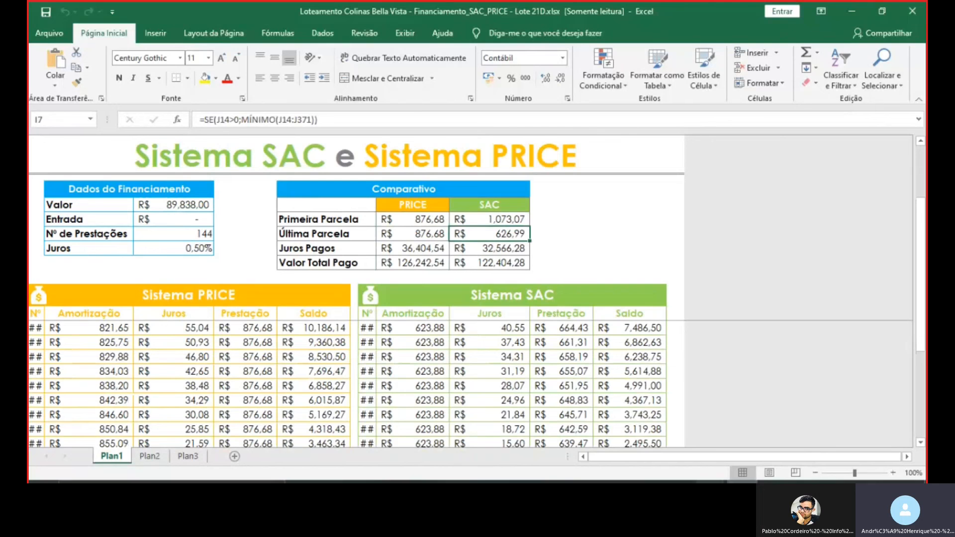
Step: Switch to the Tipo de Contrato window, set the amortization system of contract type 1 to SAC and save the change
{"action": "mouse_move", "coordinate": [833, 465]}
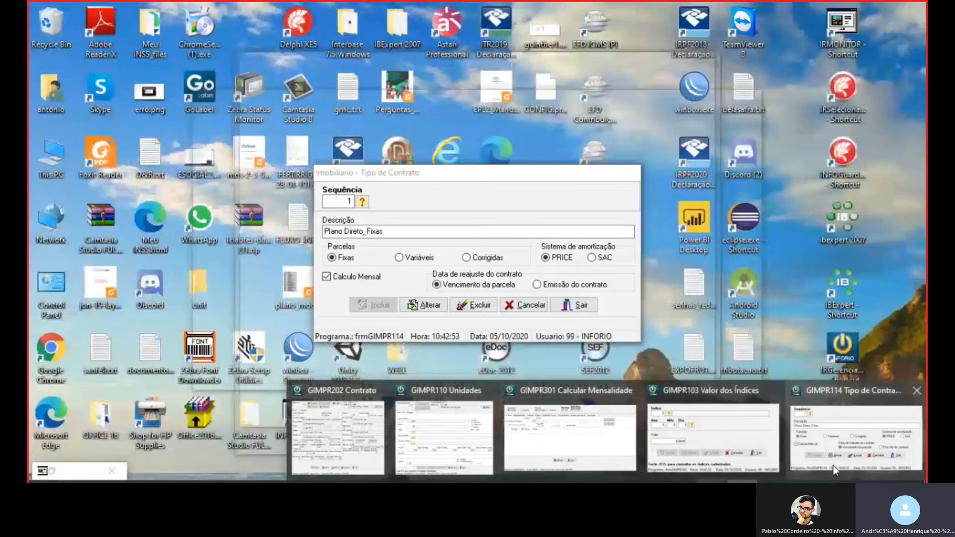
{"action": "left_click", "coordinate": [833, 468]}
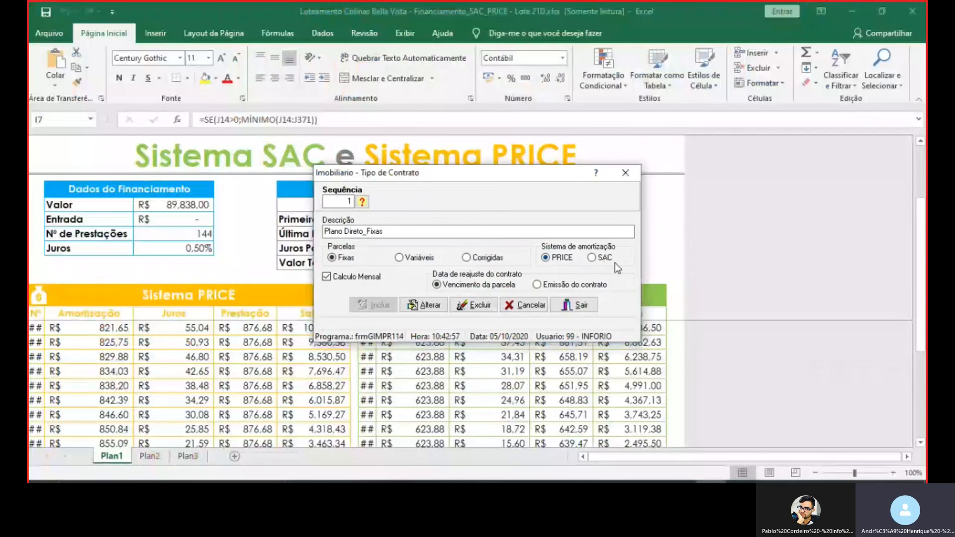
{"action": "left_click", "coordinate": [602, 259]}
{"action": "left_click", "coordinate": [434, 305]}
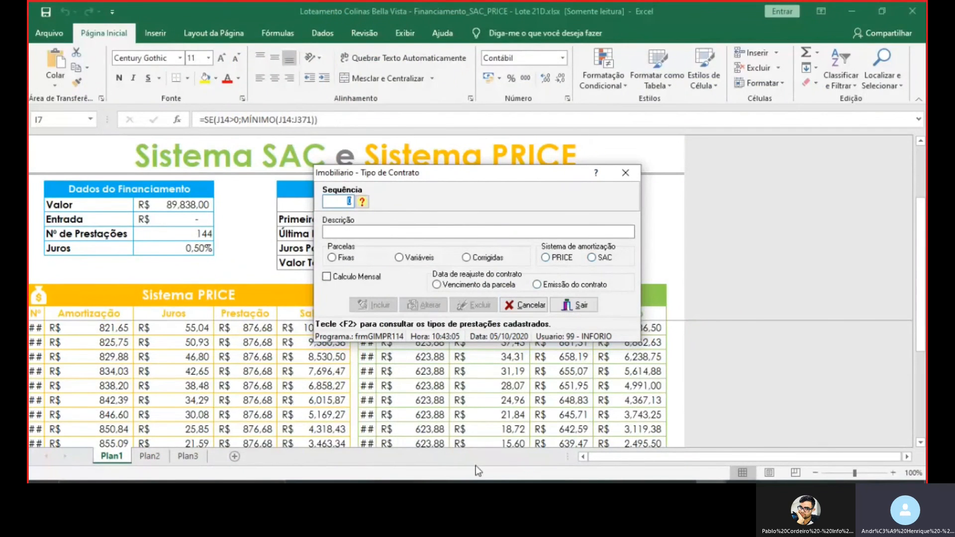
Step: Switch to the Monitor window, open the real-estate Calcular Mensalidade form and set its Mês/Ano to 05/2020
{"action": "left_click", "coordinate": [680, 481]}
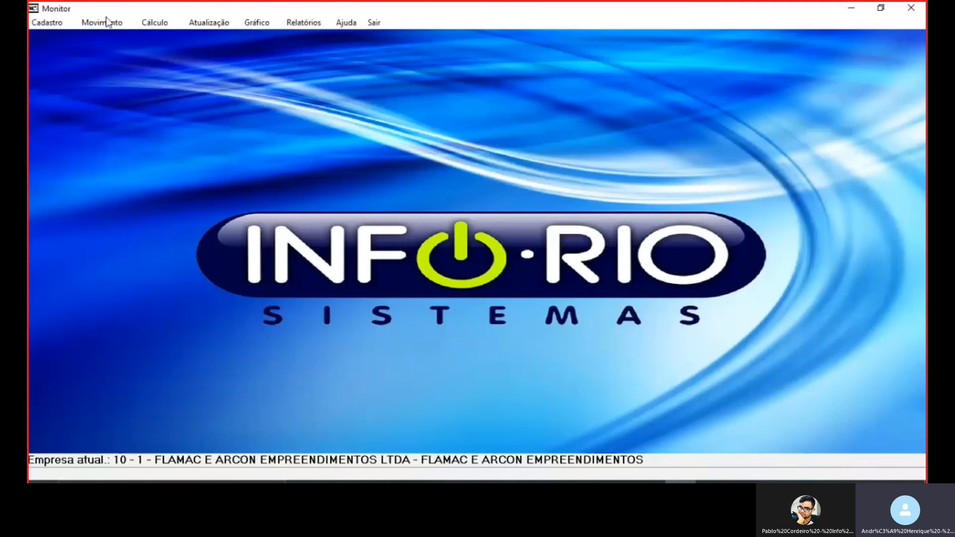
{"action": "left_click", "coordinate": [152, 23]}
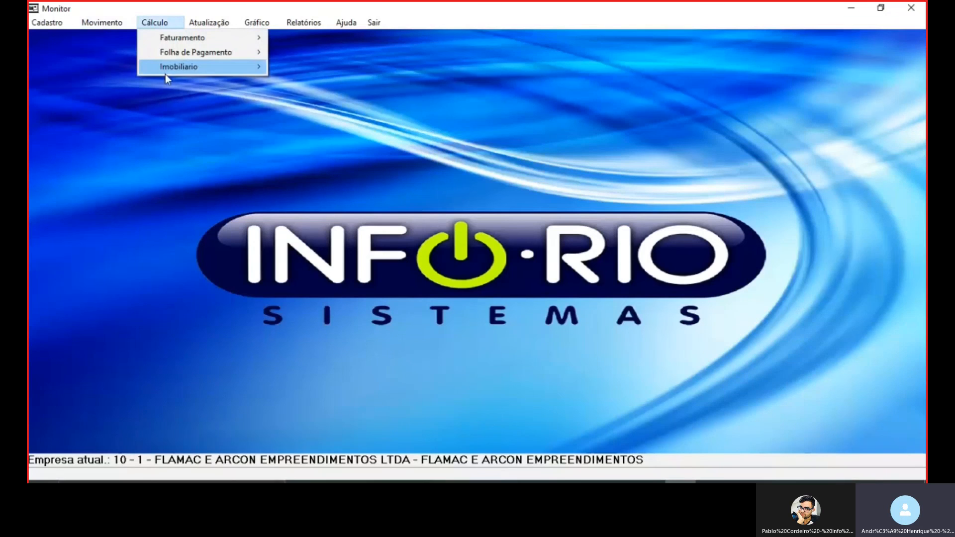
{"action": "mouse_move", "coordinate": [172, 70]}
{"action": "left_click", "coordinate": [334, 68]}
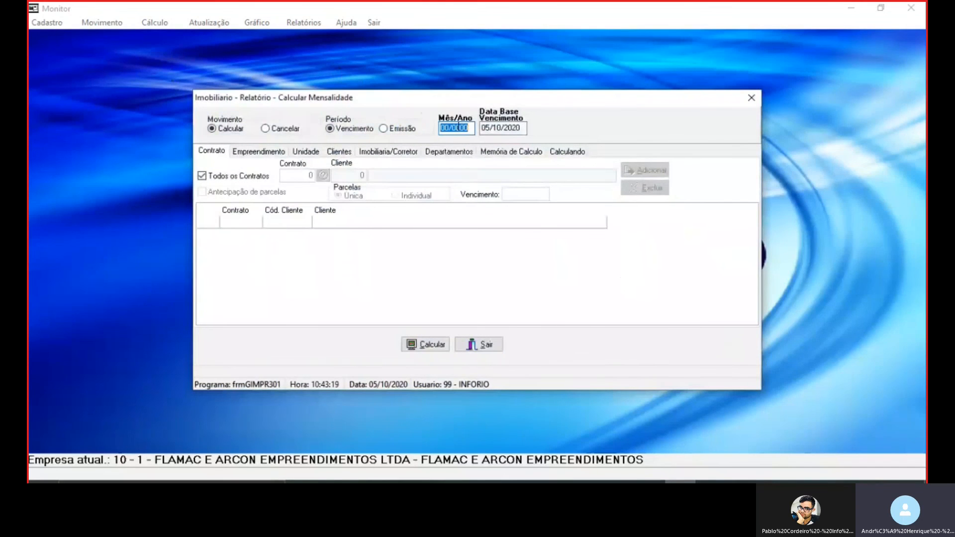
{"action": "type", "text": "06/"}
{"action": "type", "text": "2"}
{"action": "key", "text": "BackSpace"}
{"action": "key", "text": "BackSpace"}
{"action": "type", "text": "52"}
{"action": "key", "text": "Tab"}
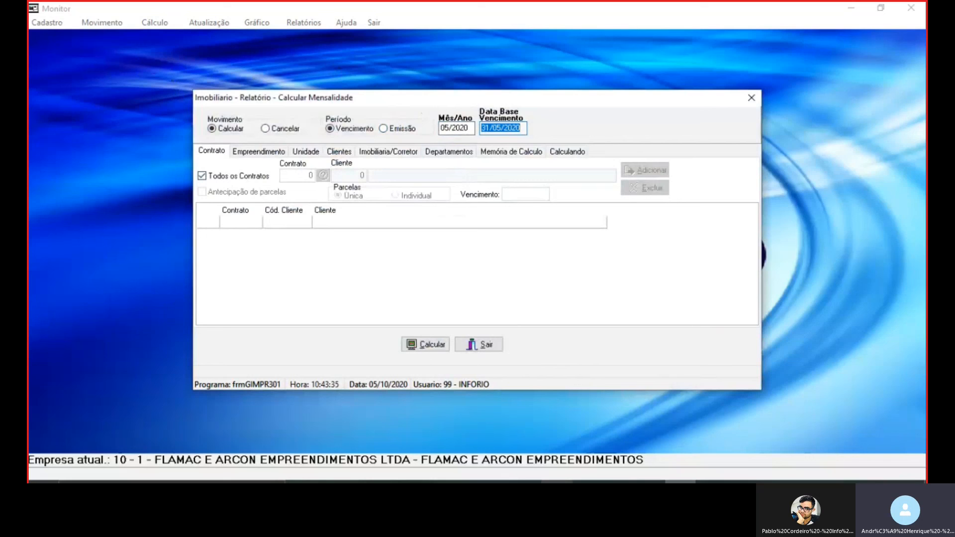
Step: Switch to Chrome and start a search in a new tab with the words "TABELA DE indice"
{"action": "left_click", "coordinate": [524, 483]}
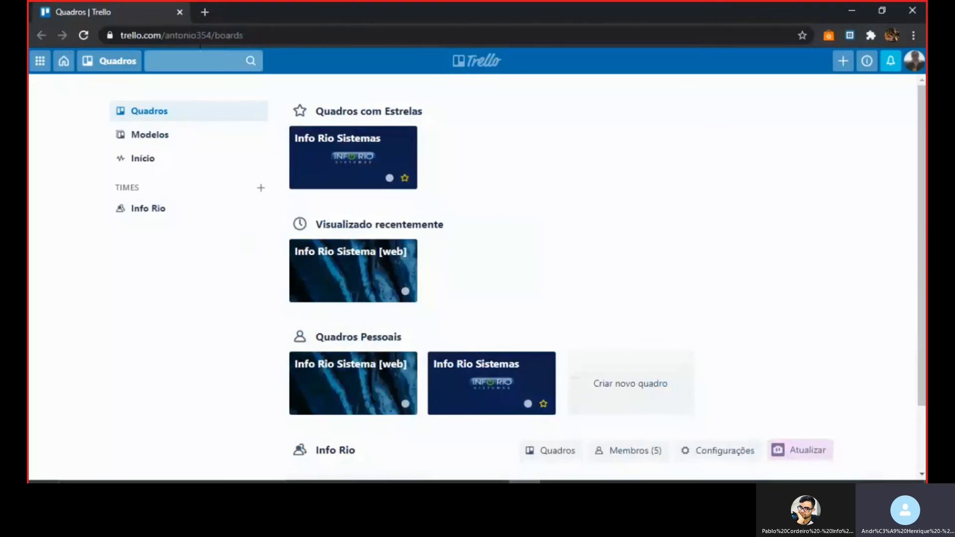
{"action": "left_click", "coordinate": [205, 11]}
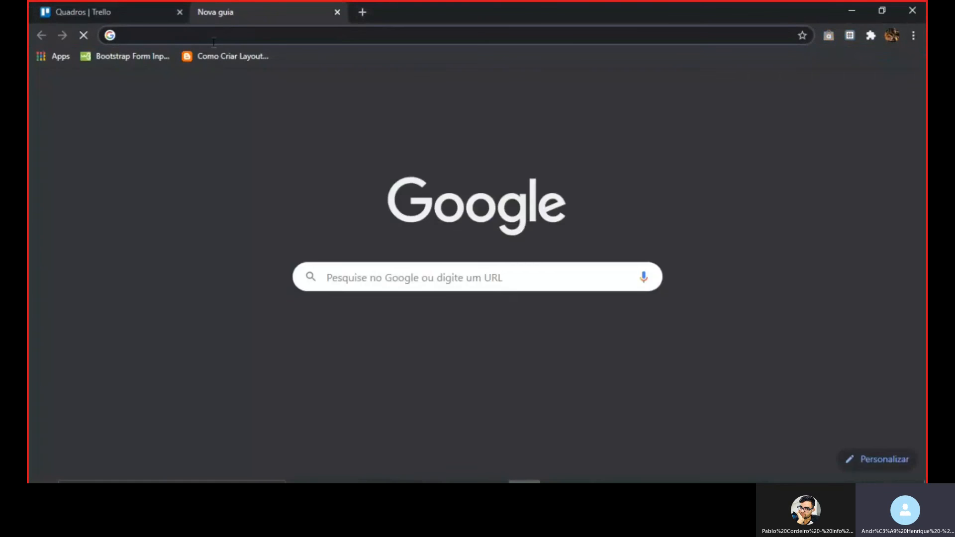
{"action": "type", "text": "TABELA "}
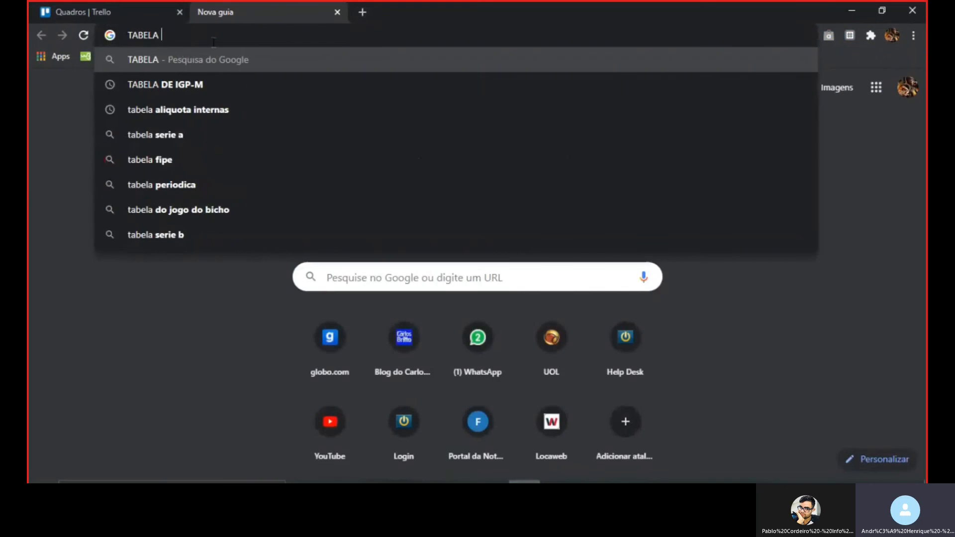
{"action": "type", "text": "DE in"}
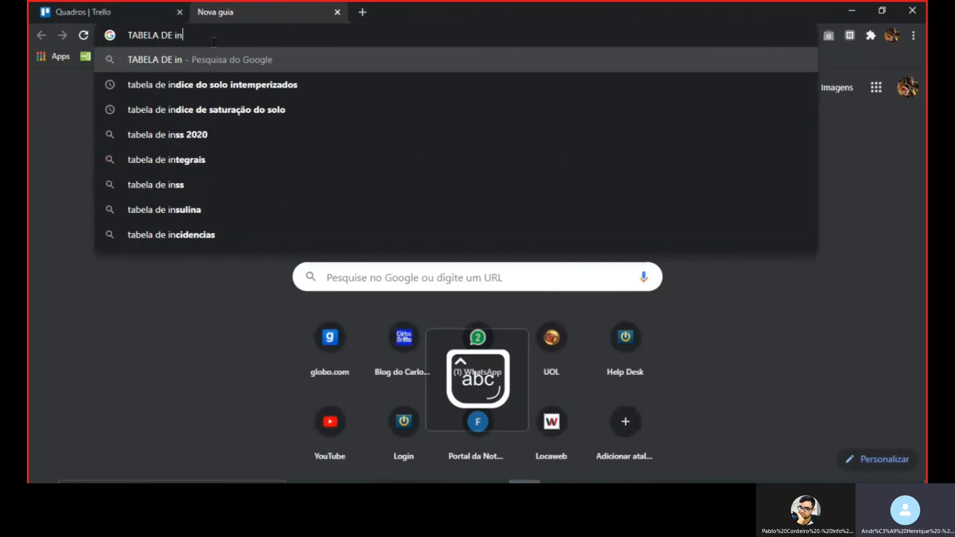
{"action": "type", "text": "dice inss"}
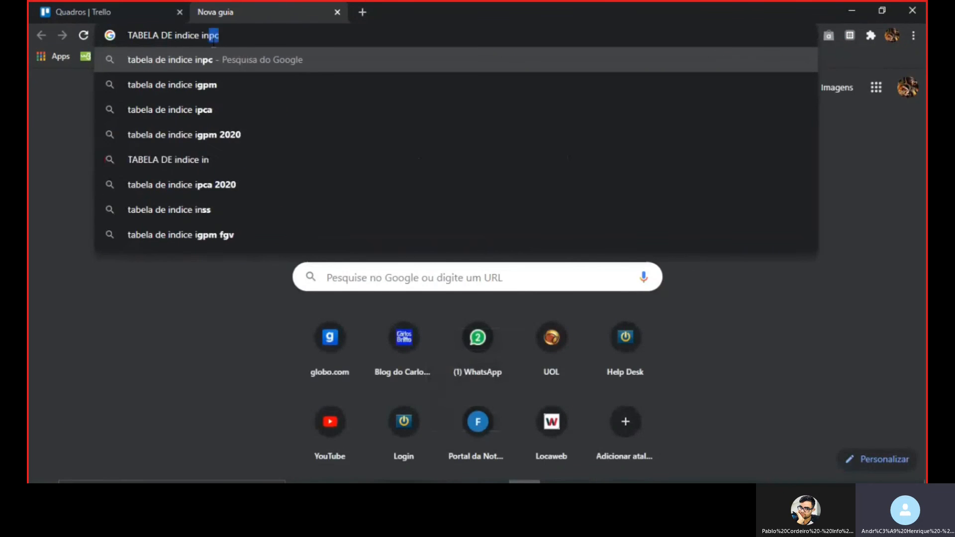
{"action": "key", "text": "BackSpace"}
{"action": "key", "text": "BackSpace"}
{"action": "key", "text": "BackSpace"}
{"action": "key", "text": "BackSpace"}
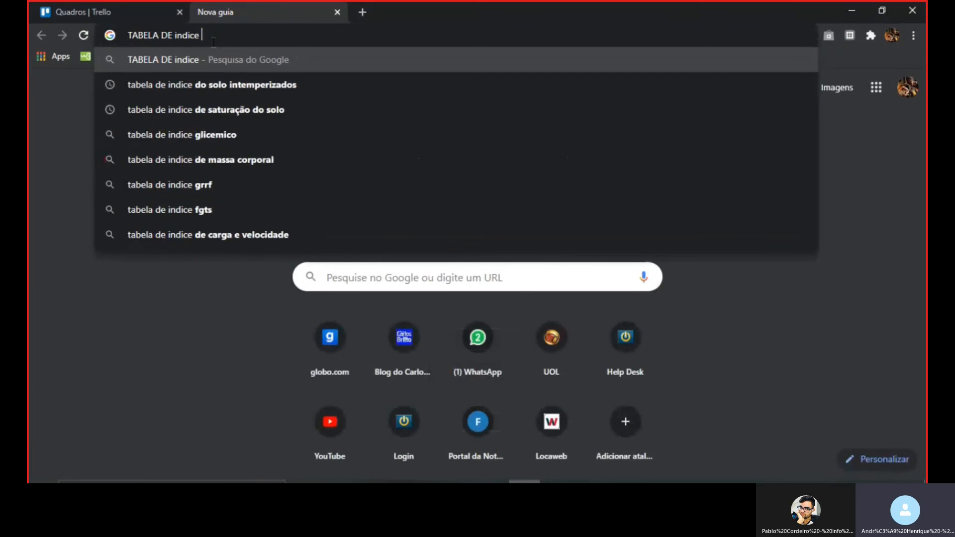
{"action": "type", "text": "i"}
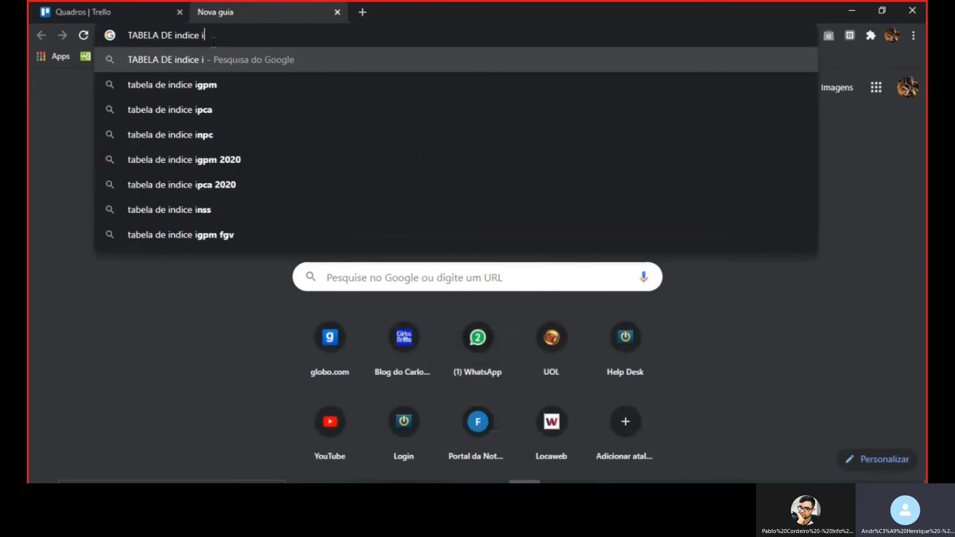
{"action": "type", "text": "p"}
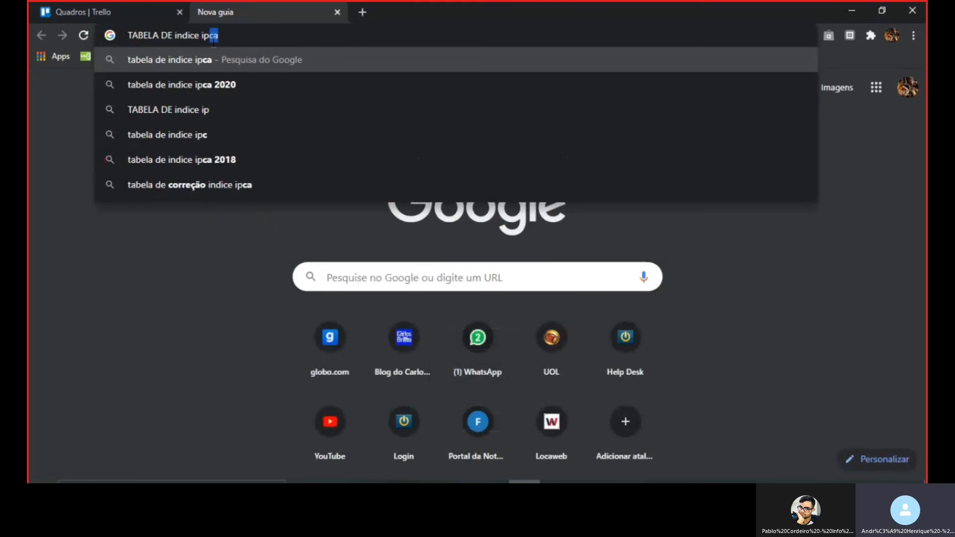
{"action": "type", "text": "m"}
{"action": "key", "text": "BackSpace"}
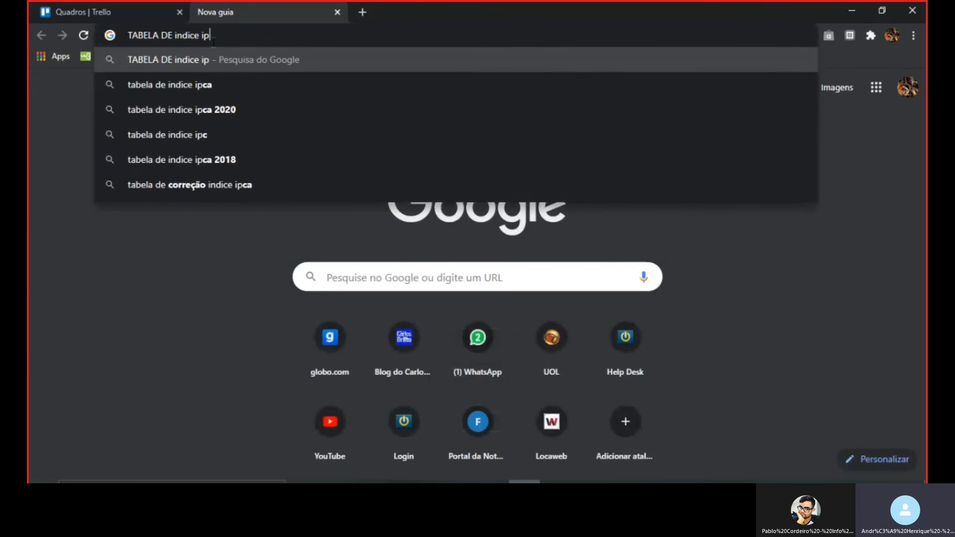
{"action": "key", "text": "BackSpace"}
{"action": "type", "text": "gpm"}
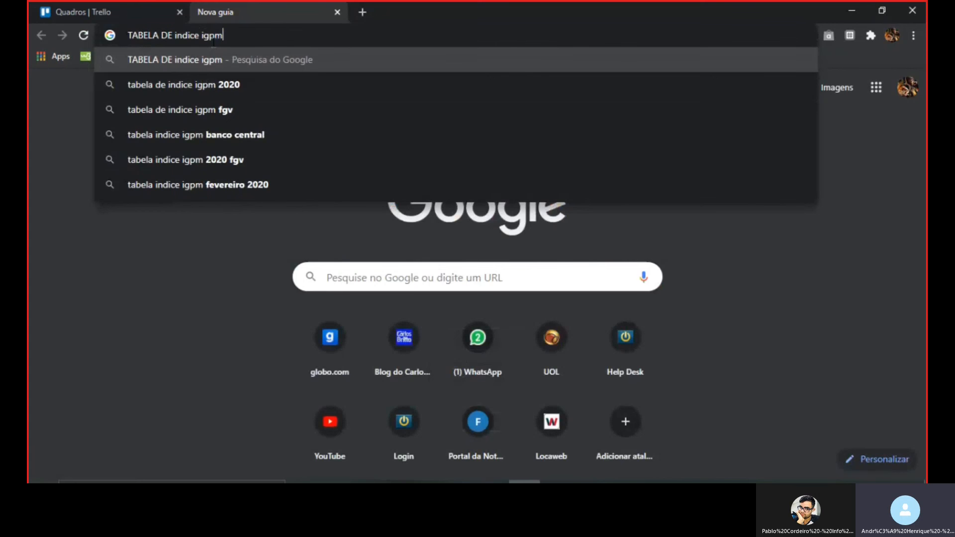
{"action": "key", "text": "BackSpace"}
{"action": "key", "text": "BackSpace"}
{"action": "key", "text": "BackSpace"}
{"action": "key", "text": "BackSpace"}
{"action": "key", "text": "Caps_Lock"}
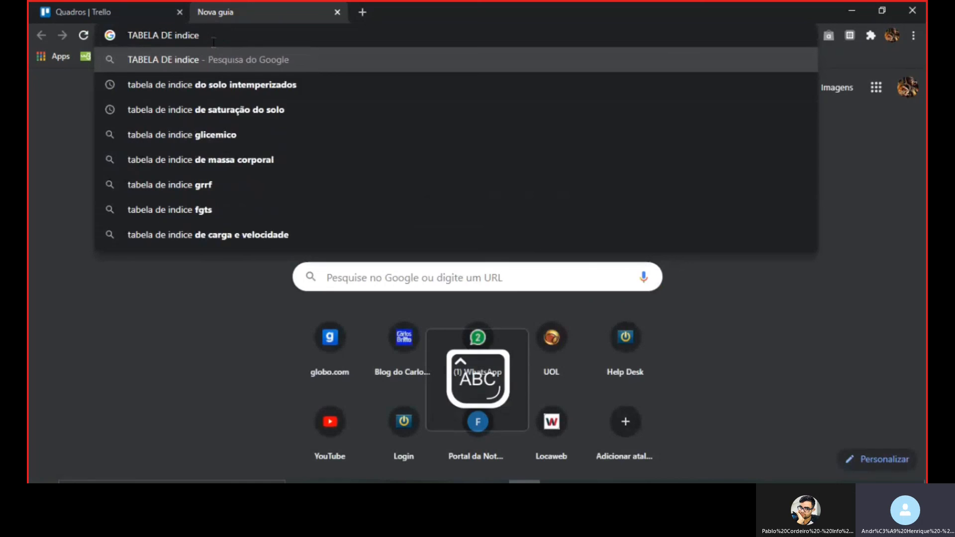
Step: Complete the query as "TABELA DE indice INCC" and run the search
{"action": "type", "text": "INSS"}
{"action": "key", "text": "BackSpace"}
{"action": "key", "text": "BackSpace"}
{"action": "key", "text": "BackSpace"}
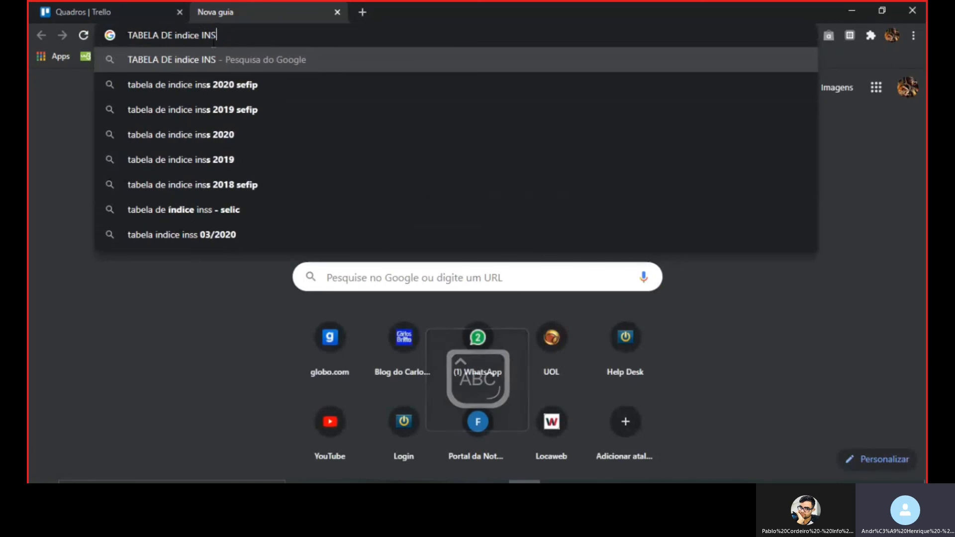
{"action": "type", "text": "NCC"}
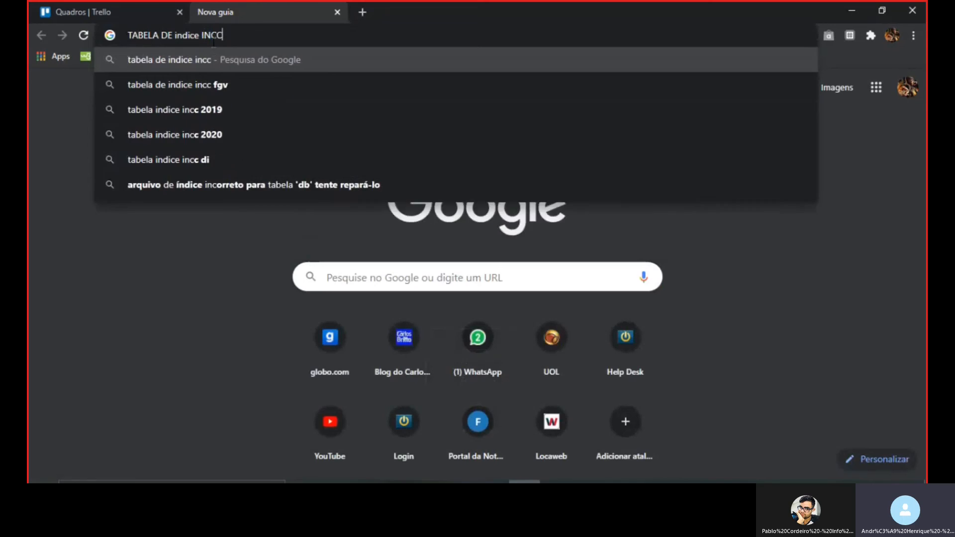
{"action": "key", "text": "Return"}
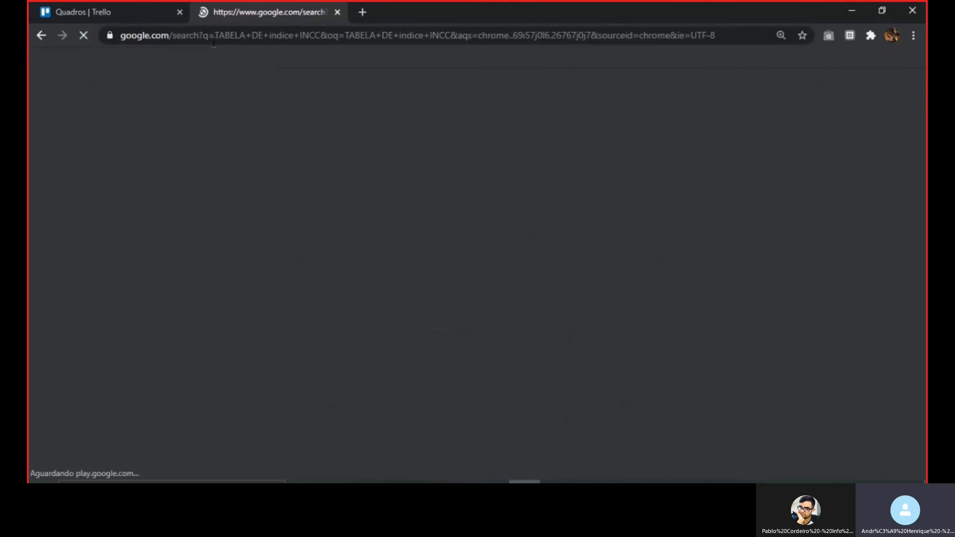
Step: Open the melhorcambio.com INCC table from the search results and look through its index figures
{"action": "scroll", "coordinate": [400, 219], "scroll_direction": "down", "scroll_amount": 1}
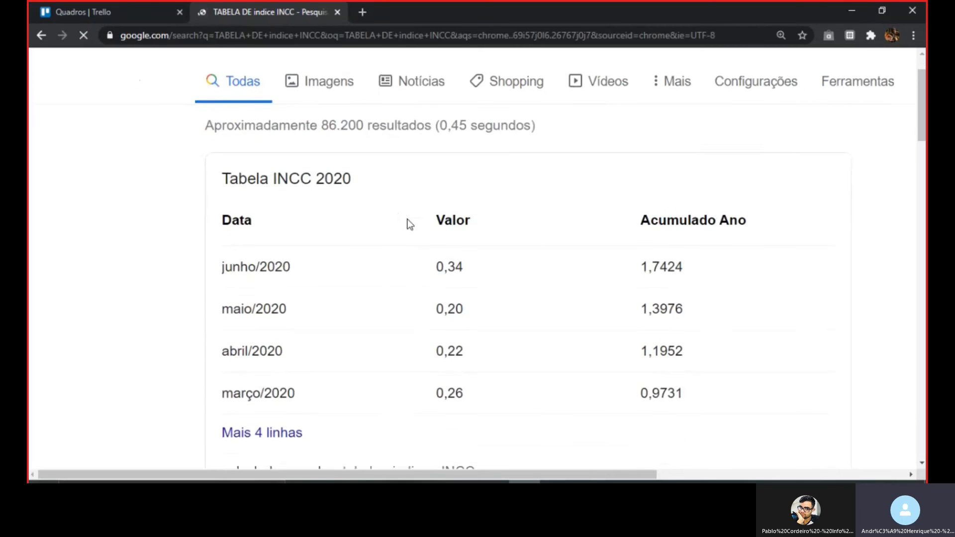
{"action": "scroll", "coordinate": [404, 227], "scroll_direction": "down", "scroll_amount": 1}
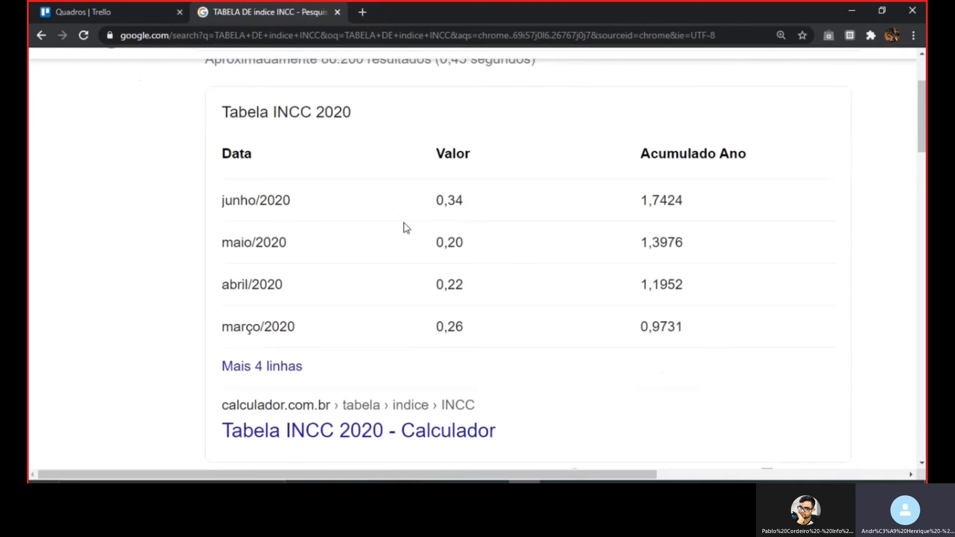
{"action": "scroll", "coordinate": [406, 229], "scroll_direction": "down", "scroll_amount": 4}
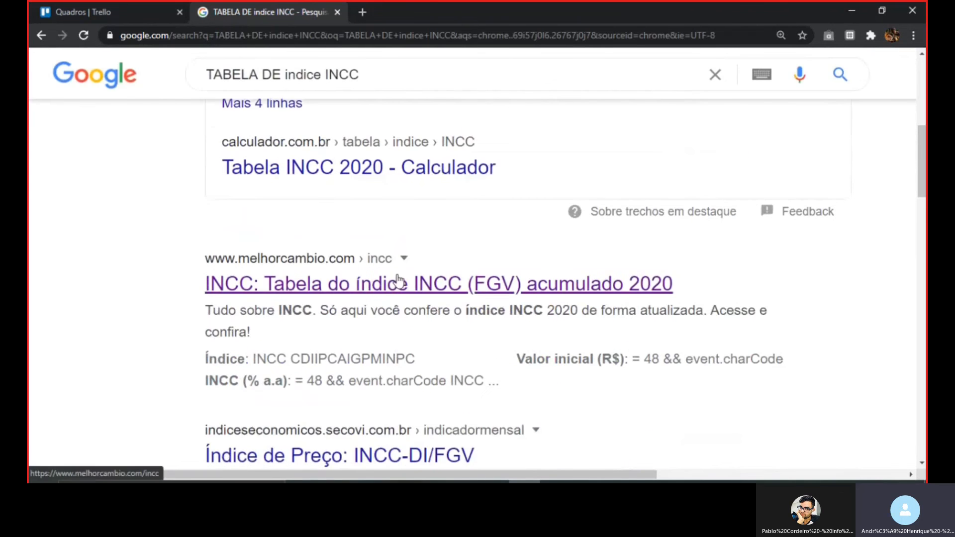
{"action": "left_click", "coordinate": [467, 293]}
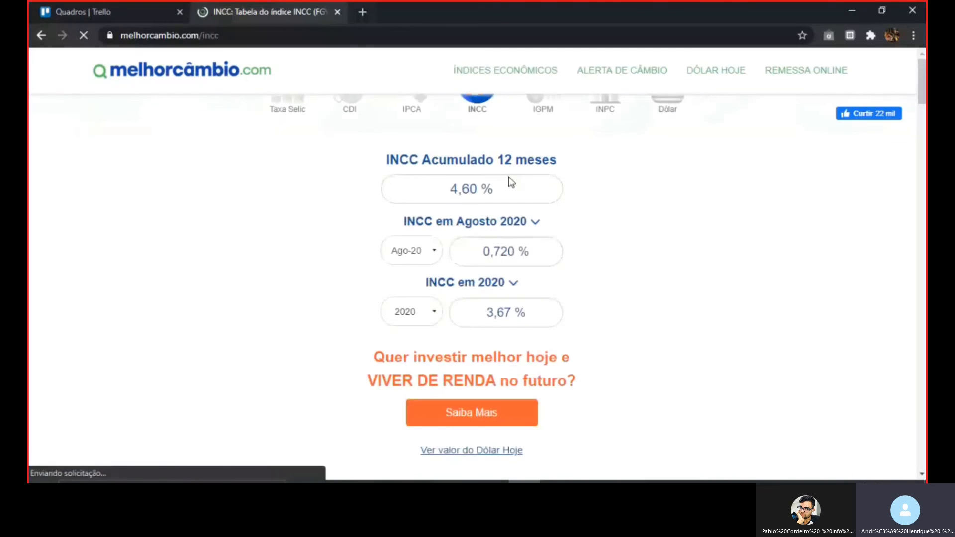
{"action": "scroll", "coordinate": [733, 235], "scroll_direction": "down", "scroll_amount": 3}
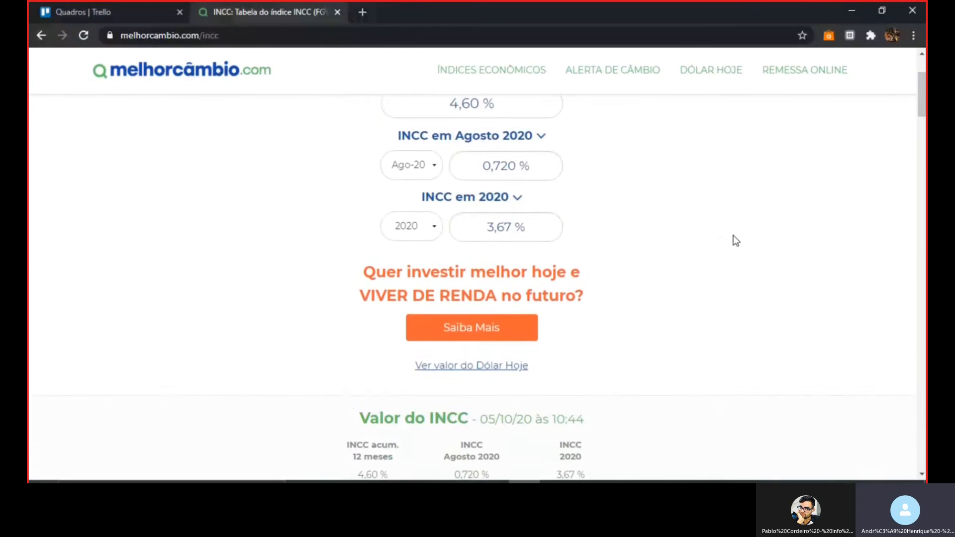
{"action": "scroll", "coordinate": [735, 243], "scroll_direction": "down", "scroll_amount": 3}
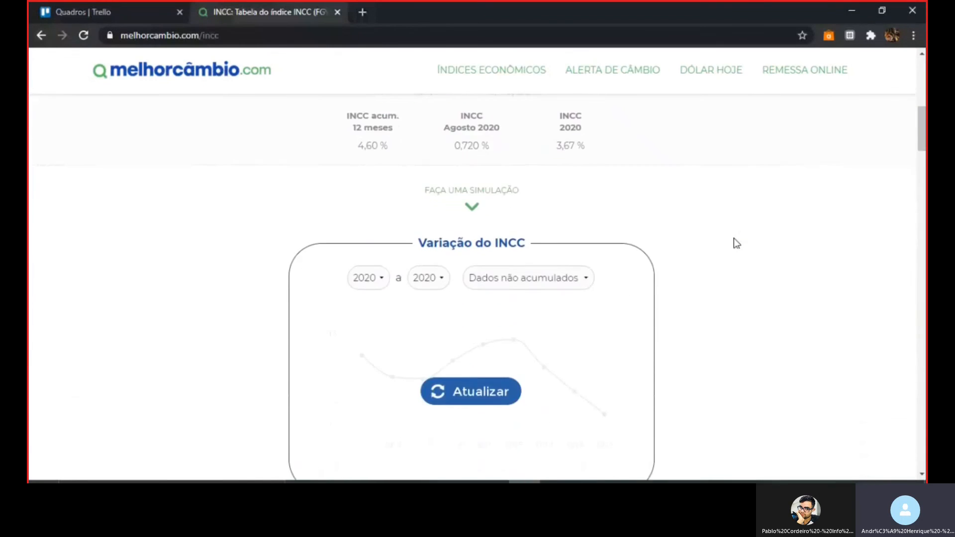
{"action": "scroll", "coordinate": [737, 243], "scroll_direction": "down", "scroll_amount": 6}
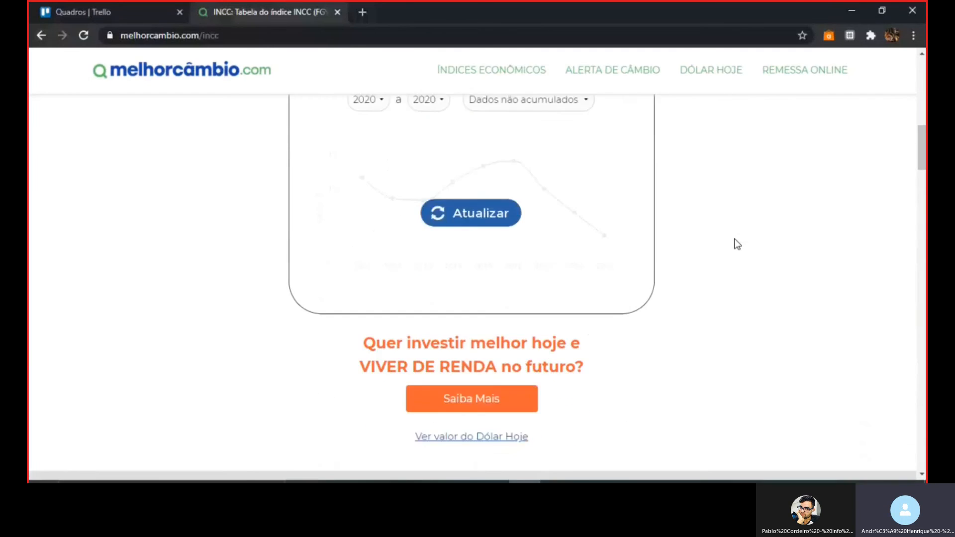
{"action": "scroll", "coordinate": [735, 244], "scroll_direction": "up", "scroll_amount": 12}
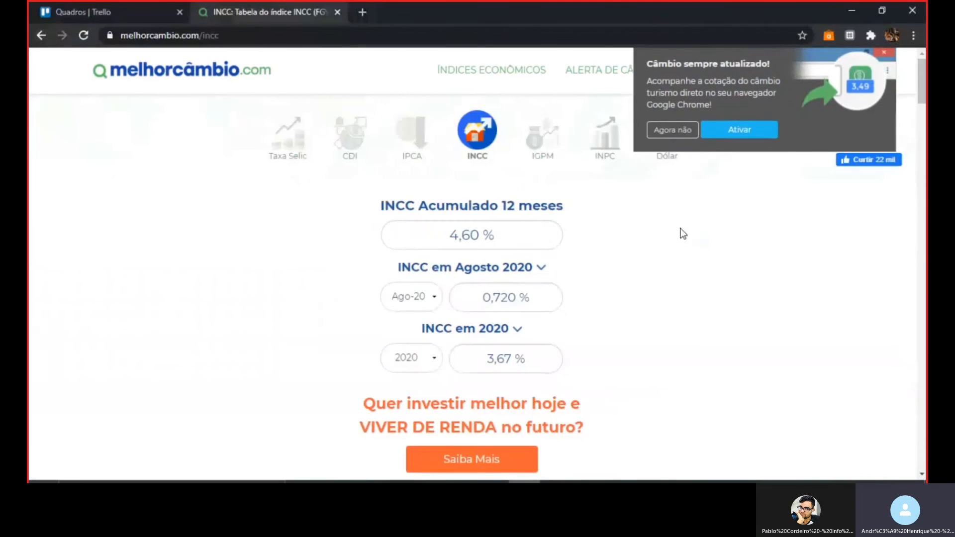
Step: Return to the search results and open the portalbrasil.net page on the Índice Nacional de Custo da Construção
{"action": "left_click", "coordinate": [39, 35]}
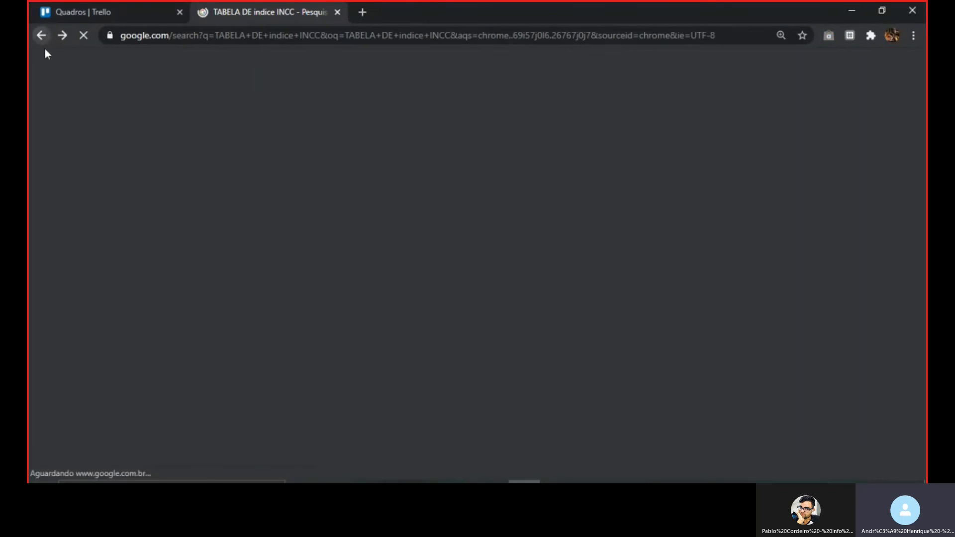
{"action": "scroll", "coordinate": [311, 199], "scroll_direction": "down", "scroll_amount": 6}
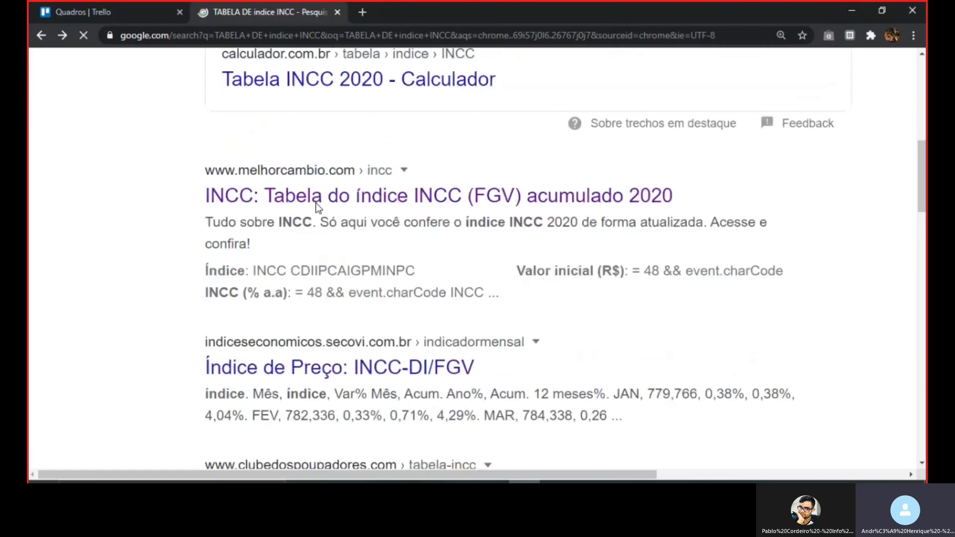
{"action": "scroll", "coordinate": [317, 209], "scroll_direction": "down", "scroll_amount": 10}
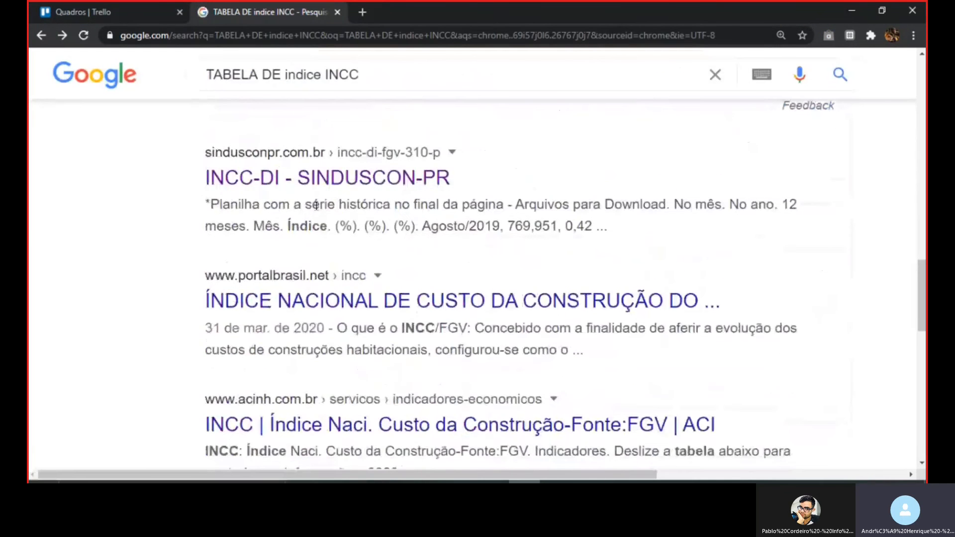
{"action": "scroll", "coordinate": [317, 204], "scroll_direction": "down", "scroll_amount": 1}
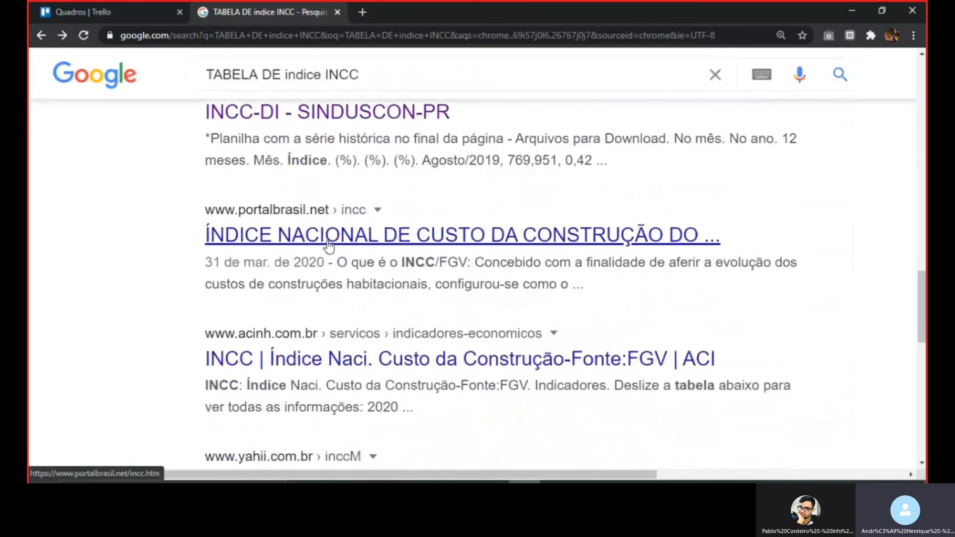
{"action": "left_click", "coordinate": [329, 243]}
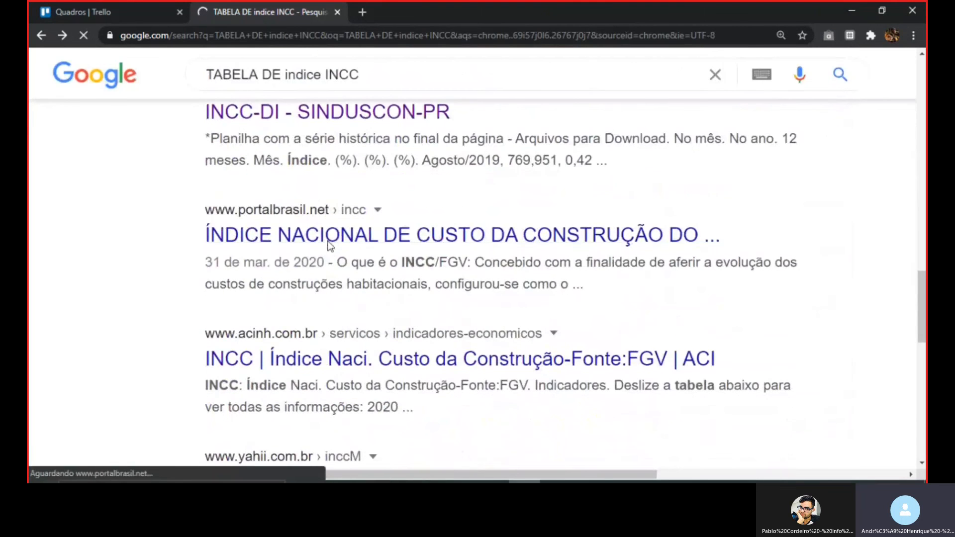
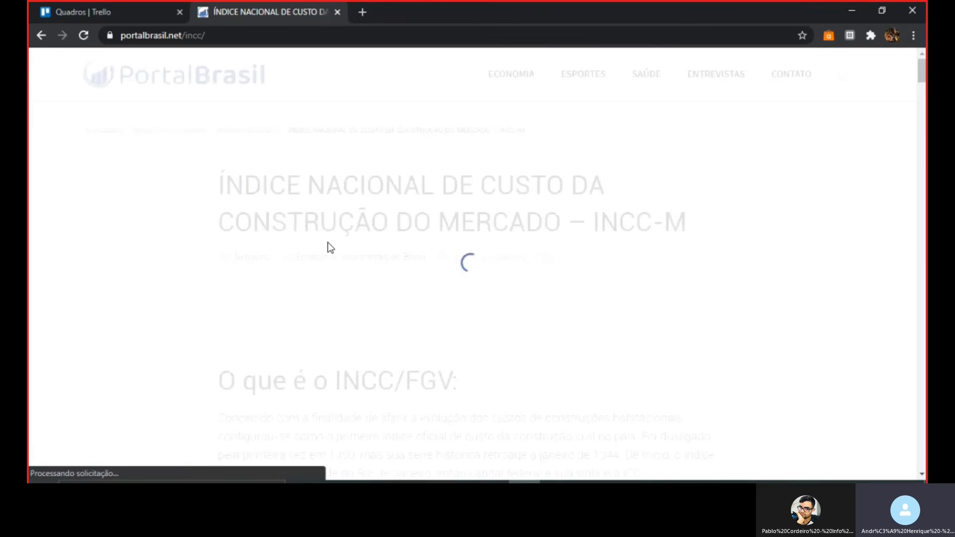
Step: Look through the monthly INCC-M index table on the portalbrasil.net page, including the older years, and close the page
{"action": "scroll", "coordinate": [328, 243], "scroll_direction": "down", "scroll_amount": 4}
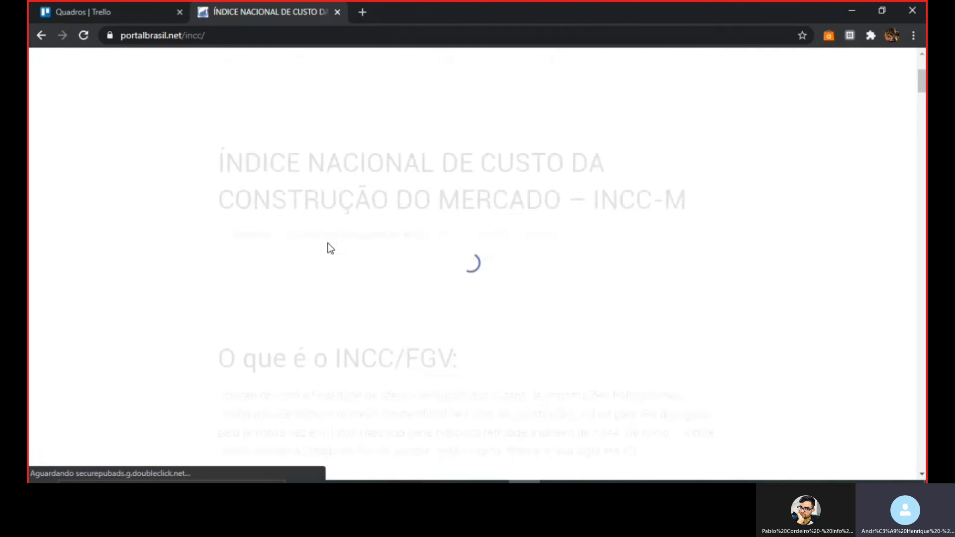
{"action": "scroll", "coordinate": [331, 250], "scroll_direction": "down", "scroll_amount": 1}
{"action": "scroll", "coordinate": [329, 258], "scroll_direction": "down", "scroll_amount": 7}
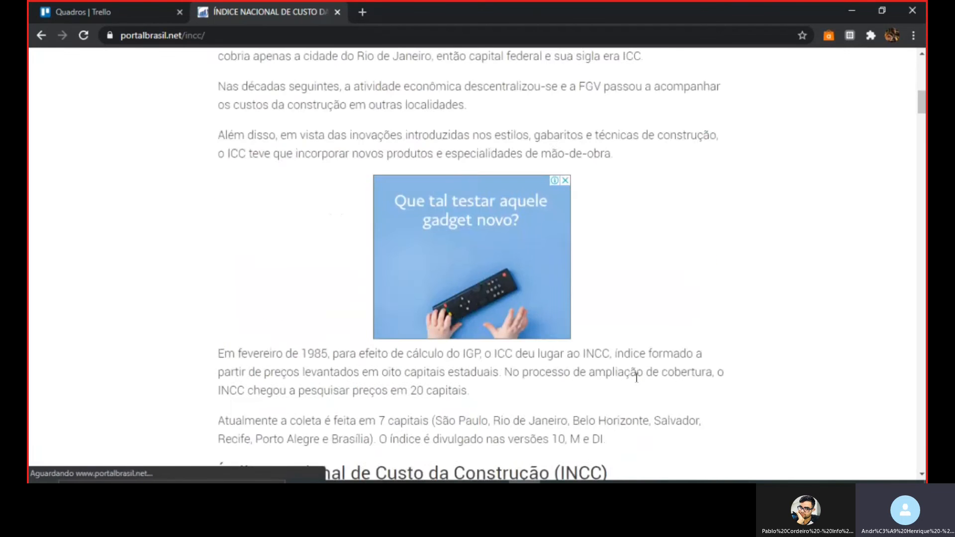
{"action": "scroll", "coordinate": [636, 377], "scroll_direction": "down", "scroll_amount": 8}
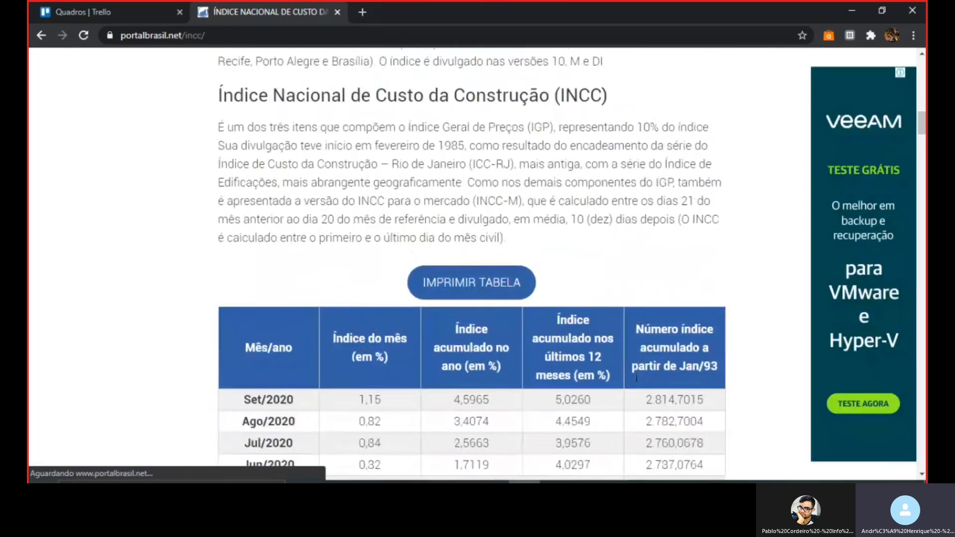
{"action": "scroll", "coordinate": [637, 383], "scroll_direction": "down", "scroll_amount": 3}
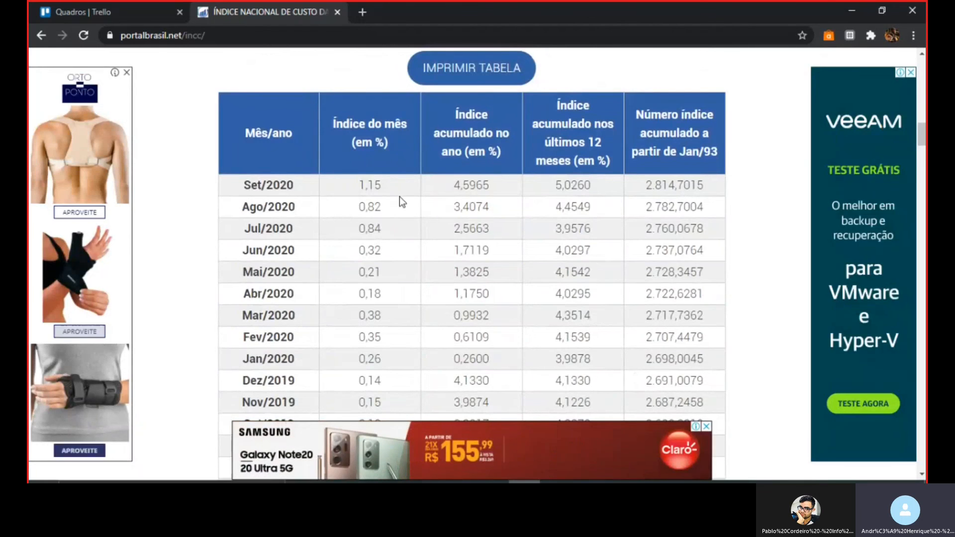
{"action": "scroll", "coordinate": [401, 204], "scroll_direction": "down", "scroll_amount": 4}
{"action": "scroll", "coordinate": [401, 202], "scroll_direction": "down", "scroll_amount": 10}
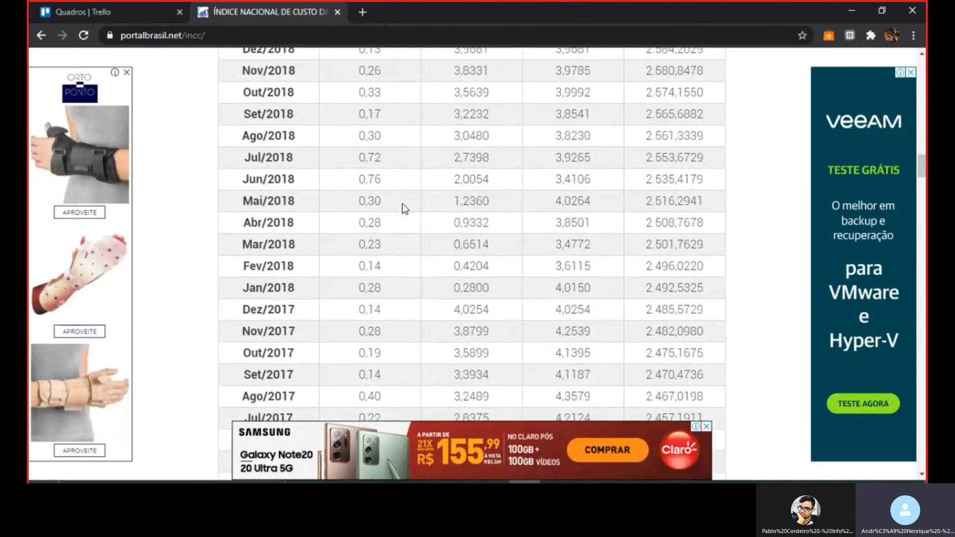
{"action": "scroll", "coordinate": [402, 205], "scroll_direction": "down", "scroll_amount": 3}
{"action": "scroll", "coordinate": [402, 204], "scroll_direction": "up", "scroll_amount": 6}
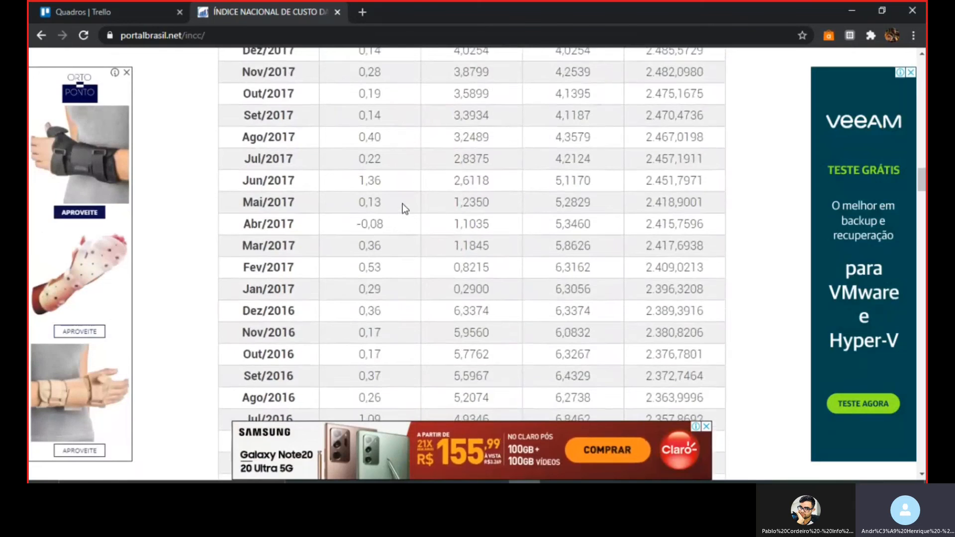
{"action": "scroll", "coordinate": [402, 204], "scroll_direction": "up", "scroll_amount": 14}
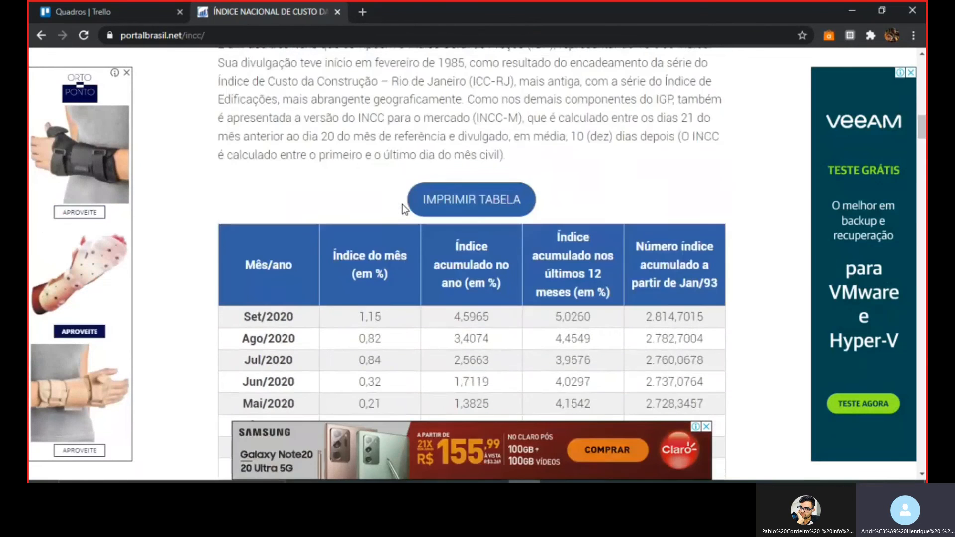
{"action": "scroll", "coordinate": [402, 205], "scroll_direction": "up", "scroll_amount": 10}
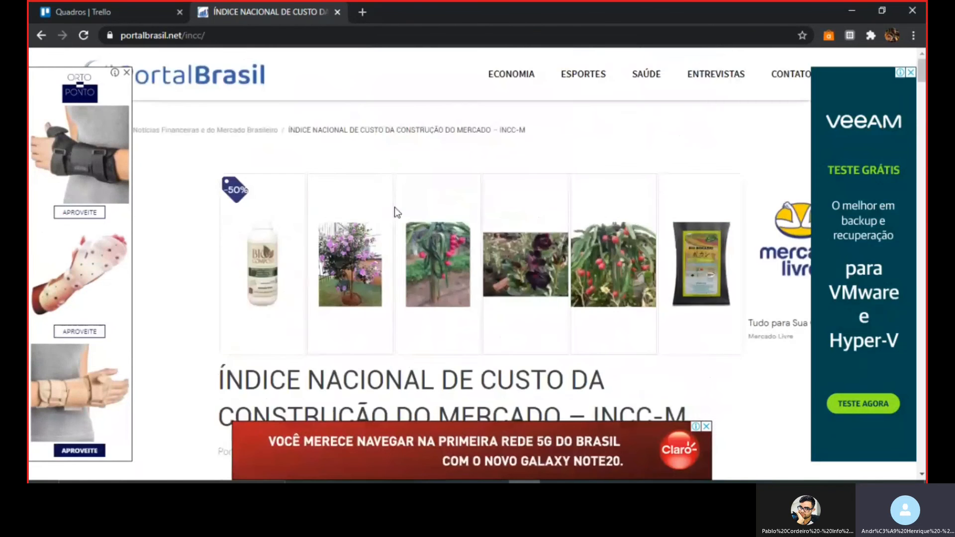
{"action": "left_click", "coordinate": [338, 12]}
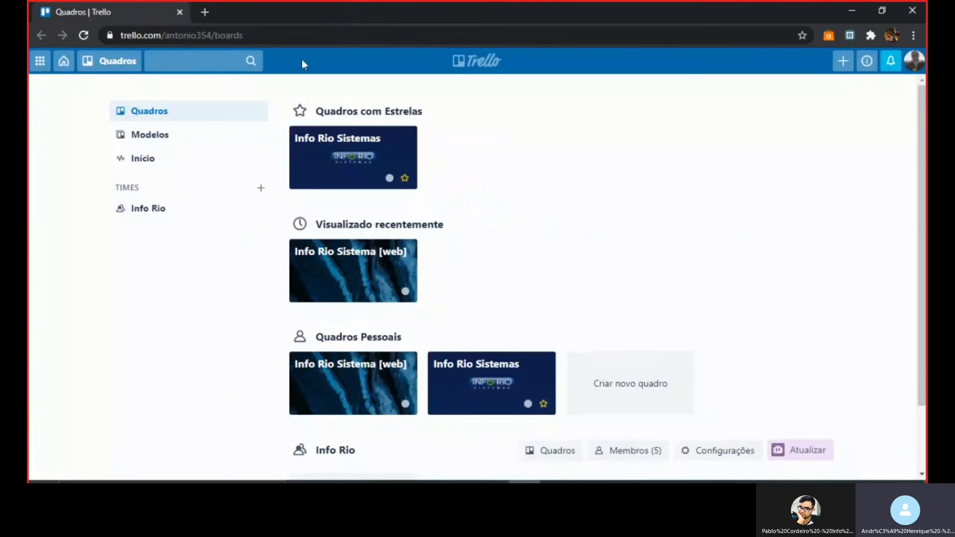
Step: Search the web for "Fator INCC" in a new browser tab
{"action": "left_click", "coordinate": [205, 13]}
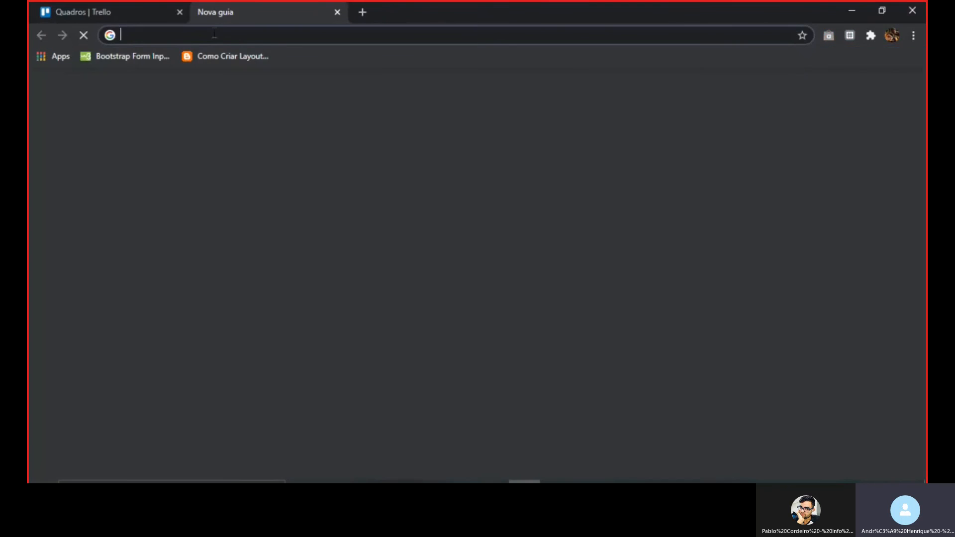
{"action": "type", "text": "FA"}
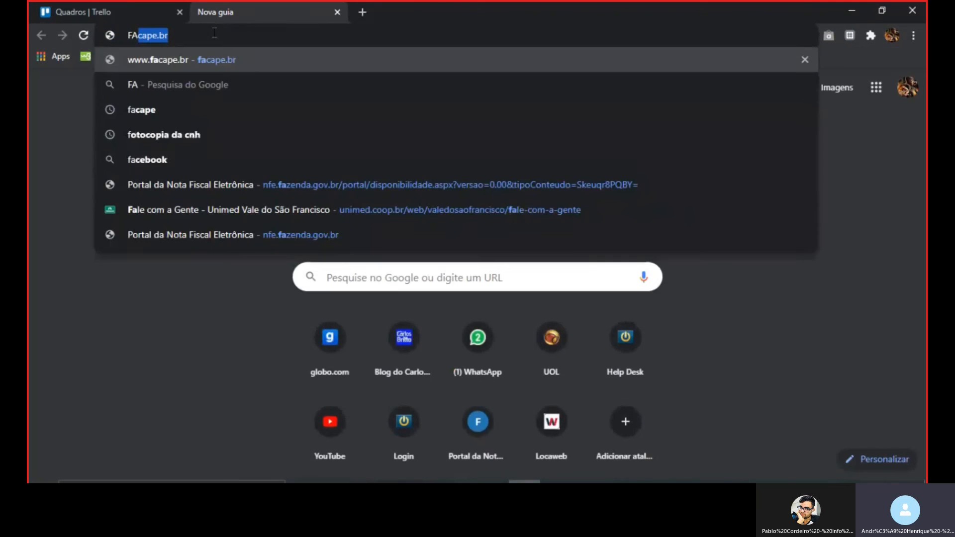
{"action": "key", "text": "BackSpace"}
{"action": "key", "text": "Caps_Lock"}
{"action": "key", "text": "BackSpace"}
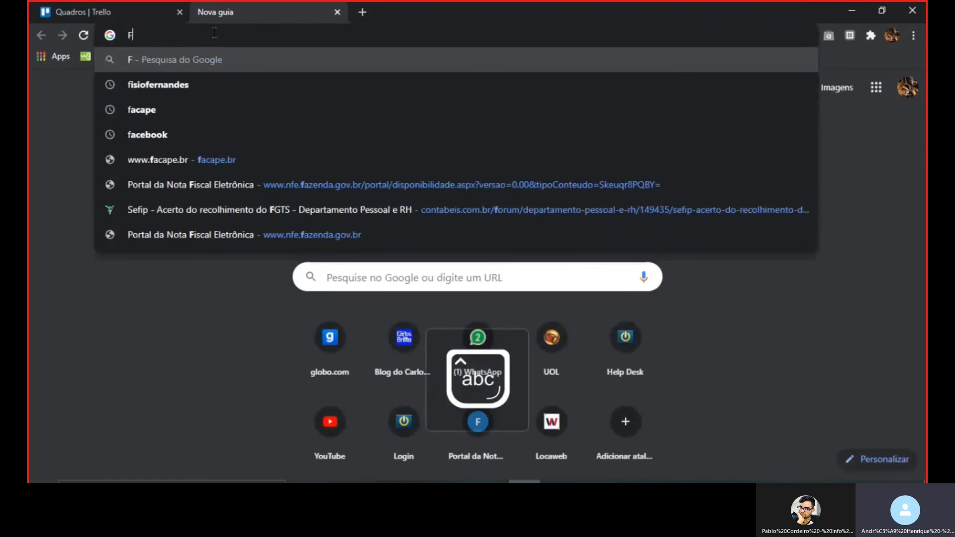
{"action": "type", "text": "fa"}
{"action": "key", "text": "BackSpace"}
{"action": "key", "text": "BackSpace"}
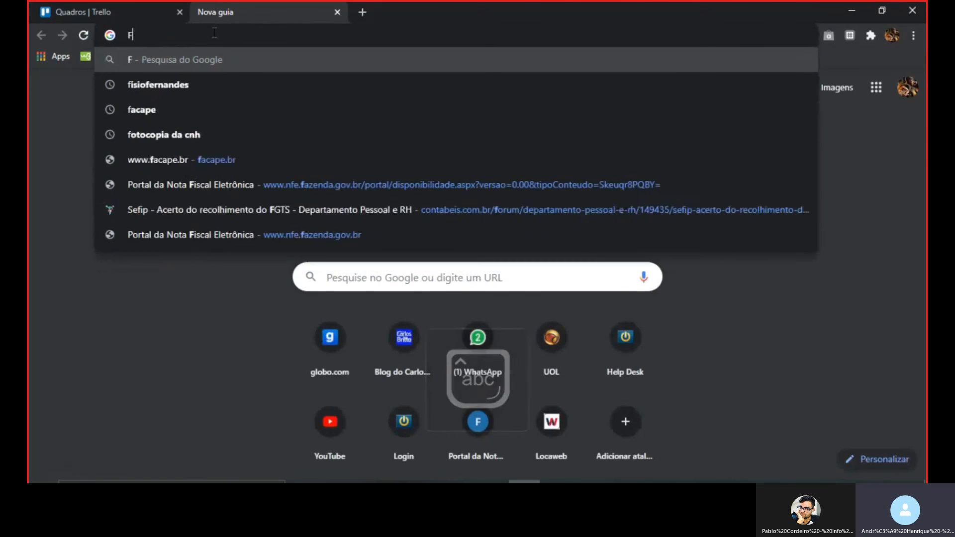
{"action": "type", "text": "ator"}
{"action": "key", "text": "Caps_Lock"}
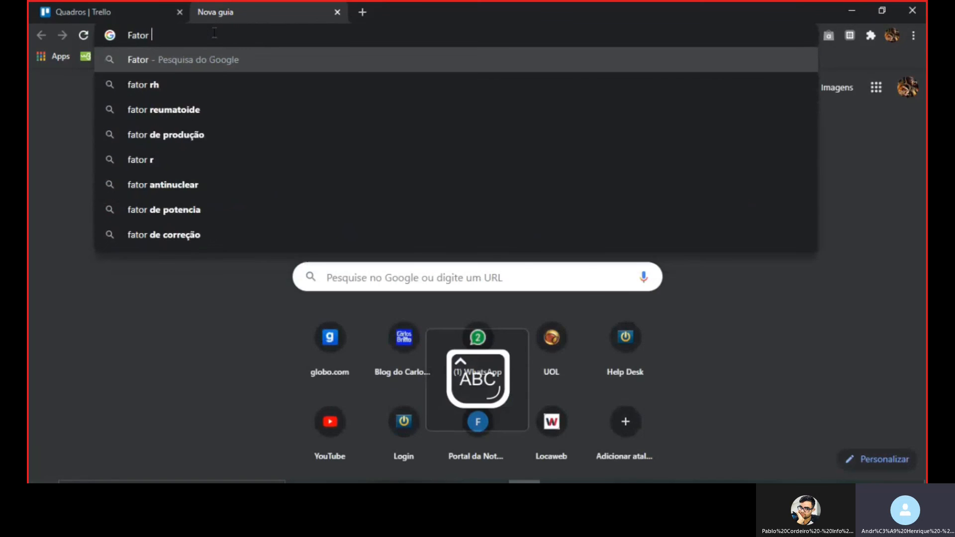
{"action": "type", "text": "INSS"}
{"action": "key", "text": "BackSpace"}
{"action": "key", "text": "BackSpace"}
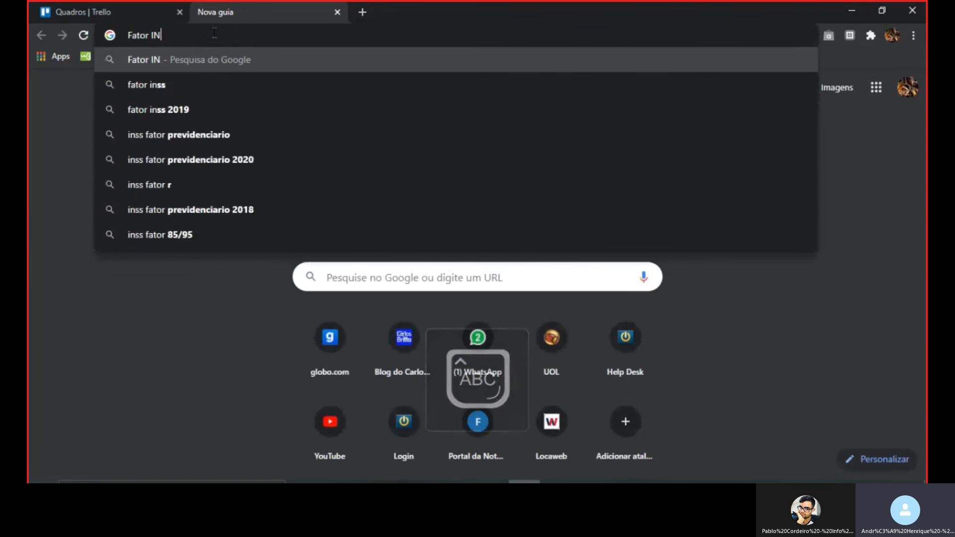
{"action": "type", "text": "CC"}
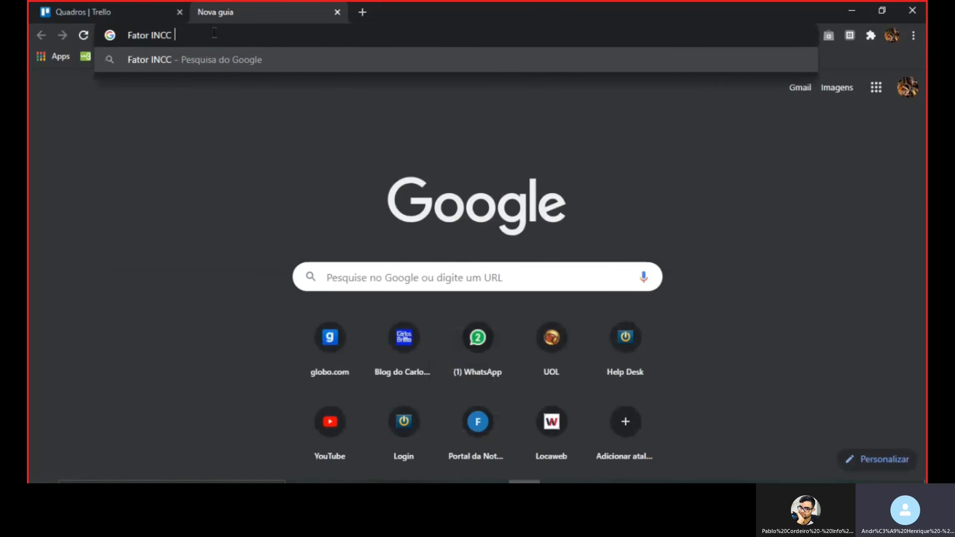
{"action": "key", "text": "Return"}
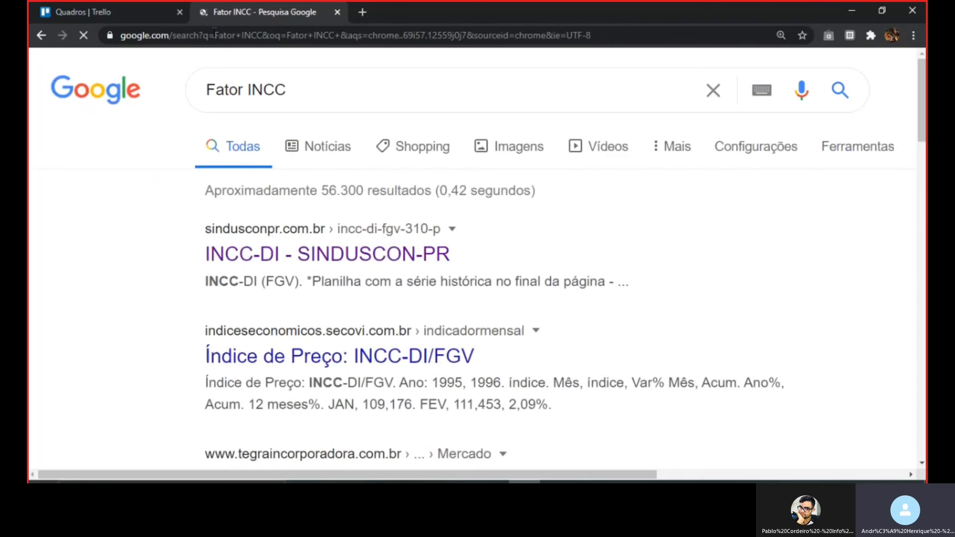
Step: Open the INCC-DI - SINDUSCON-PR search result in a separate tab and switch to it
{"action": "scroll", "coordinate": [470, 232], "scroll_direction": "down", "scroll_amount": 1}
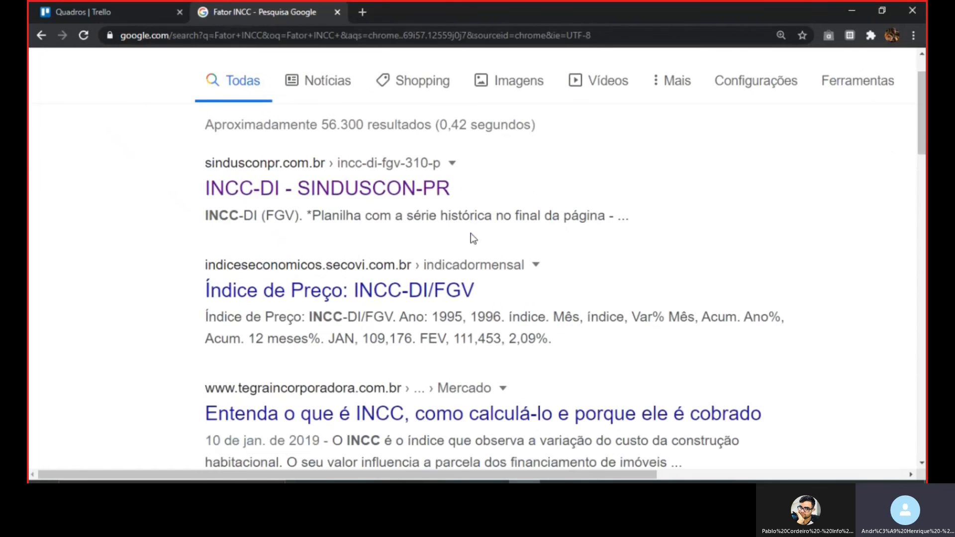
{"action": "middle_click", "coordinate": [354, 194]}
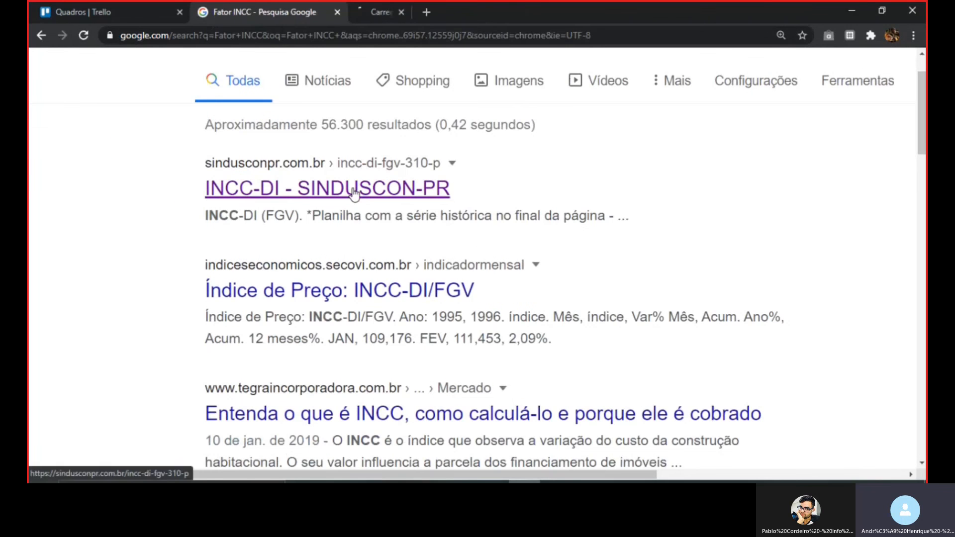
{"action": "left_click", "coordinate": [383, 11]}
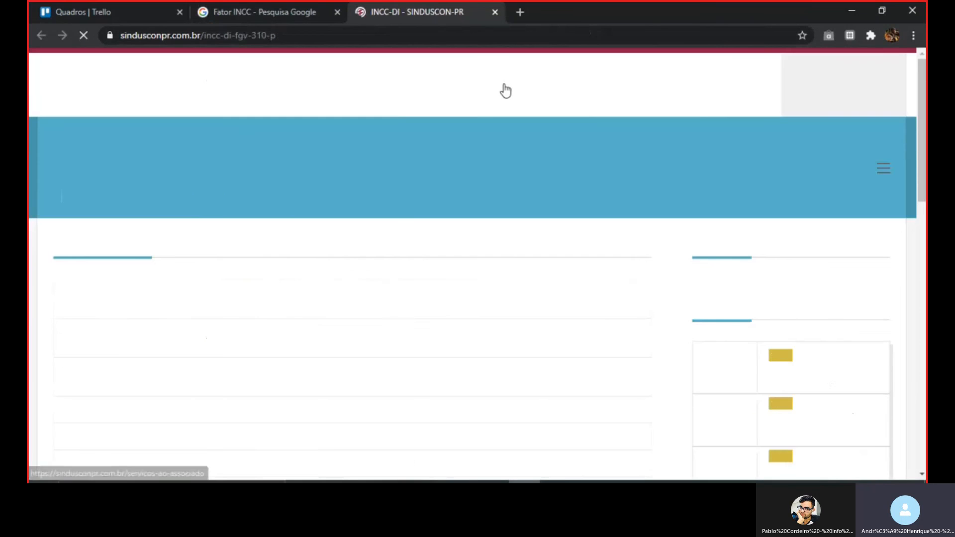
Step: Examine the INCC-DI (FGV) table of monthly indices and percentages, along with the download section beneath it
{"action": "scroll", "coordinate": [476, 167], "scroll_direction": "down", "scroll_amount": 1}
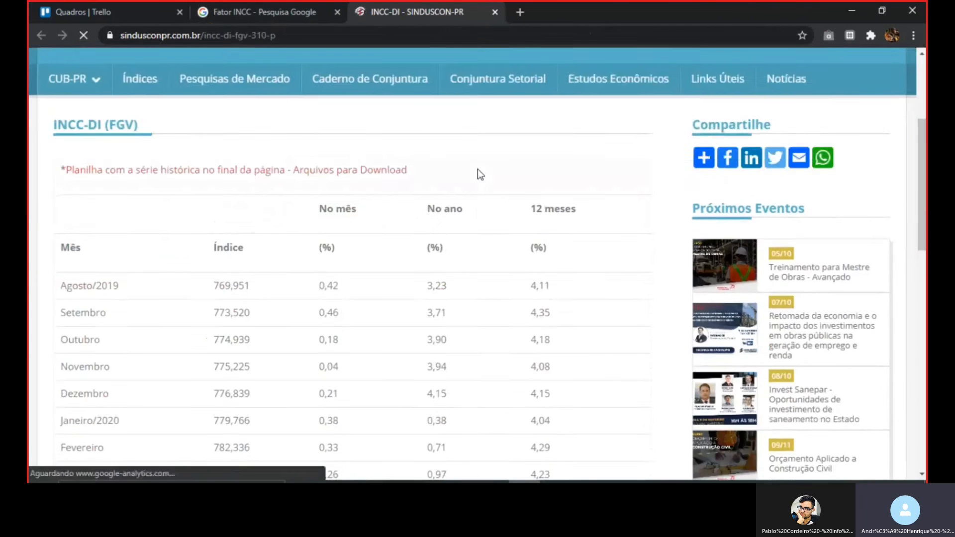
{"action": "scroll", "coordinate": [477, 169], "scroll_direction": "down", "scroll_amount": 1}
{"action": "scroll", "coordinate": [481, 173], "scroll_direction": "down", "scroll_amount": 5}
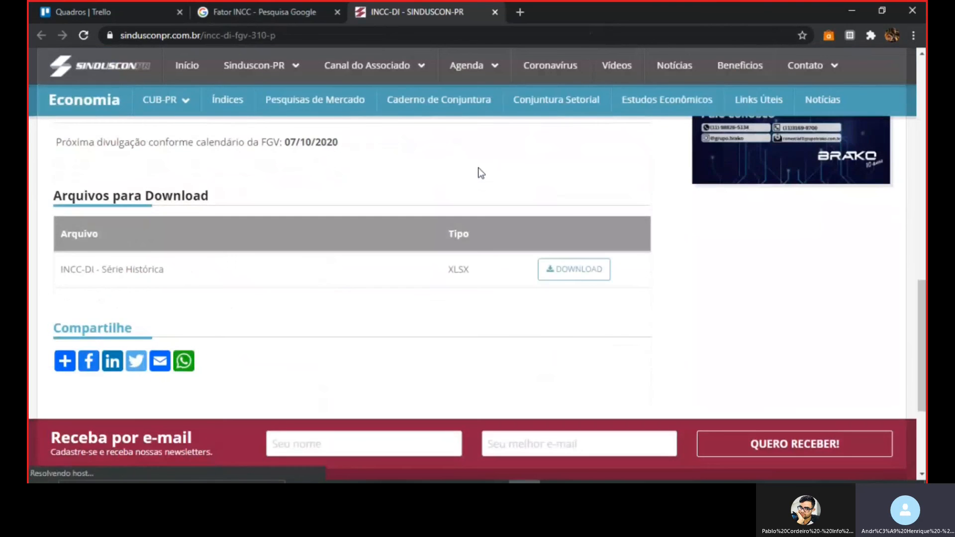
{"action": "scroll", "coordinate": [480, 172], "scroll_direction": "up", "scroll_amount": 3}
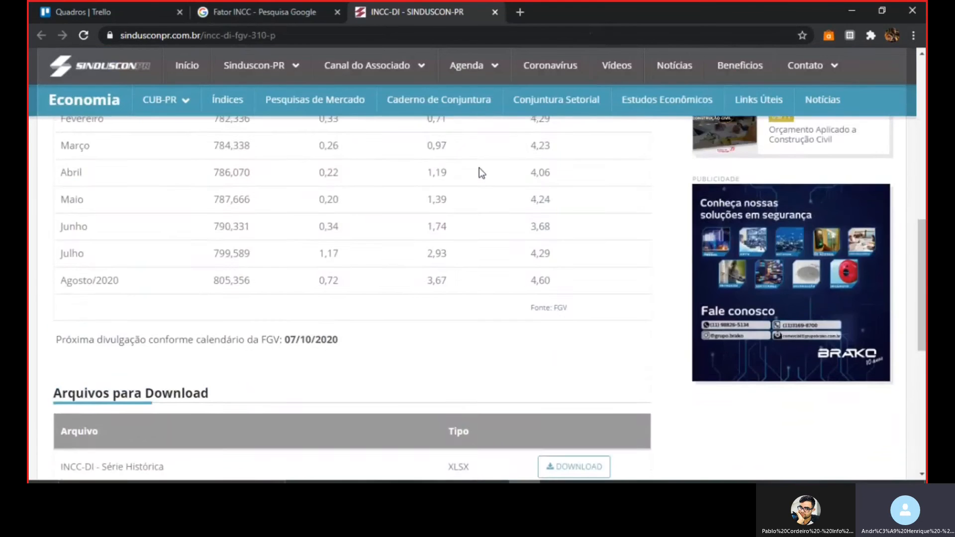
{"action": "scroll", "coordinate": [480, 173], "scroll_direction": "up", "scroll_amount": 3}
{"action": "scroll", "coordinate": [480, 172], "scroll_direction": "up", "scroll_amount": 4}
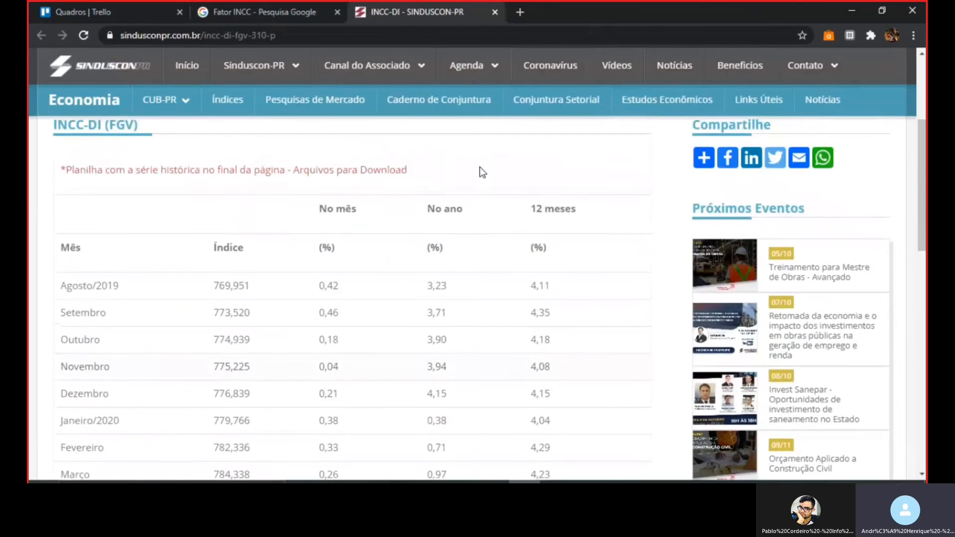
{"action": "scroll", "coordinate": [480, 169], "scroll_direction": "down", "scroll_amount": 5}
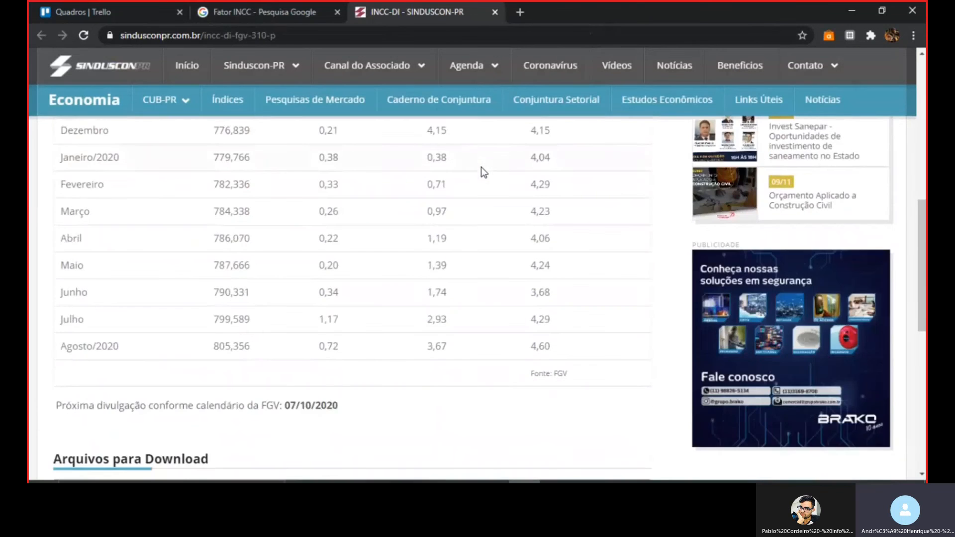
{"action": "scroll", "coordinate": [481, 171], "scroll_direction": "up", "scroll_amount": 5}
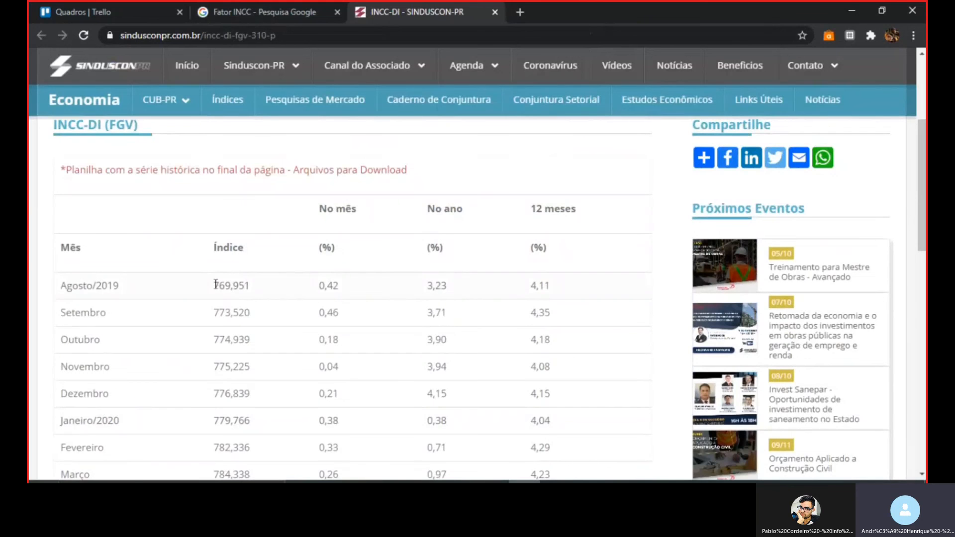
Step: Highlight the Agosto/2019 index value and the Agosto/2020 index value in the INCC-DI table
{"action": "left_click_drag", "start_coordinate": [216, 284], "coordinate": [252, 288]}
{"action": "scroll", "coordinate": [250, 309], "scroll_direction": "down", "scroll_amount": 1}
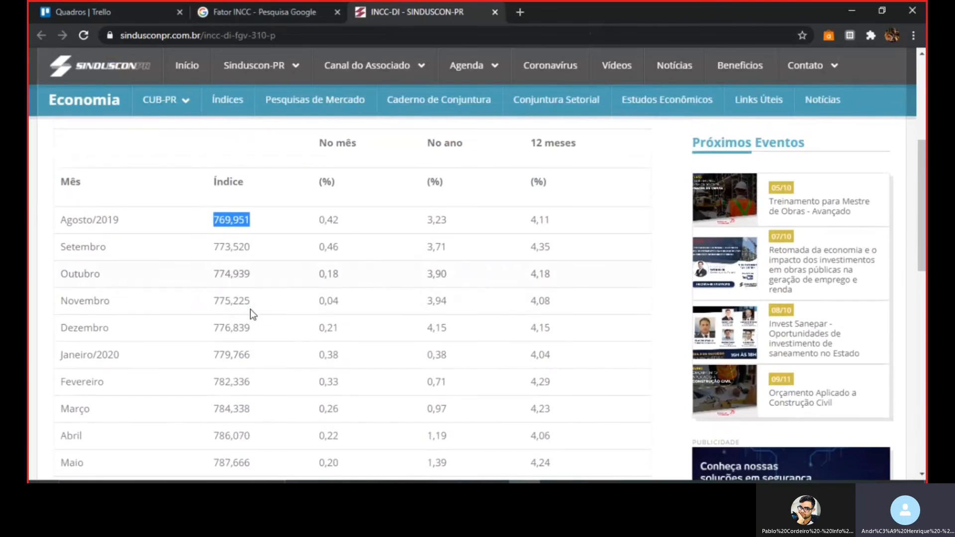
{"action": "scroll", "coordinate": [251, 309], "scroll_direction": "down", "scroll_amount": 2}
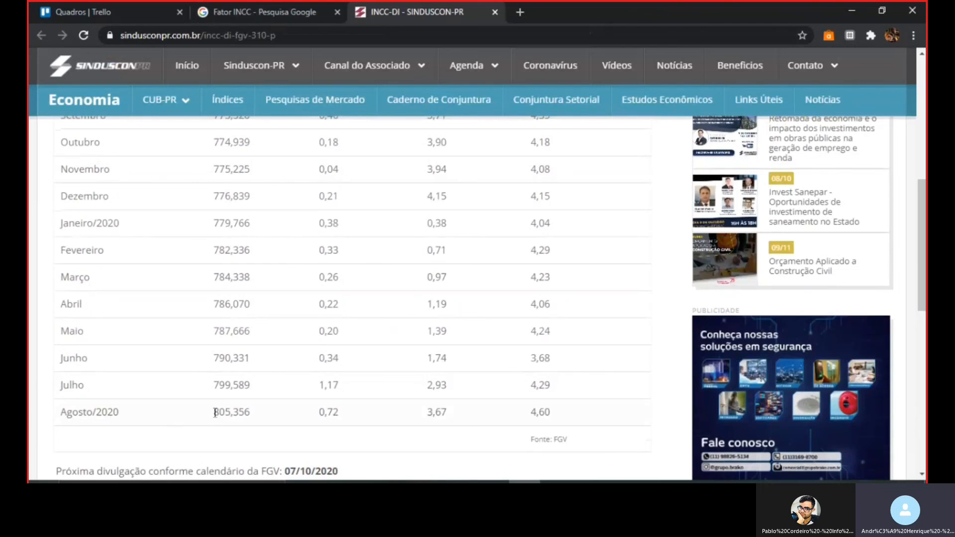
{"action": "left_click_drag", "start_coordinate": [213, 414], "coordinate": [242, 412]}
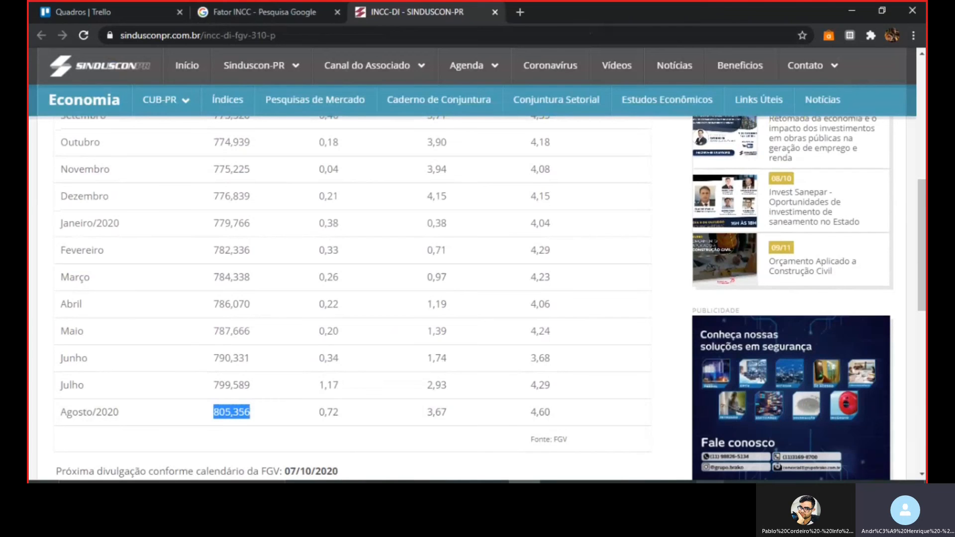
Step: Switch to the Valor dos Índices window of Imobiliario and select Índice Nacional de Custo da Construção (INCC) as the index
{"action": "left_click", "coordinate": [710, 482]}
{"action": "left_click", "coordinate": [803, 455]}
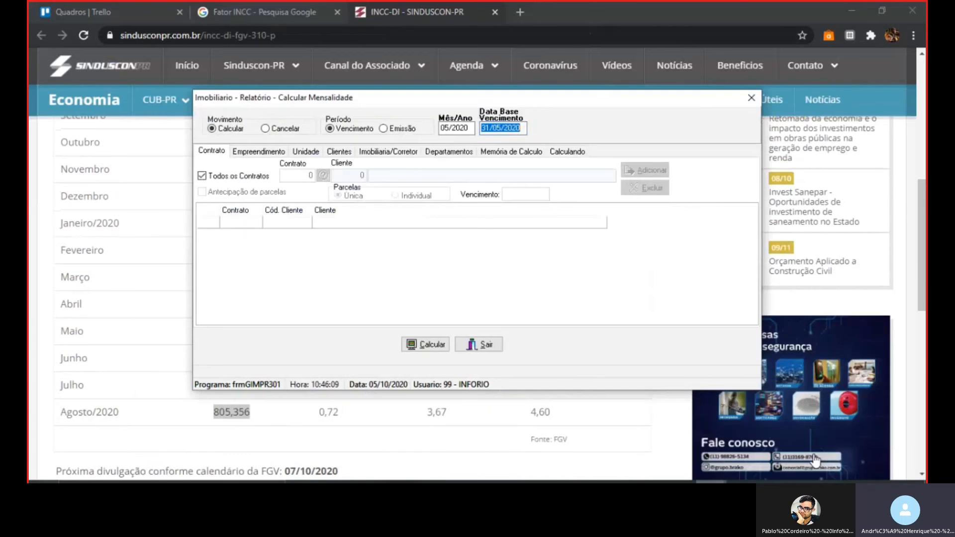
{"action": "left_click", "coordinate": [710, 481]}
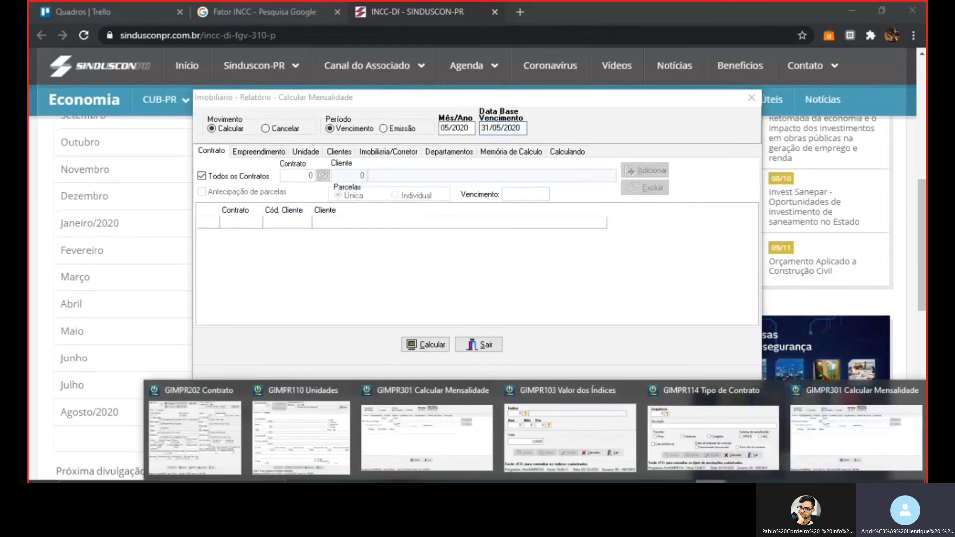
{"action": "left_click", "coordinate": [570, 438]}
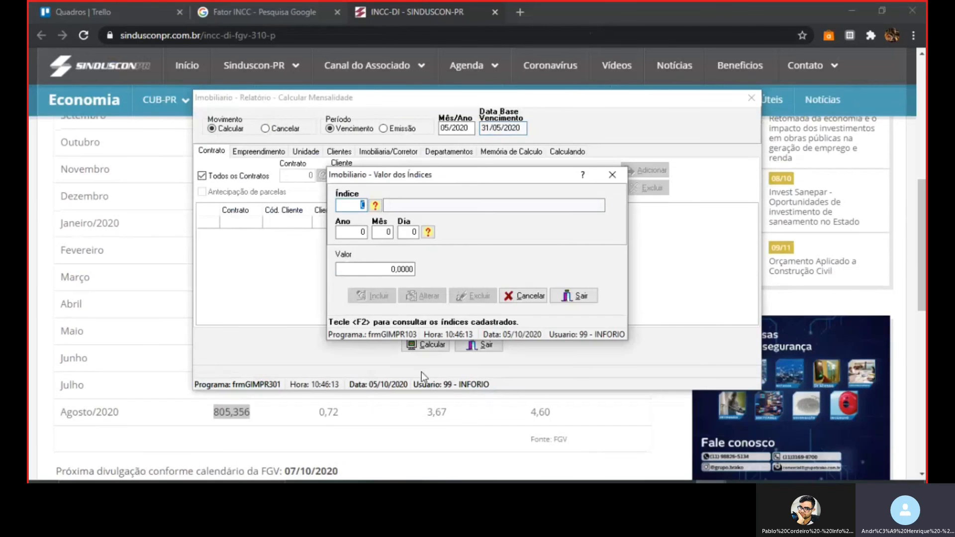
{"action": "left_click", "coordinate": [375, 205]}
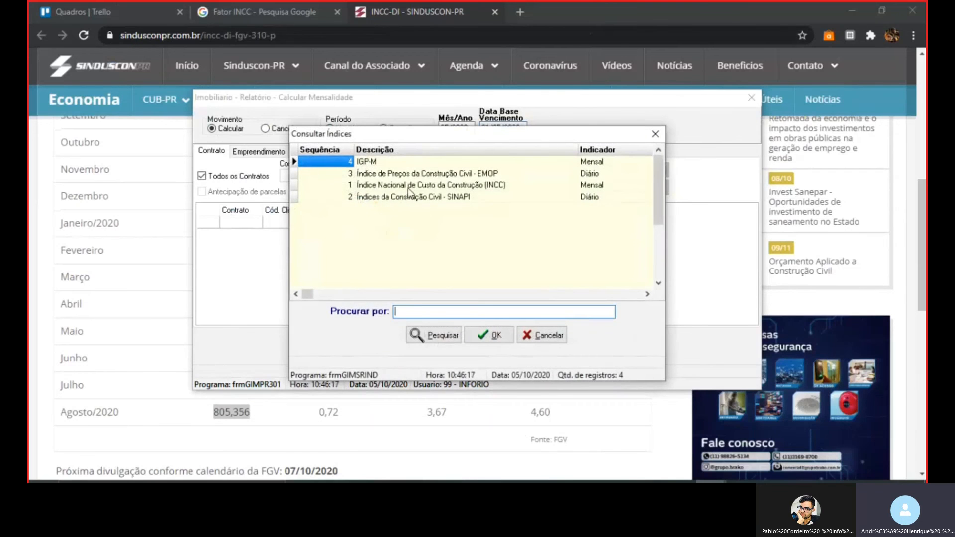
{"action": "double_click", "coordinate": [410, 185]}
{"action": "key", "text": "Return"}
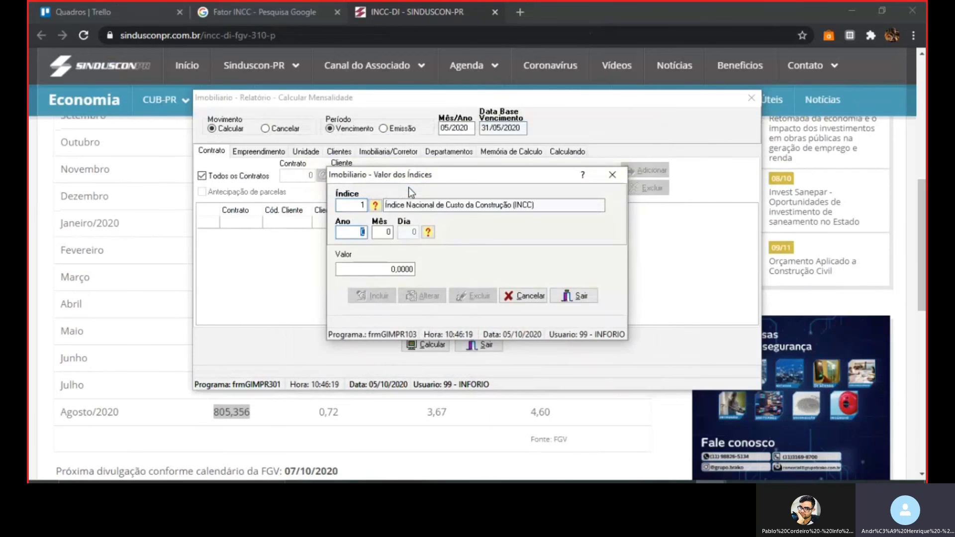
Step: Include an INCC index value of 805,356 for year 2020, month 8
{"action": "type", "text": "2020"}
{"action": "key", "text": "Return"}
{"action": "key", "text": "Return"}
{"action": "type", "text": "805,356"}
{"action": "key", "text": "Return"}
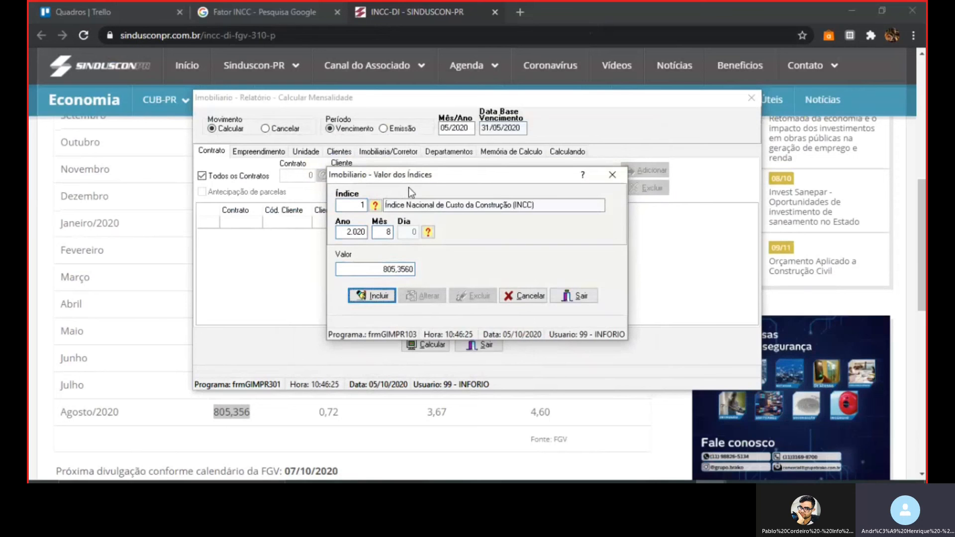
{"action": "key", "text": "Return"}
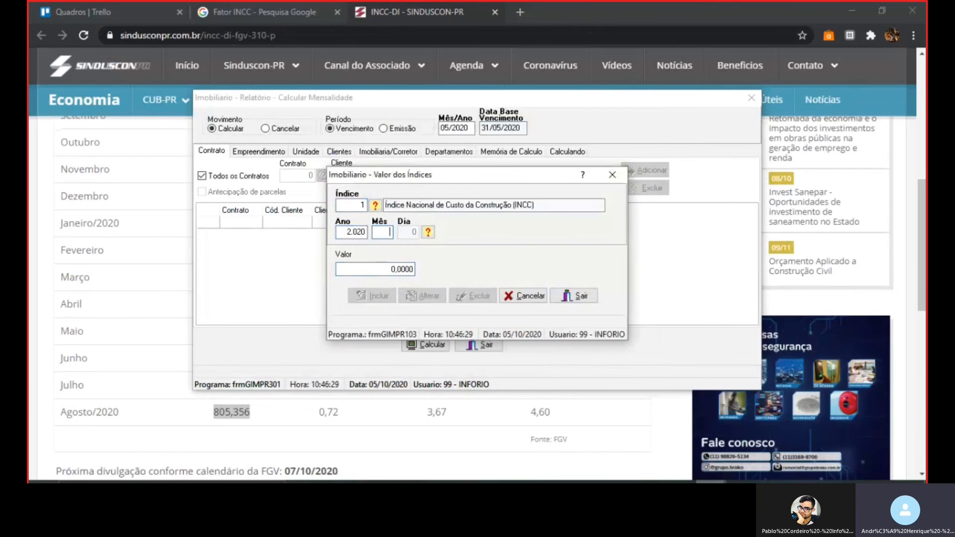
Step: Switch to Monitor, open the Imobiliario Empreendimento registration and load the Residencial Parque Capibaribe record
{"action": "left_click", "coordinate": [711, 482]}
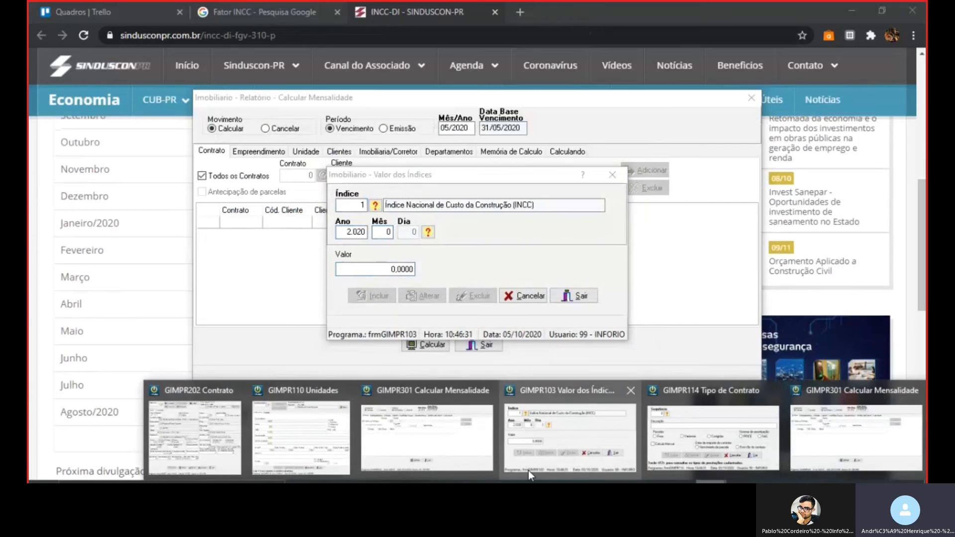
{"action": "mouse_move", "coordinate": [528, 470]}
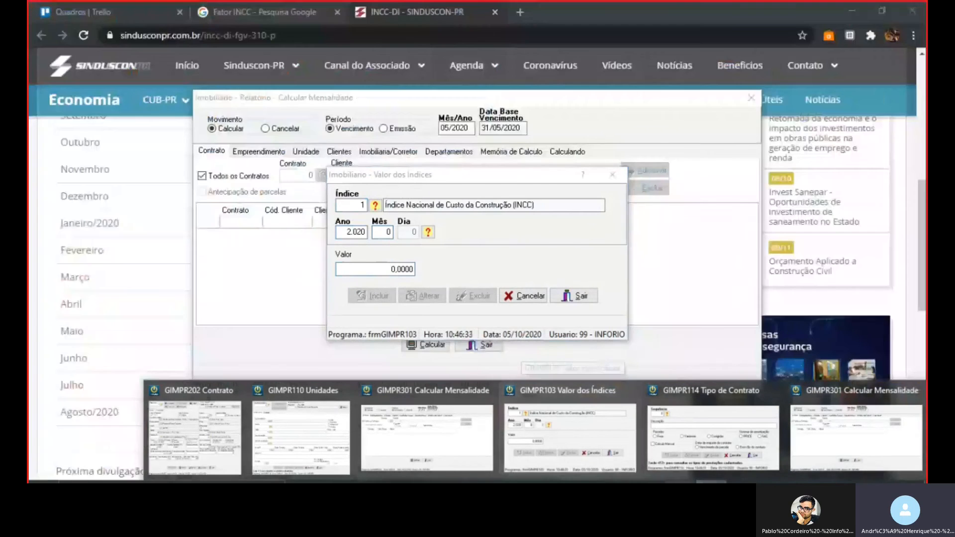
{"action": "left_click", "coordinate": [680, 482]}
{"action": "left_click", "coordinate": [50, 24]}
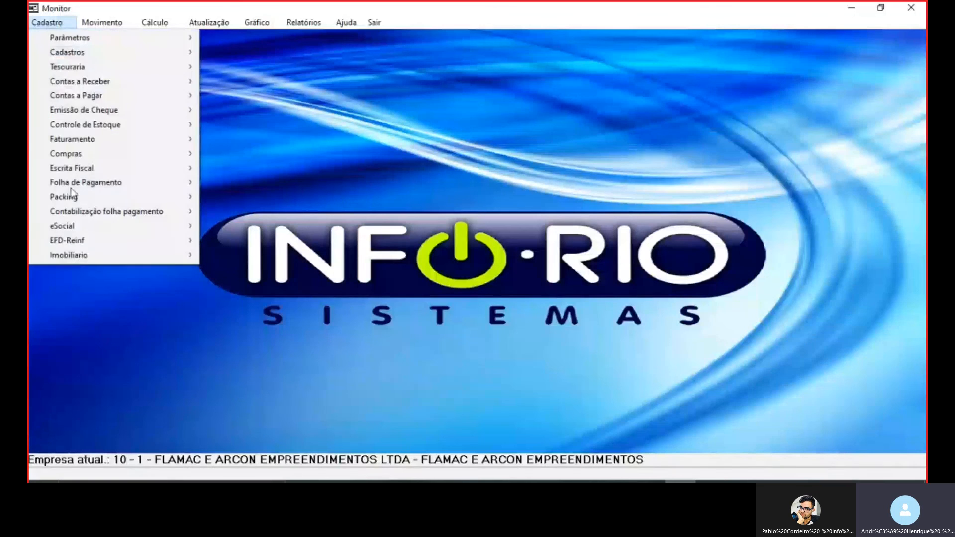
{"action": "mouse_move", "coordinate": [92, 256]}
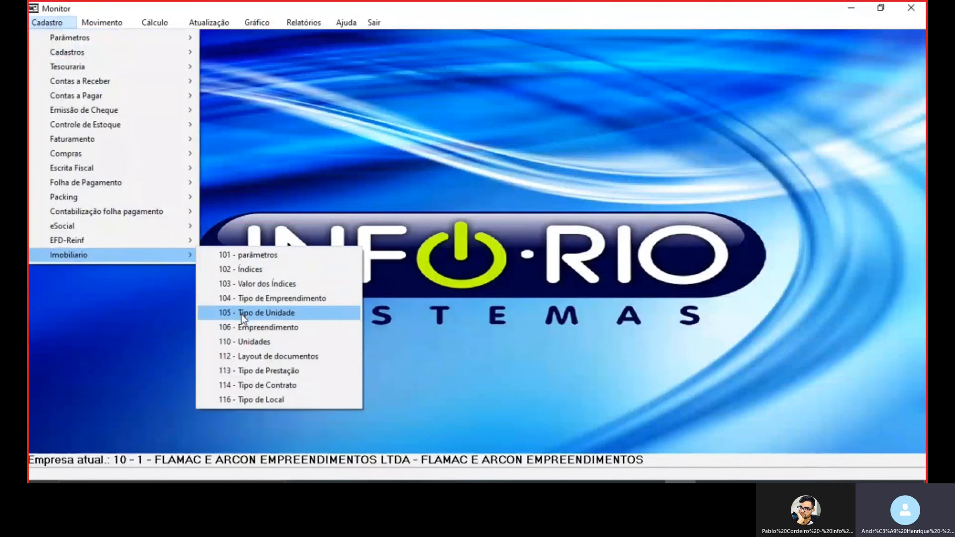
{"action": "left_click", "coordinate": [258, 325]}
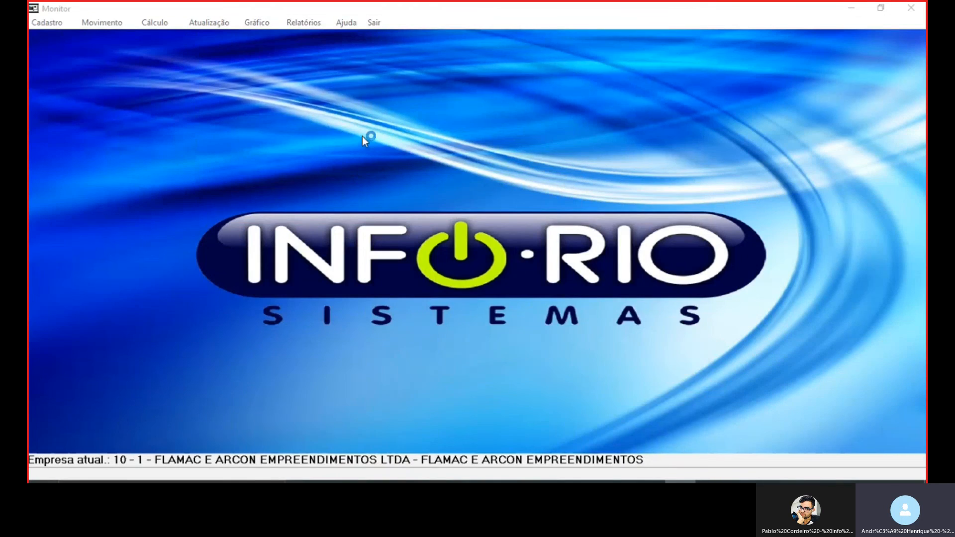
{"action": "type", "text": "1"}
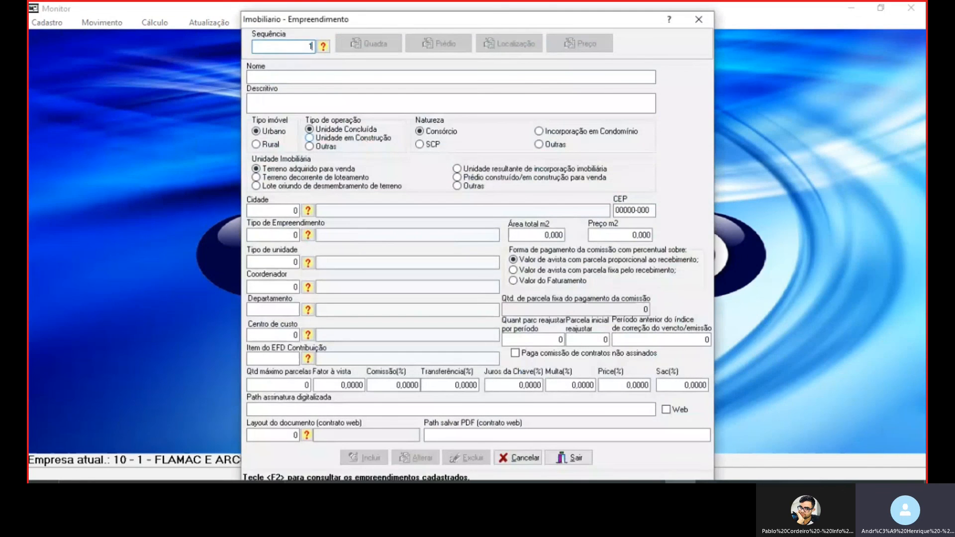
{"action": "key", "text": "Return"}
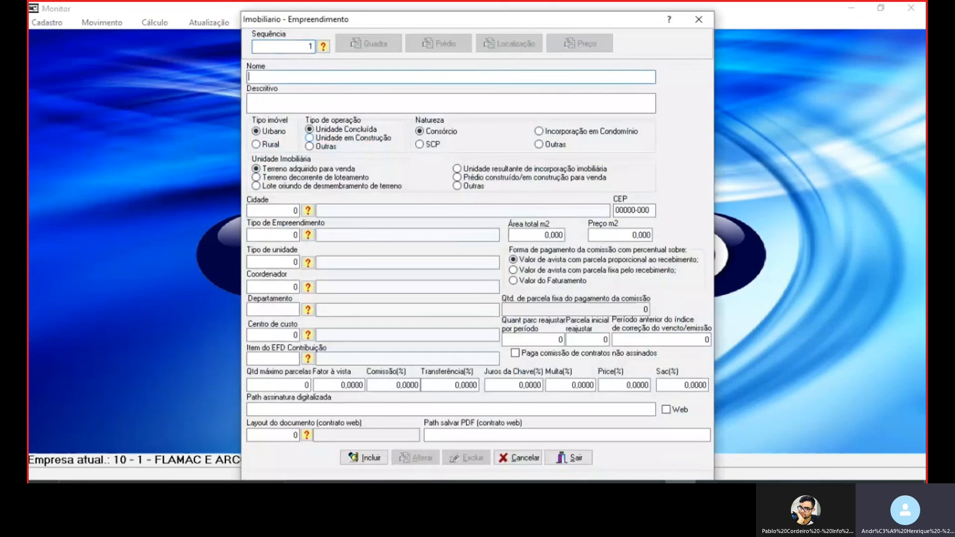
{"action": "left_click", "coordinate": [323, 46]}
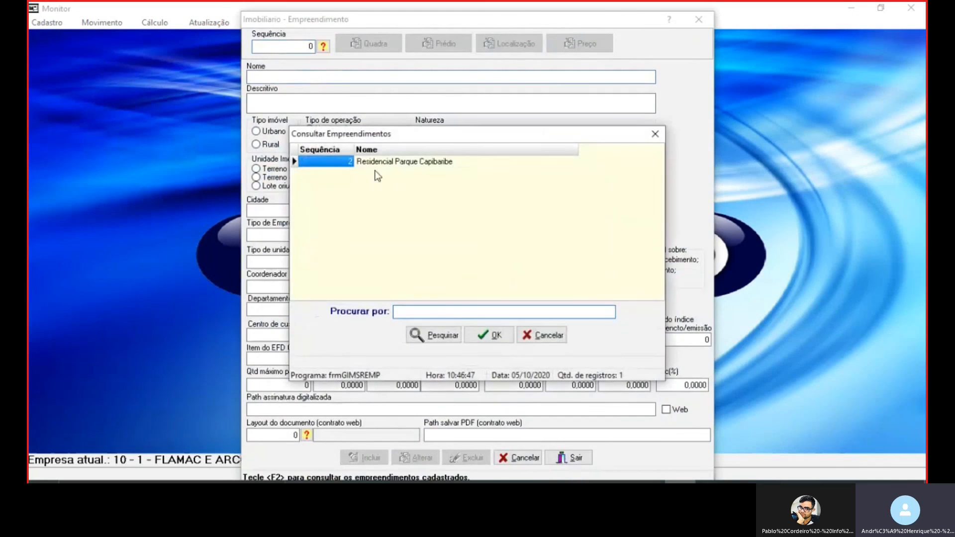
{"action": "double_click", "coordinate": [376, 162]}
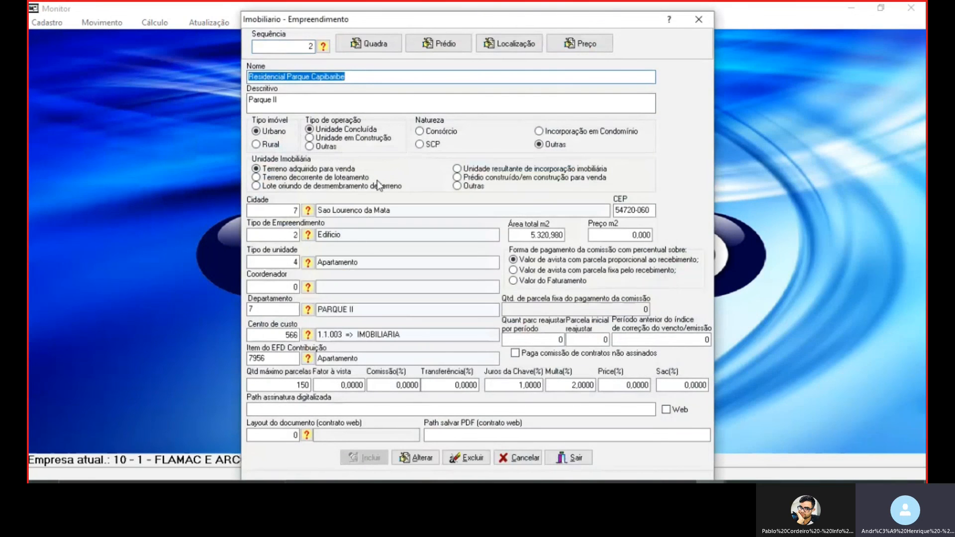
Step: Set the Período anterior do índice de correção do vencto/emissão to 1 for the development and save the change
{"action": "left_click", "coordinate": [563, 341]}
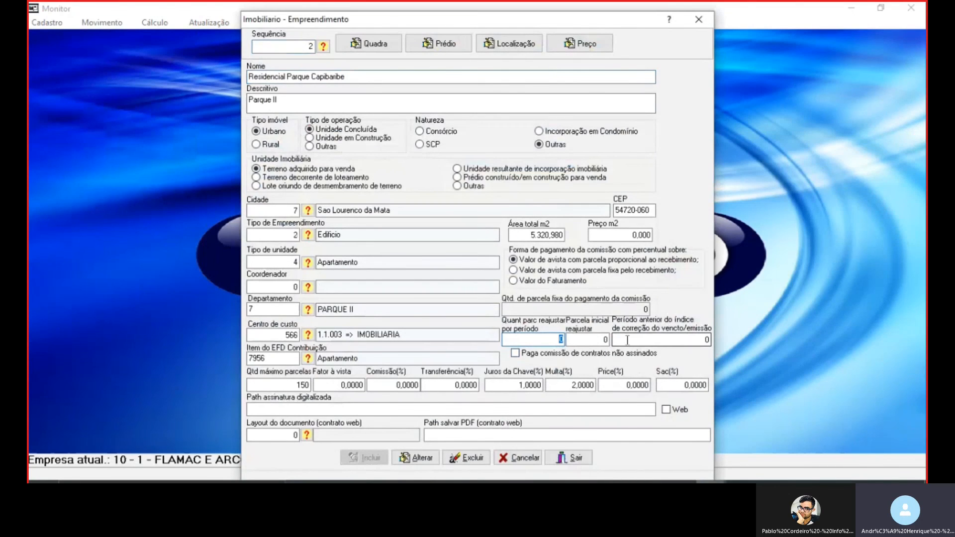
{"action": "left_click", "coordinate": [643, 342]}
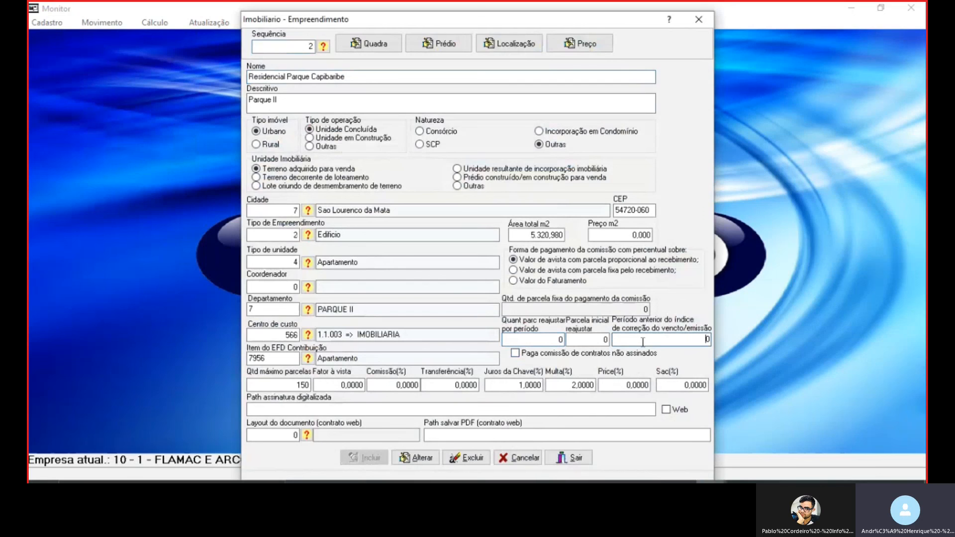
{"action": "double_click", "coordinate": [643, 342]}
{"action": "type", "text": "1"}
{"action": "left_click", "coordinate": [429, 456]}
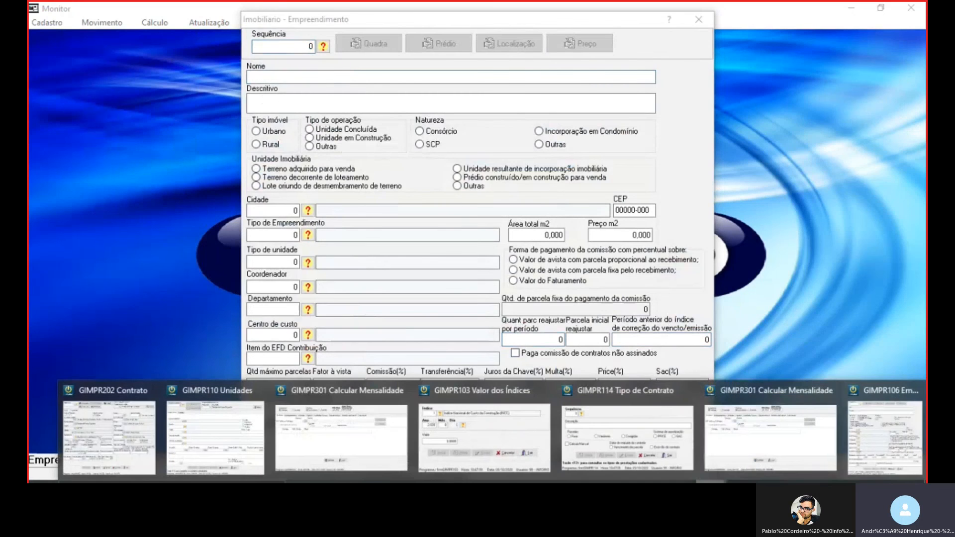
Step: Switch to the Calcular Mensalidade window and set the Mês/Ano to 10/2020
{"action": "left_click", "coordinate": [746, 469]}
{"action": "left_click", "coordinate": [444, 129]}
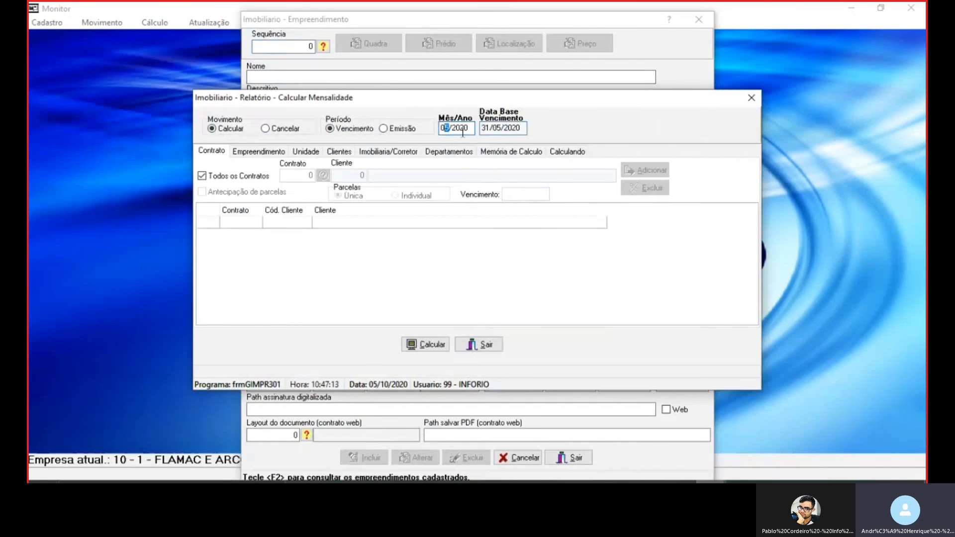
{"action": "key", "text": "Left"}
{"action": "type", "text": "10"}
{"action": "key", "text": "Tab"}
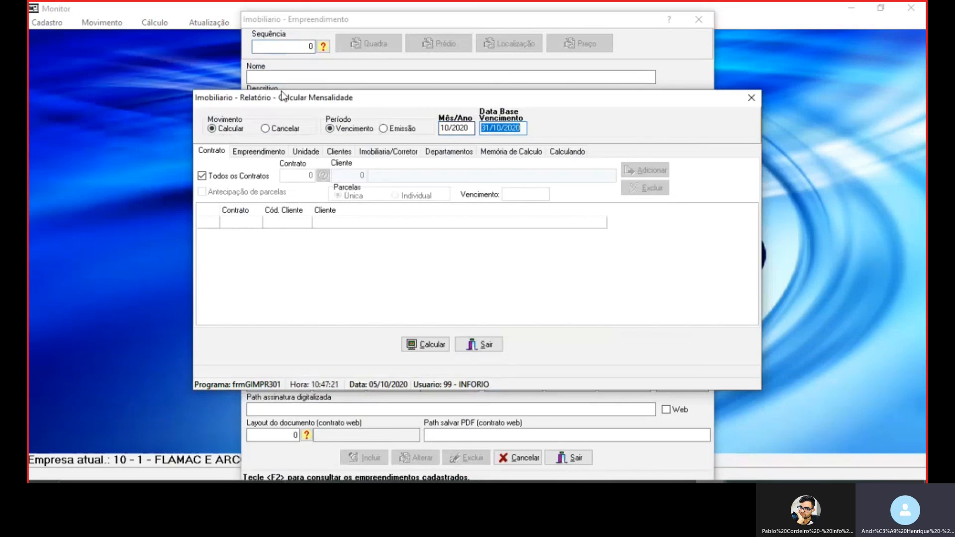
Step: Turn off Todos os Contratos and add contract 12 to the list of contracts to calculate
{"action": "left_click", "coordinate": [211, 177]}
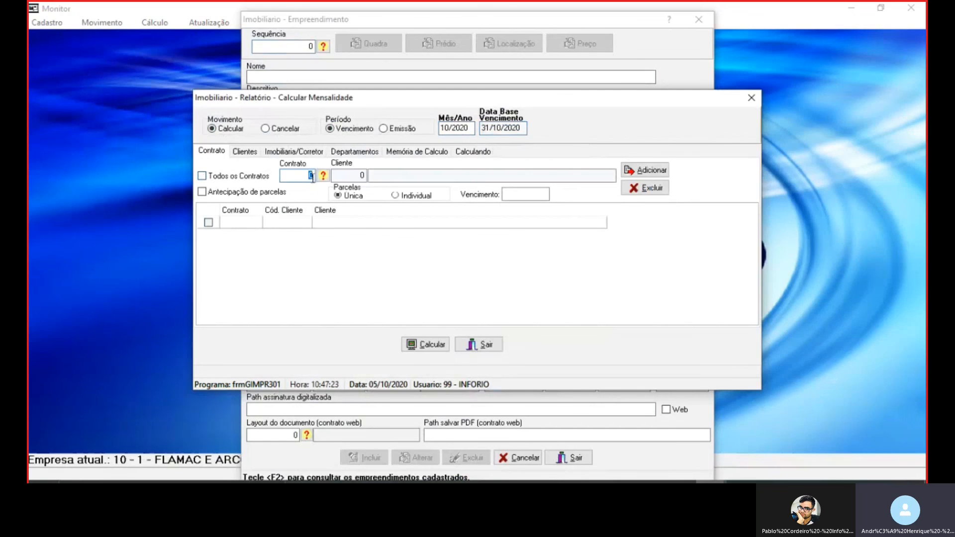
{"action": "type", "text": "12"}
{"action": "key", "text": "Tab"}
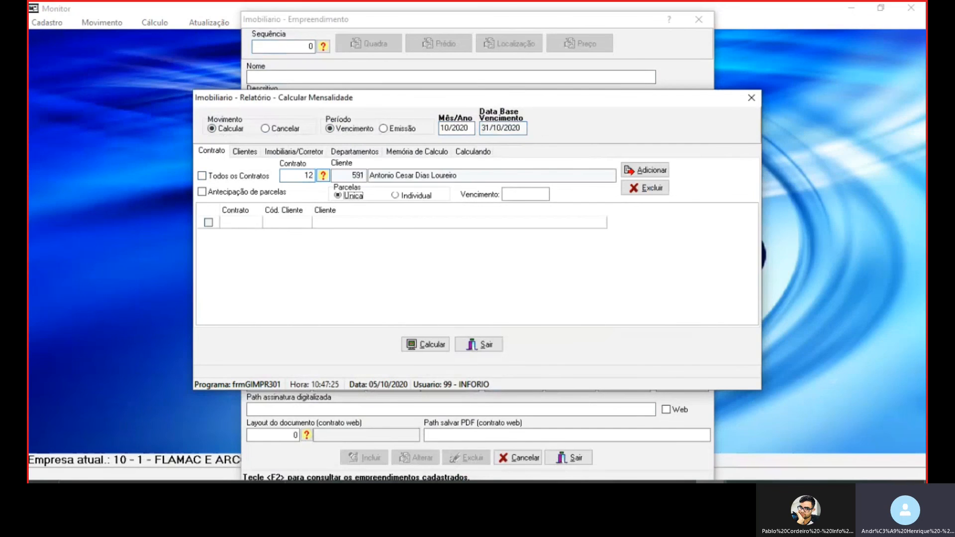
{"action": "left_click", "coordinate": [647, 171]}
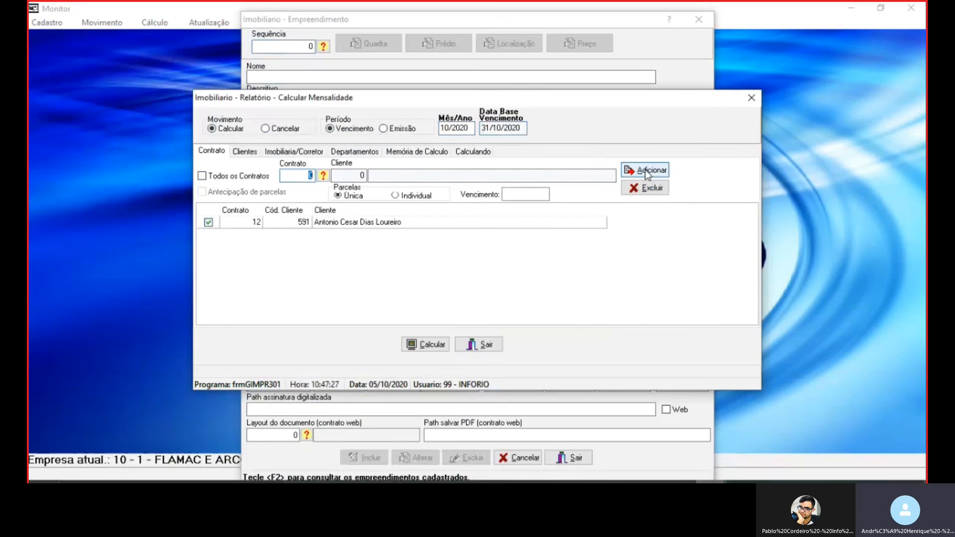
Step: Try to calculate the 10/2020 installment for the listed contract and dismiss the resulting dialogs
{"action": "left_click", "coordinate": [425, 346]}
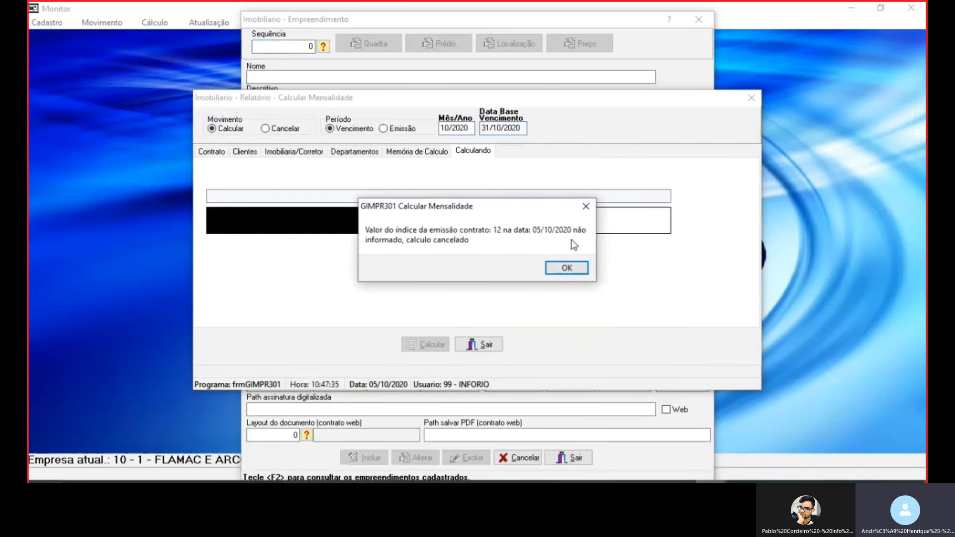
{"action": "left_click", "coordinate": [562, 268]}
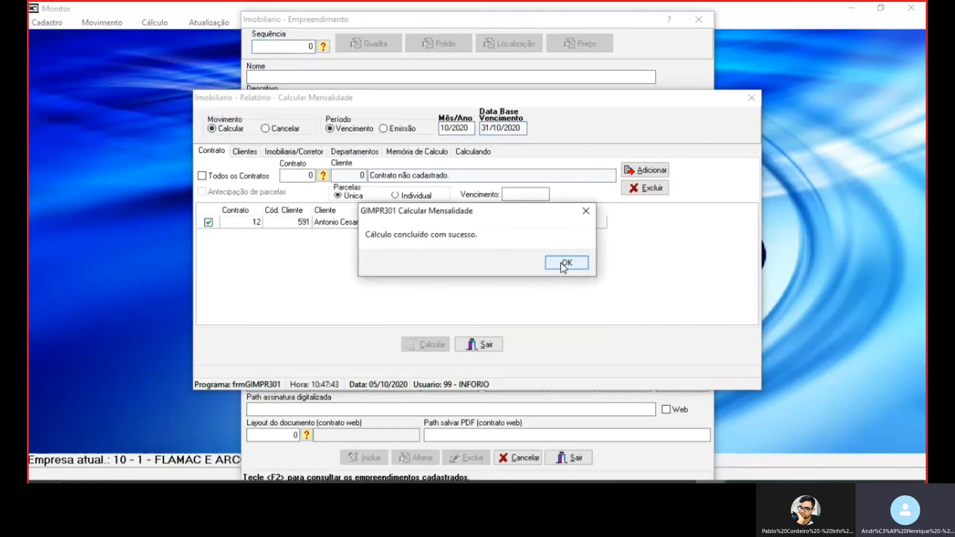
{"action": "left_click", "coordinate": [561, 267]}
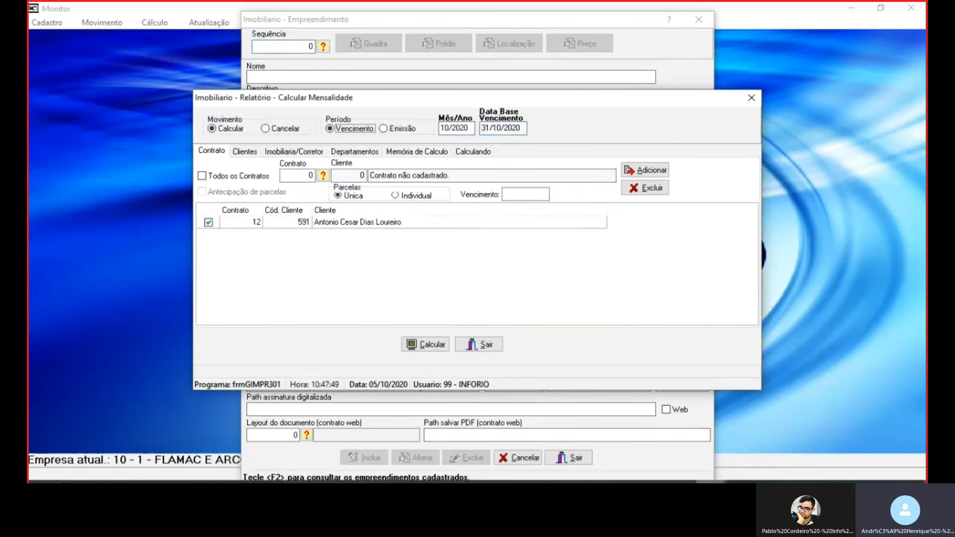
Step: In Valor dos Índices, include an INCC value for month 9 of 2020, using the 805,356 index from the INCC-DI web table
{"action": "left_click", "coordinate": [709, 481]}
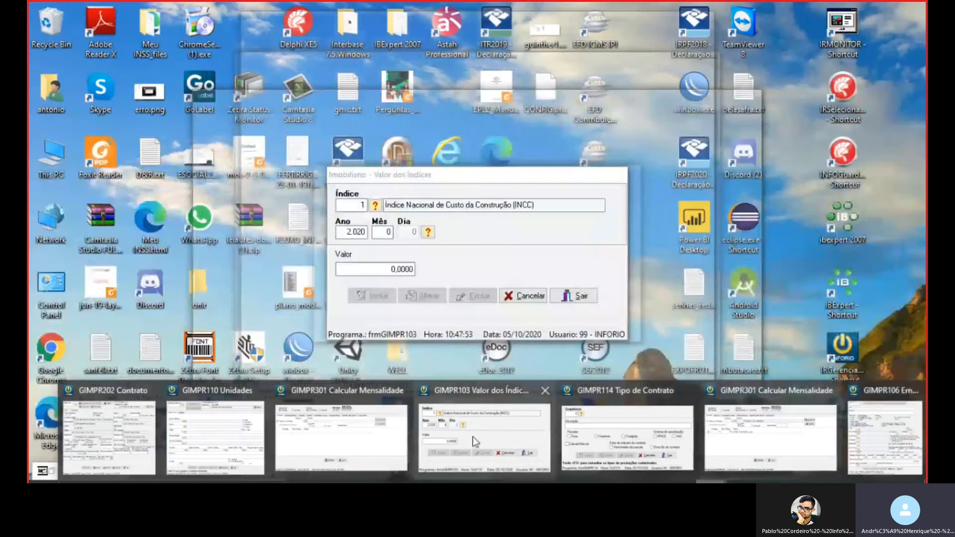
{"action": "left_click", "coordinate": [472, 437]}
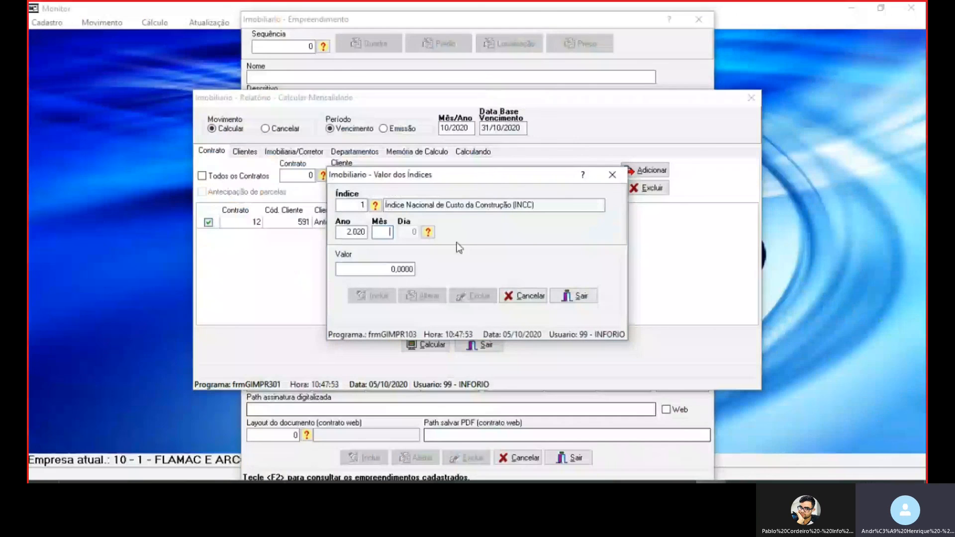
{"action": "type", "text": "9"}
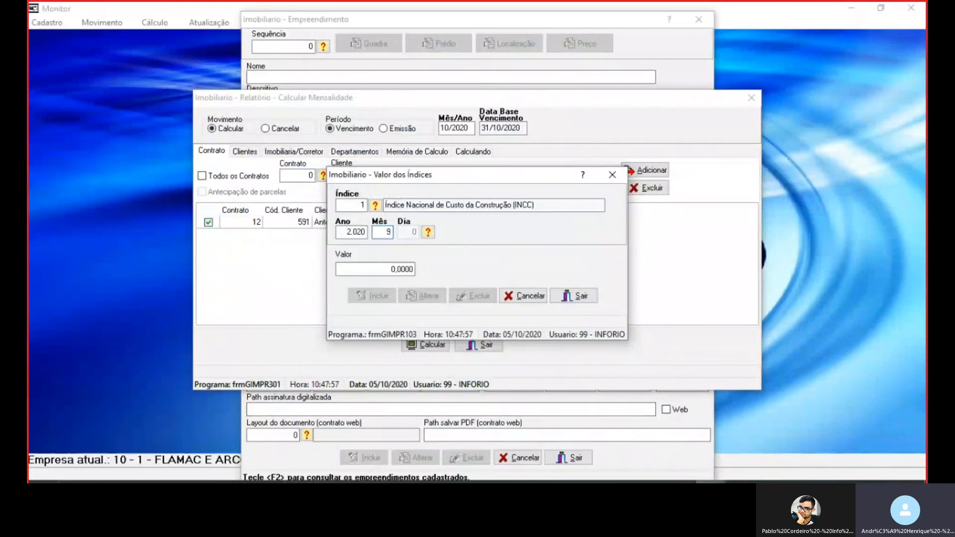
{"action": "key", "text": "Return"}
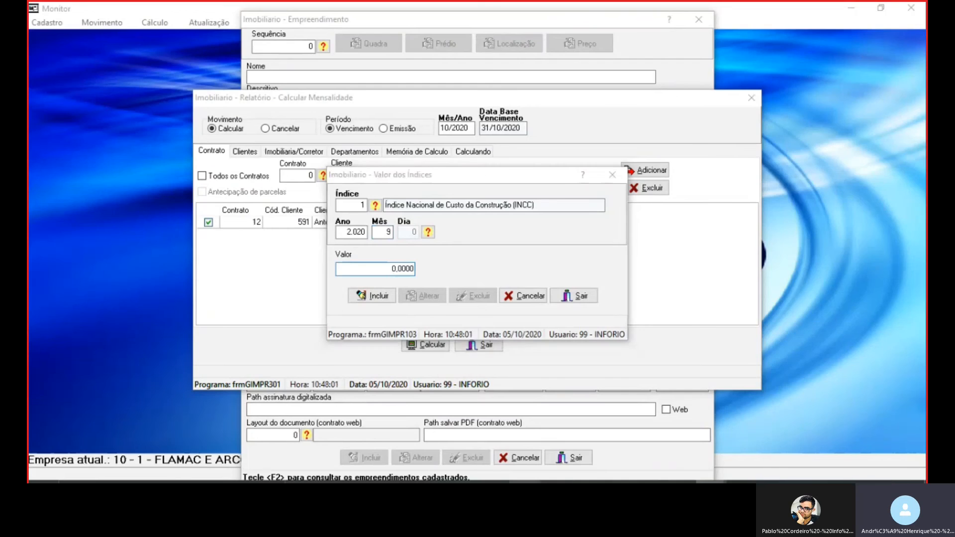
{"action": "key", "text": "alt+Tab"}
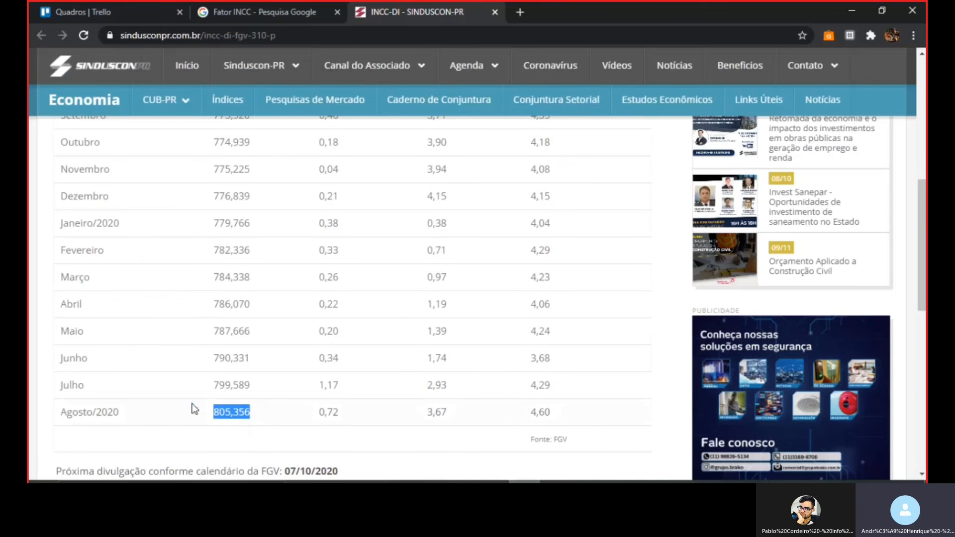
{"action": "scroll", "coordinate": [195, 408], "scroll_direction": "up", "scroll_amount": 1}
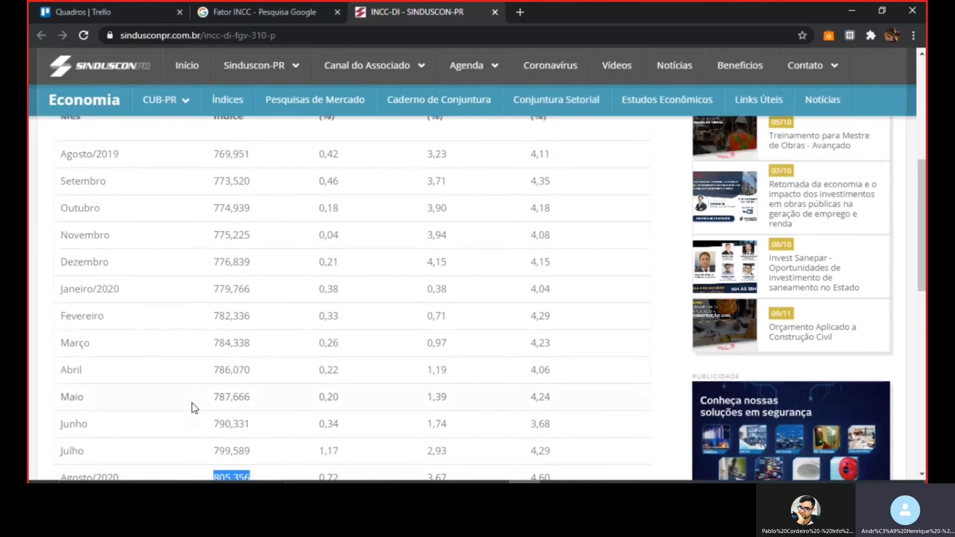
{"action": "scroll", "coordinate": [192, 396], "scroll_direction": "down", "scroll_amount": 3}
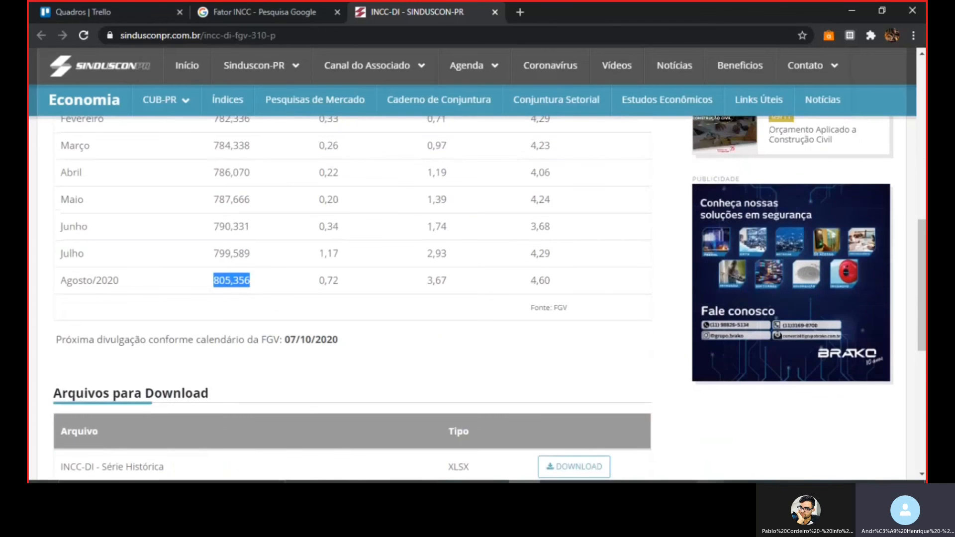
{"action": "left_click", "coordinate": [711, 481]}
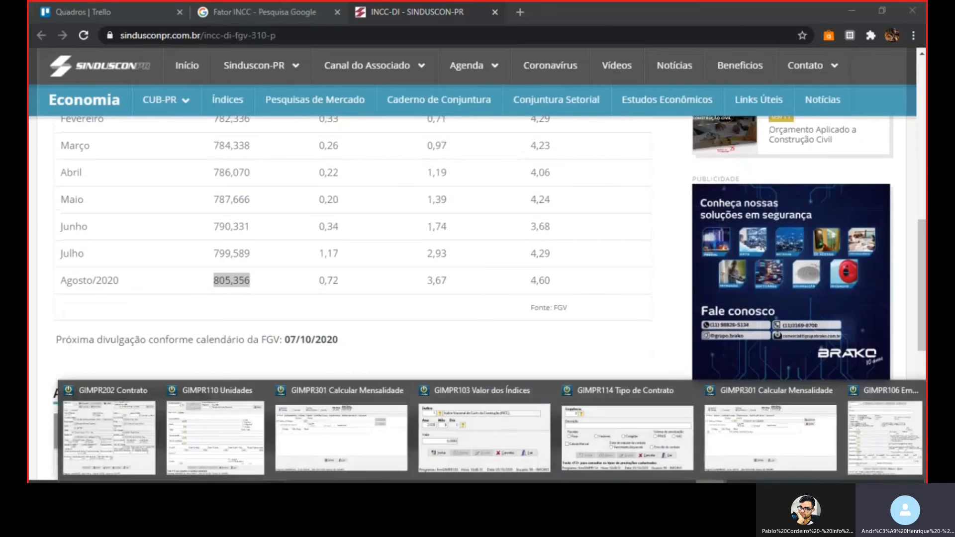
{"action": "left_click", "coordinate": [486, 461]}
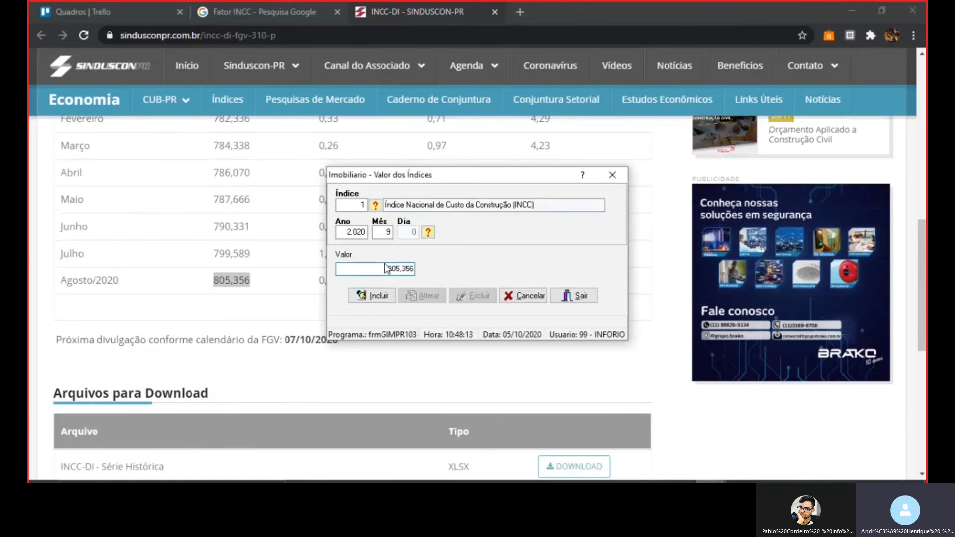
{"action": "type", "text": "805,356"}
{"action": "key", "text": "Tab"}
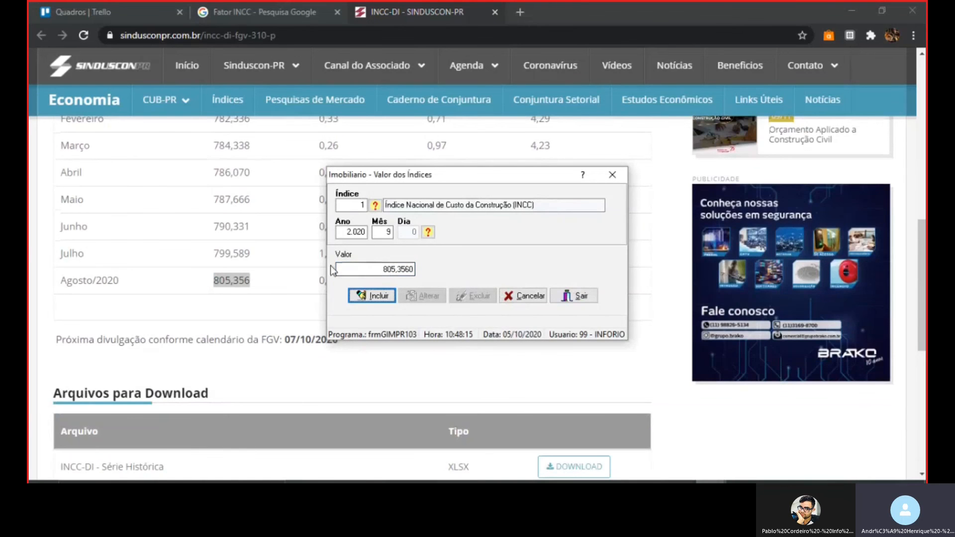
{"action": "left_click", "coordinate": [374, 297]}
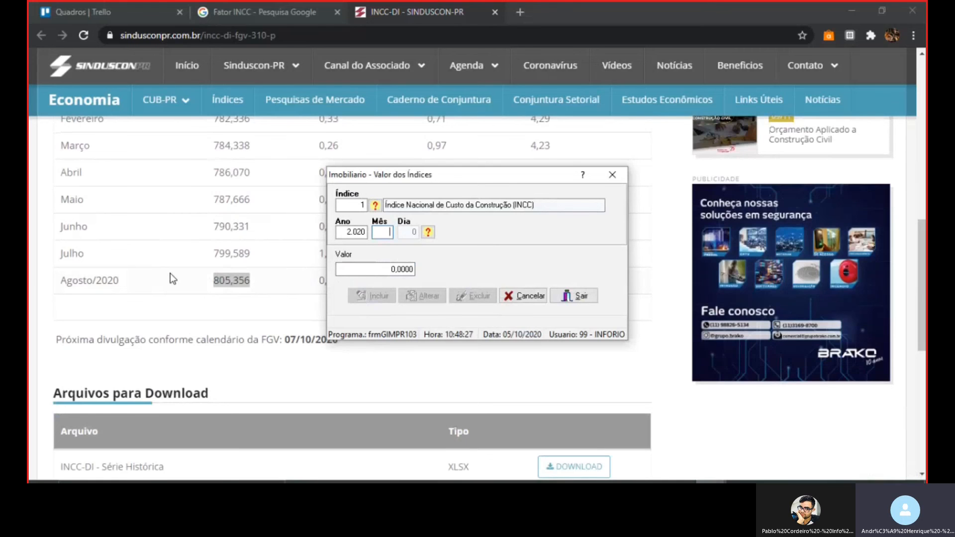
Step: Highlight the date of the next FGV release below the INCC-DI table on the web page
{"action": "scroll", "coordinate": [170, 273], "scroll_direction": "up", "scroll_amount": 1}
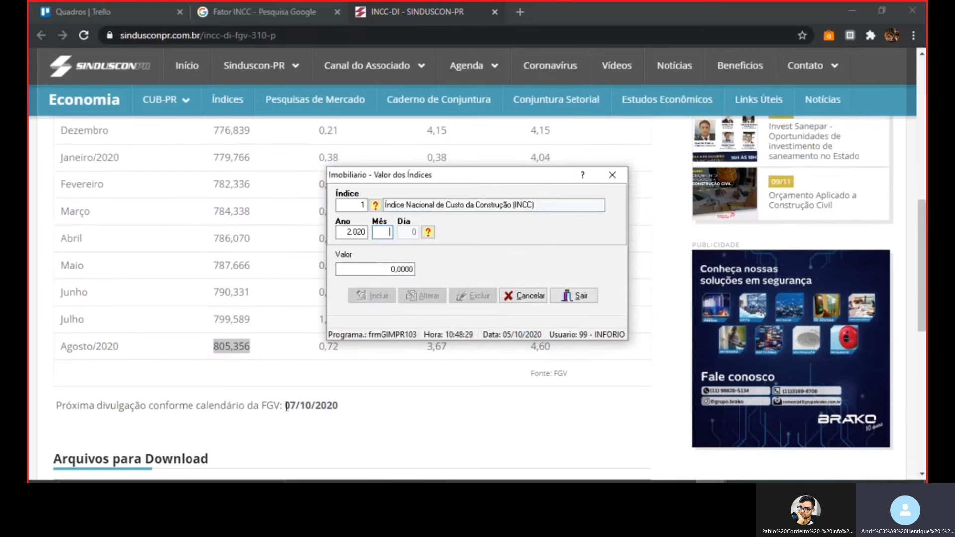
{"action": "left_click_drag", "start_coordinate": [286, 405], "coordinate": [338, 405]}
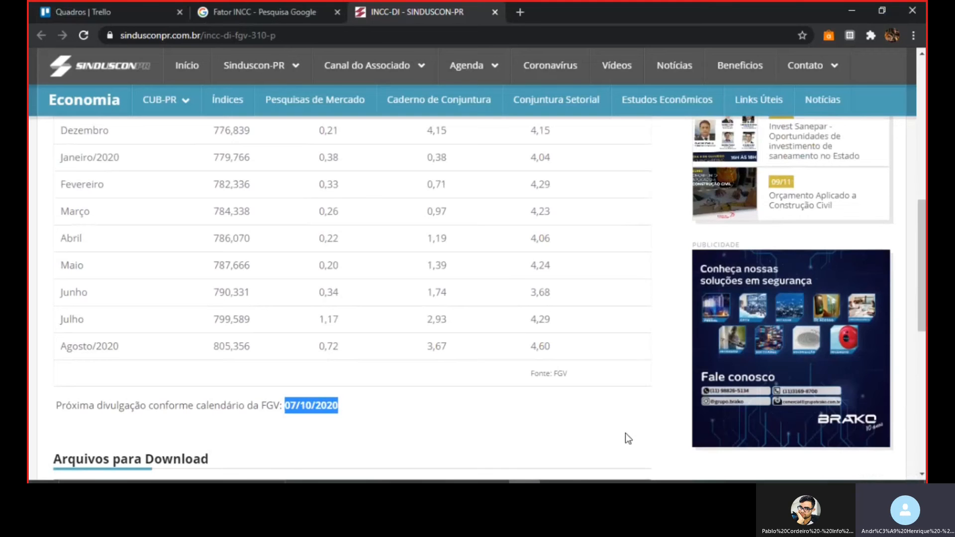
Step: Switch to the filled-in Calcular Mensalidade window, try to calculate contract 12's 10/2020 installment again and dismiss the message dialogs
{"action": "mouse_move", "coordinate": [710, 482]}
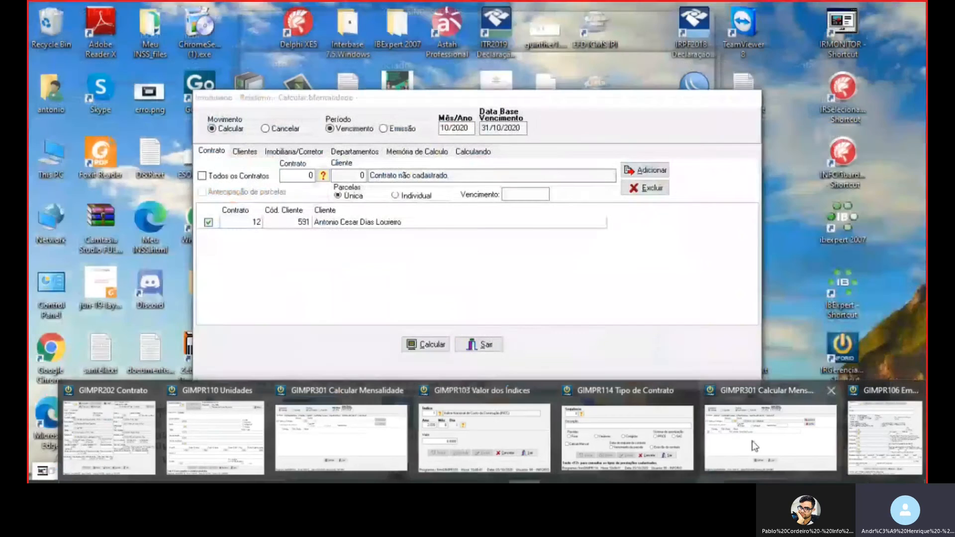
{"action": "left_click", "coordinate": [752, 444]}
{"action": "left_click", "coordinate": [438, 351]}
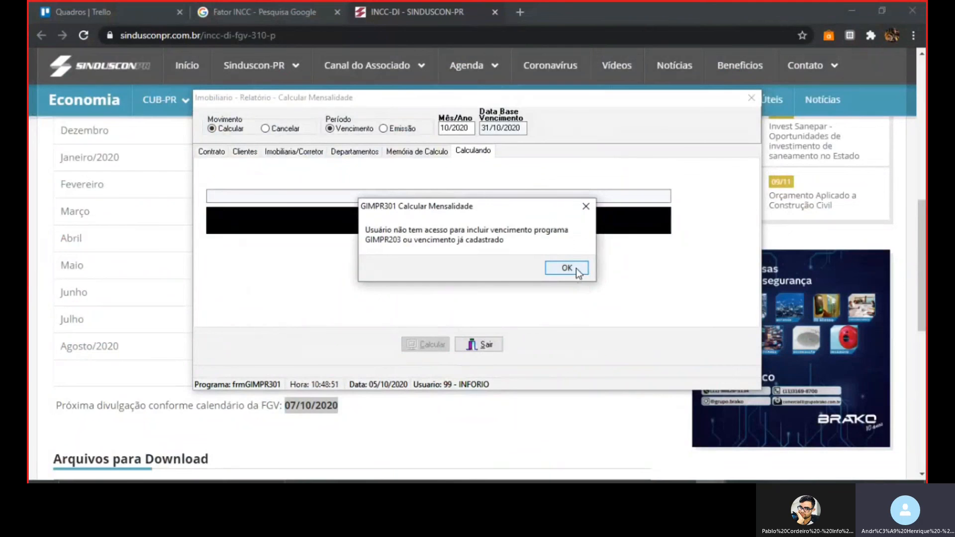
{"action": "left_click", "coordinate": [576, 269]}
{"action": "left_click", "coordinate": [576, 267]}
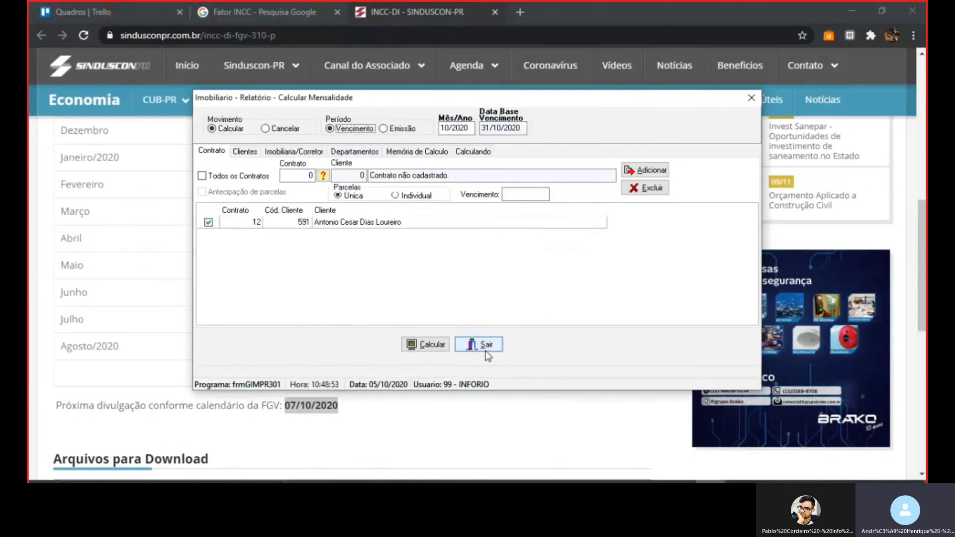
Step: Switch the movement to Cancelar, cancel contract 12's 10/2020 calculation and close the completion message
{"action": "left_click", "coordinate": [711, 482]}
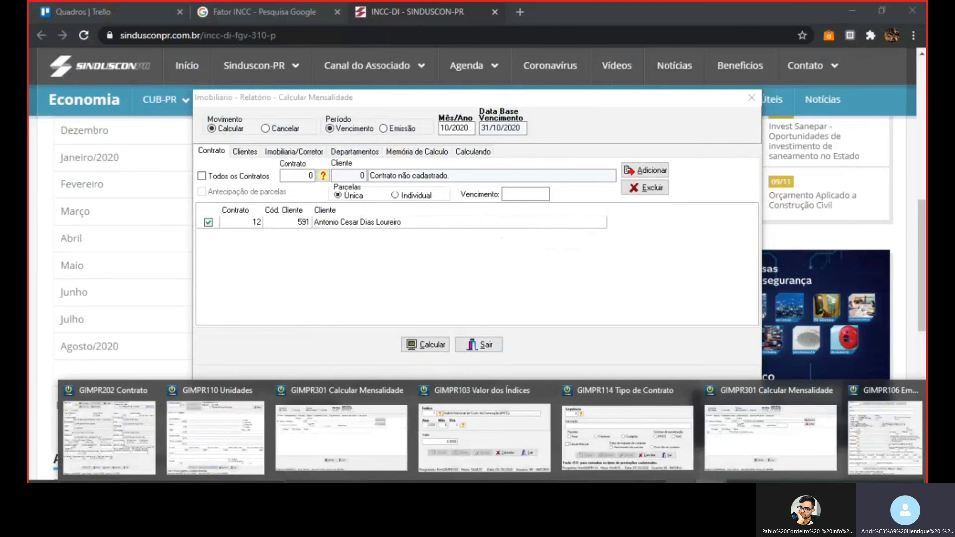
{"action": "left_click", "coordinate": [286, 130]}
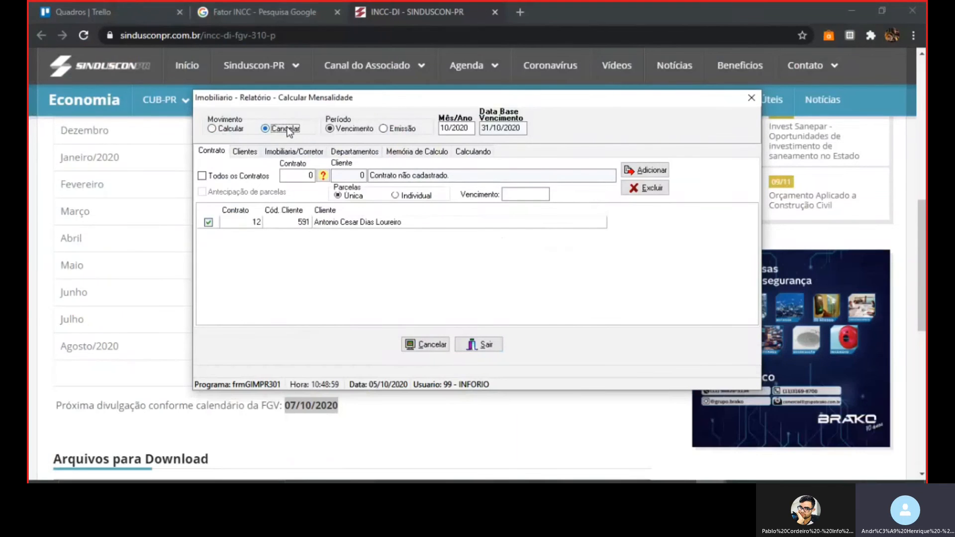
{"action": "left_click", "coordinate": [432, 344]}
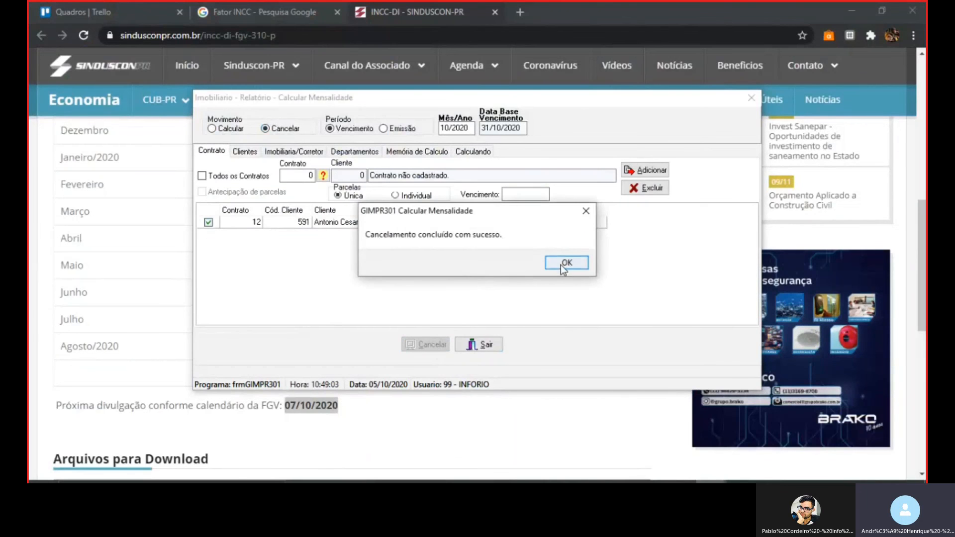
{"action": "left_click", "coordinate": [563, 264]}
Step: Set the movement back to Calcular, rerun the 10/2020 calculation for contract 12 and dismiss the dialogs
{"action": "left_click", "coordinate": [236, 128]}
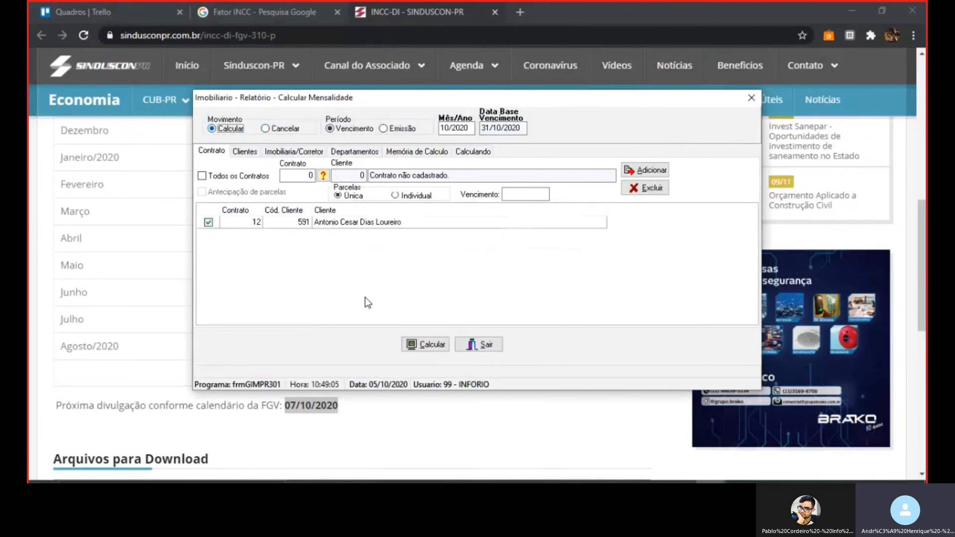
{"action": "left_click", "coordinate": [424, 344]}
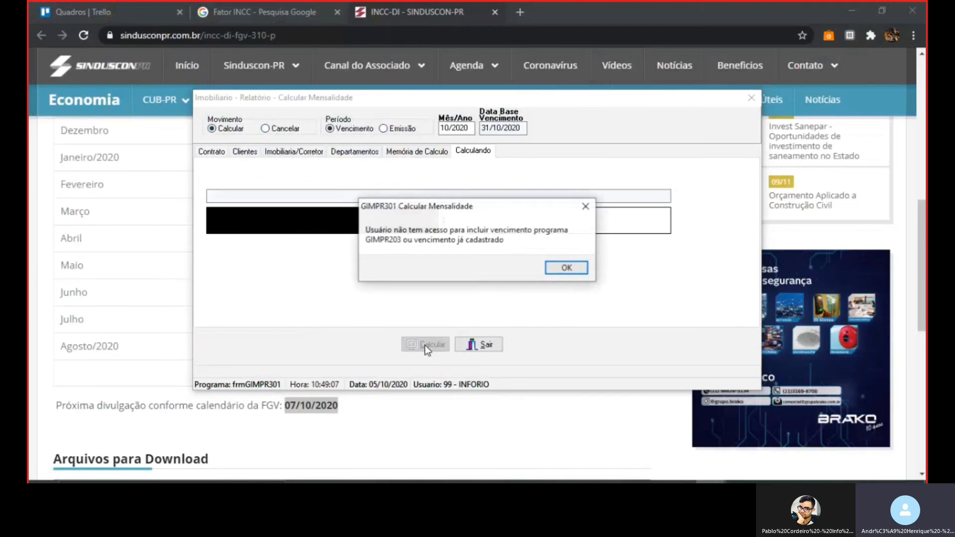
{"action": "left_click", "coordinate": [567, 268]}
{"action": "left_click", "coordinate": [571, 267]}
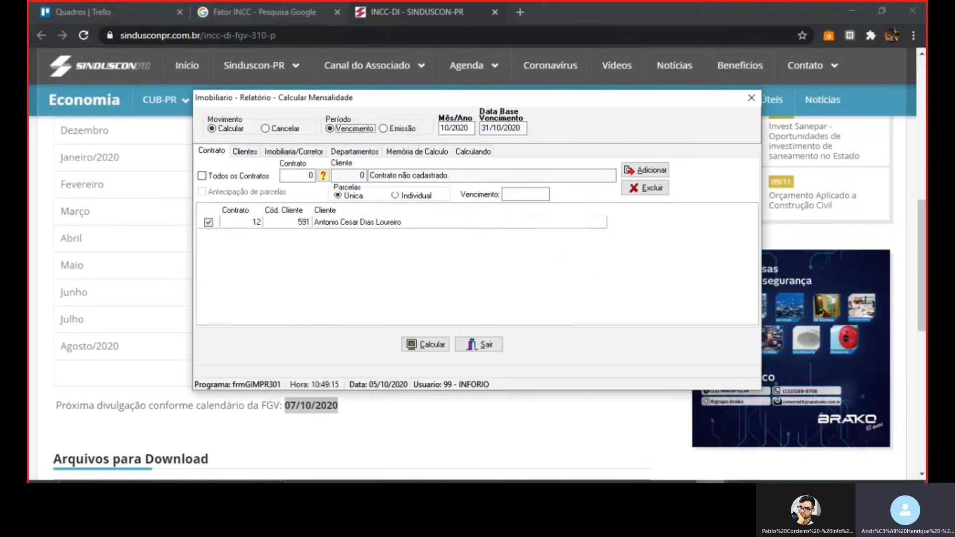
Step: Switch to the Monitor window and open the Contas a Receber Títulos/Cheques form
{"action": "left_click", "coordinate": [680, 481]}
{"action": "left_click", "coordinate": [112, 24]}
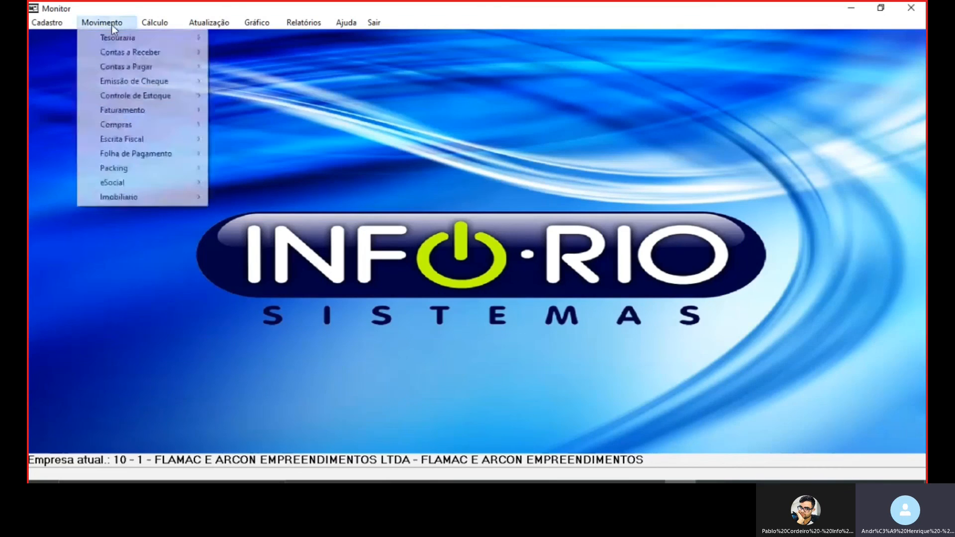
{"action": "mouse_move", "coordinate": [147, 54]}
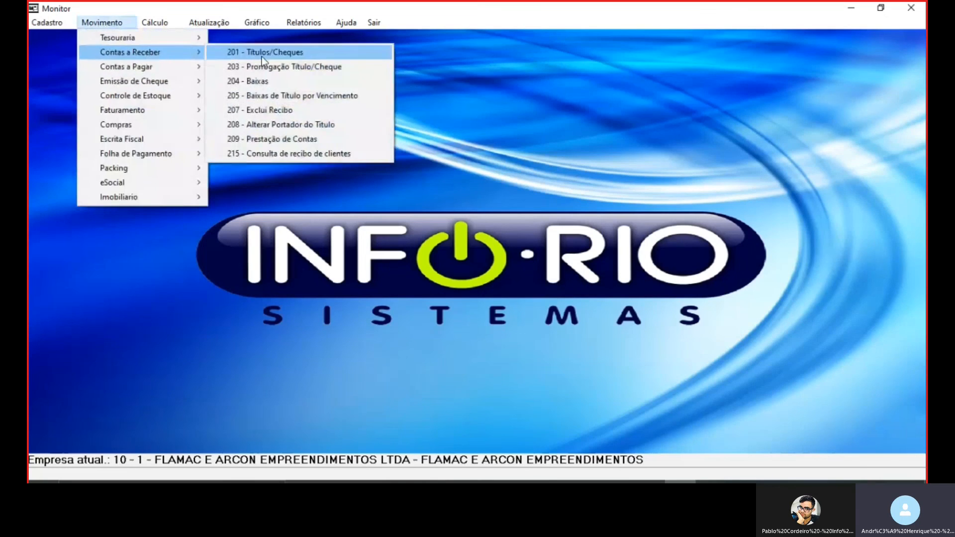
{"action": "left_click", "coordinate": [262, 53]}
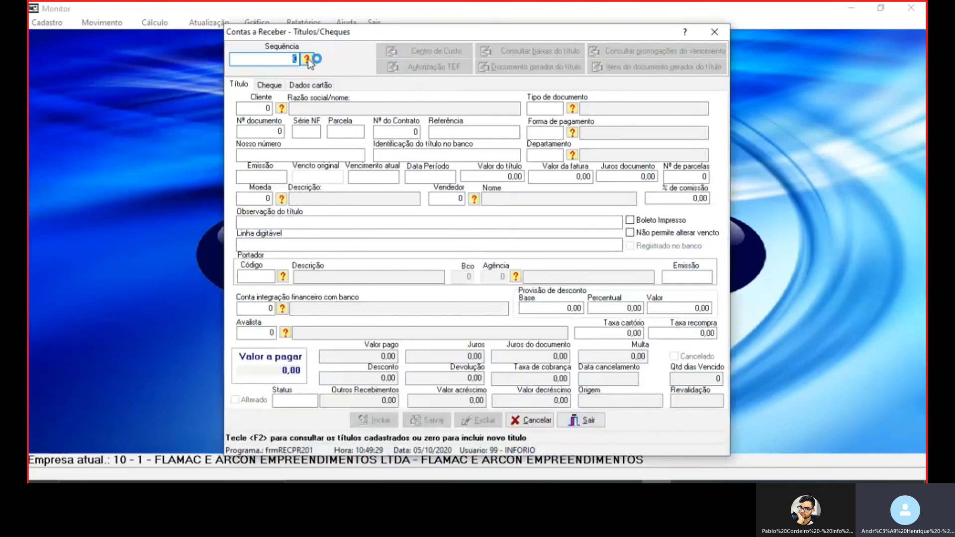
Step: Look up the open title with document number 12, highlight its Valor do título, and close the form
{"action": "key", "text": "F2"}
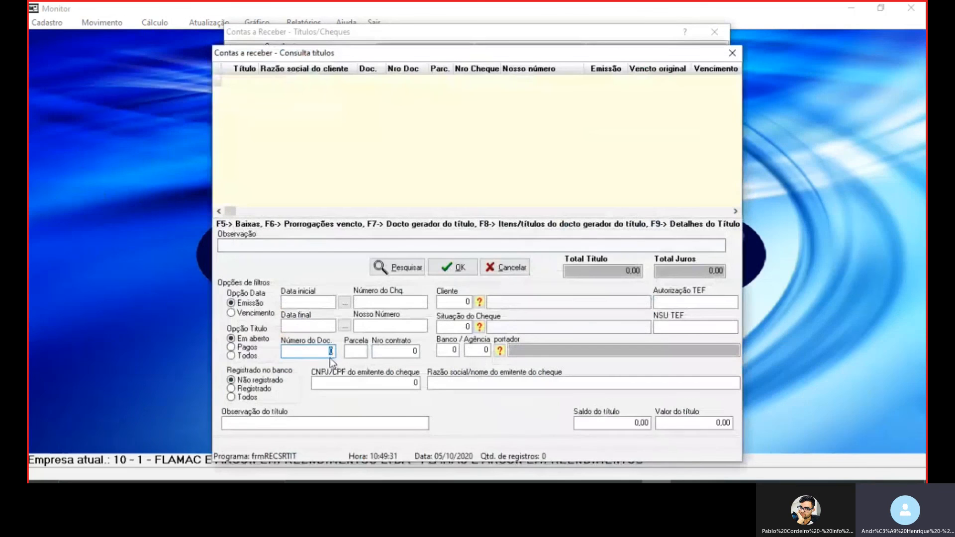
{"action": "type", "text": "12"}
{"action": "left_click", "coordinate": [402, 271]}
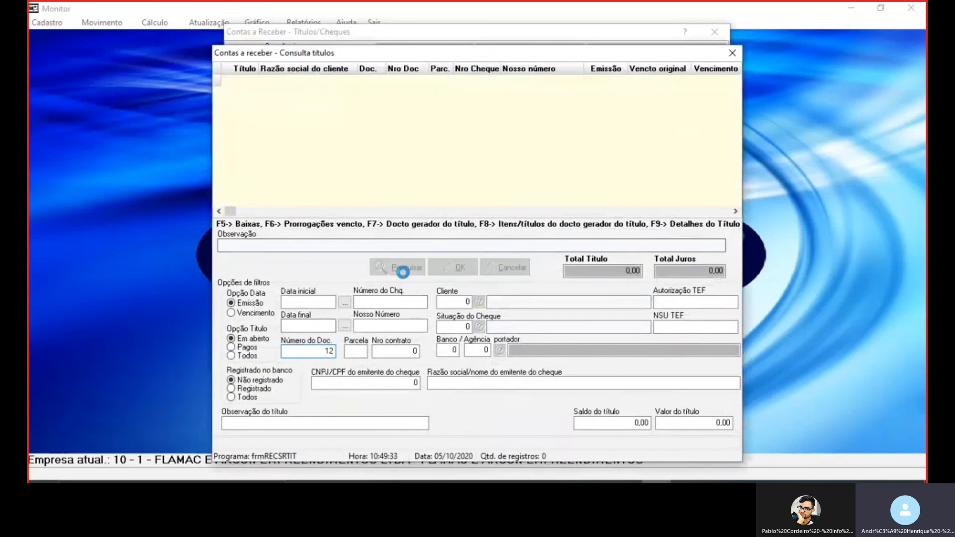
{"action": "double_click", "coordinate": [345, 80]}
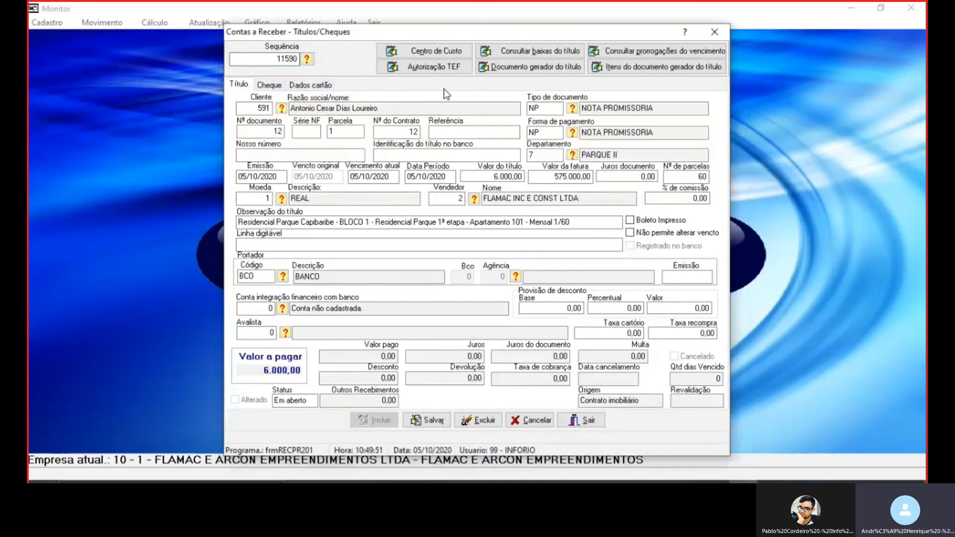
{"action": "left_click_drag", "start_coordinate": [590, 177], "coordinate": [487, 176]}
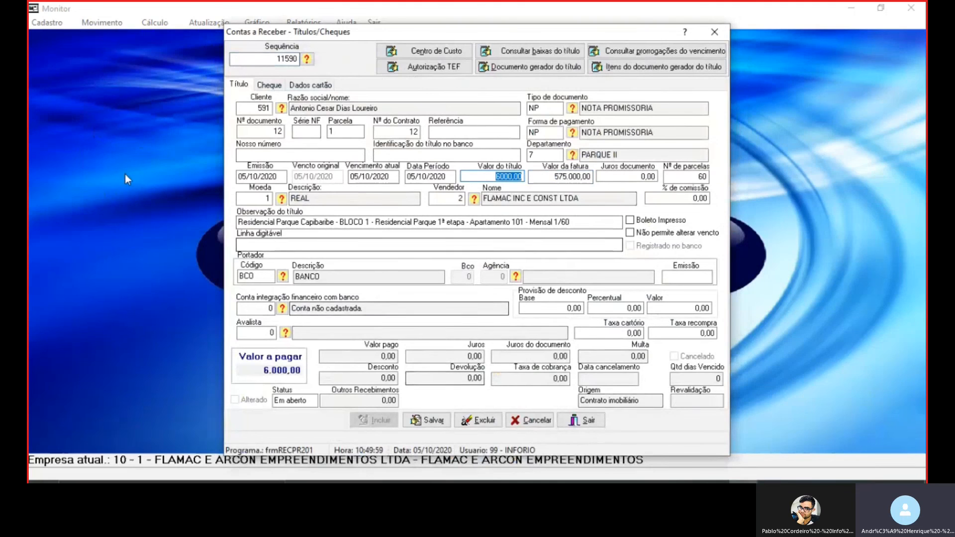
{"action": "key", "text": "Escape"}
Step: Open the Imobiliário Memória de Calculo report and preview it for contract 12 only, with Todos os Contratos turned off
{"action": "left_click", "coordinate": [303, 22]}
{"action": "mouse_move", "coordinate": [323, 226]}
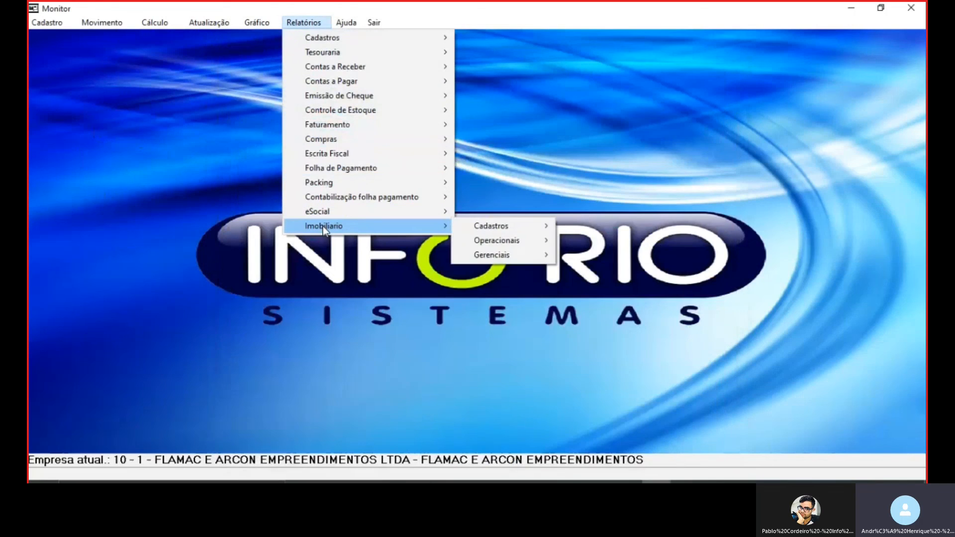
{"action": "mouse_move", "coordinate": [541, 241]}
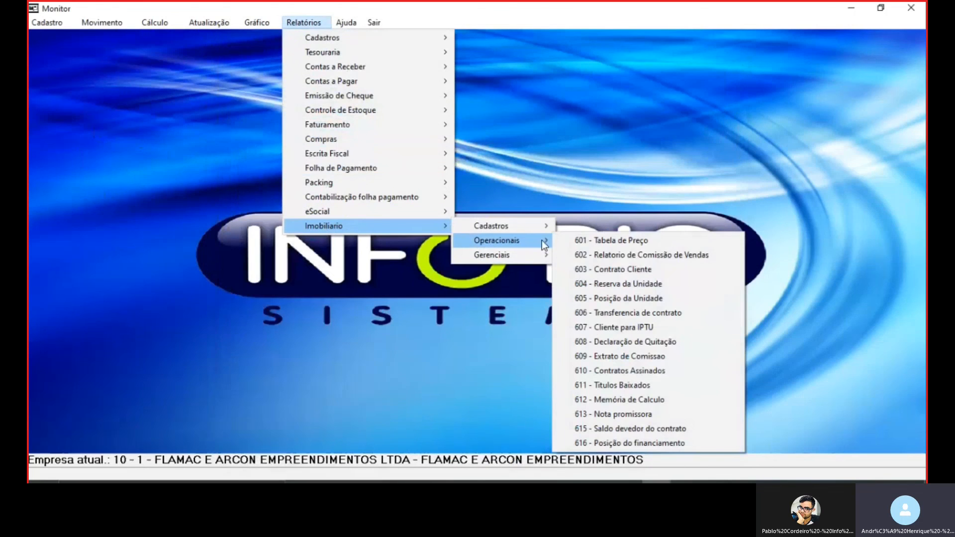
{"action": "left_click", "coordinate": [630, 398]}
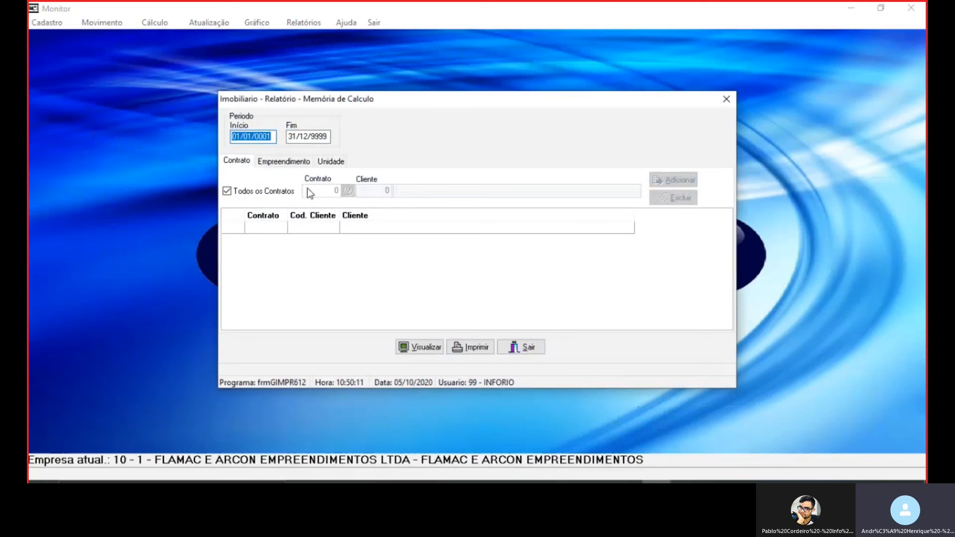
{"action": "left_click", "coordinate": [243, 194]}
{"action": "type", "text": "12"}
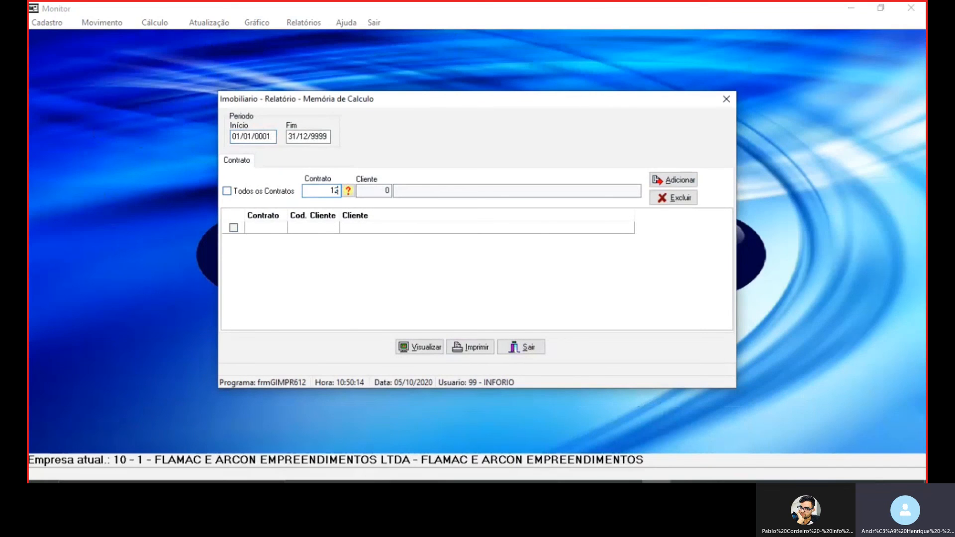
{"action": "key", "text": "Tab"}
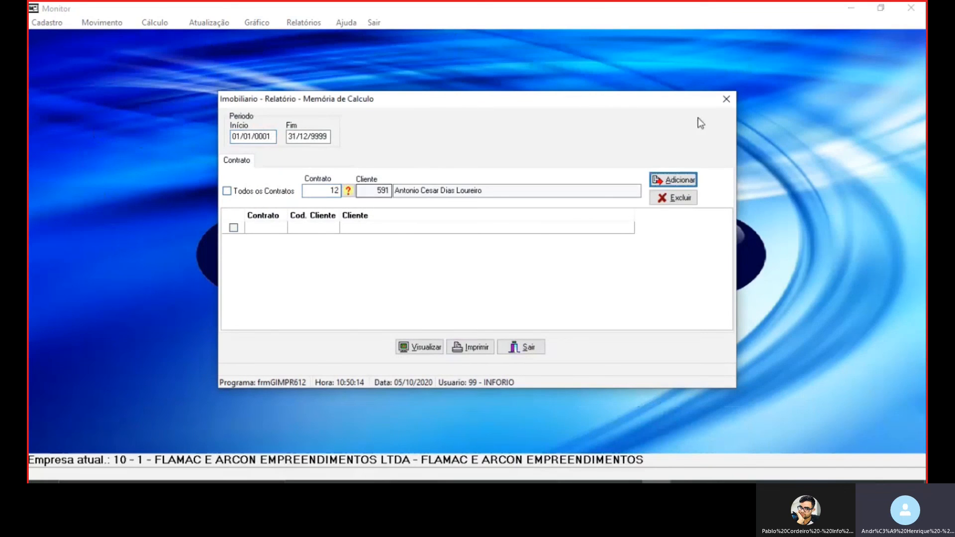
{"action": "left_click", "coordinate": [692, 183]}
{"action": "left_click", "coordinate": [428, 349]}
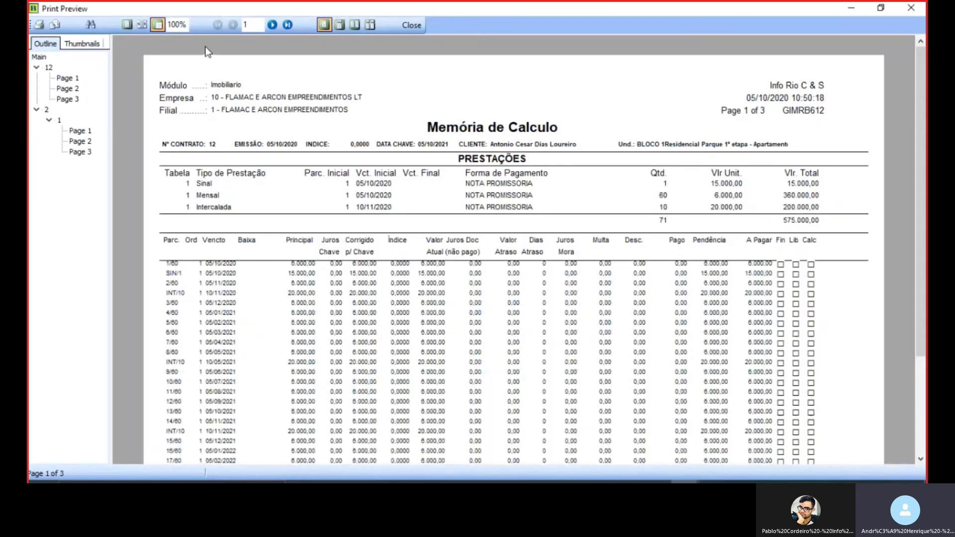
Step: Hide the outline and thumbnails in the report preview and fit the page to the window width
{"action": "right_click", "coordinate": [95, 82]}
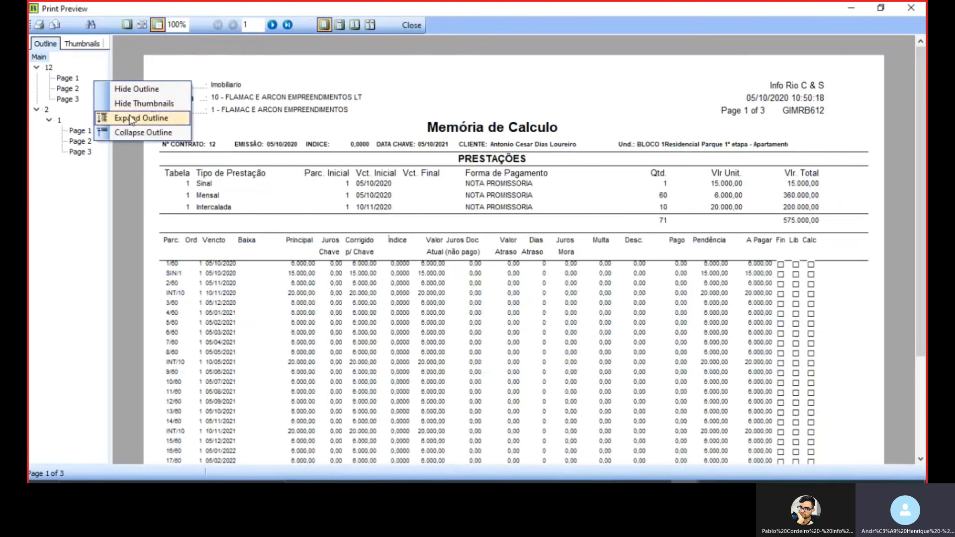
{"action": "left_click", "coordinate": [129, 104]}
{"action": "right_click", "coordinate": [98, 70]}
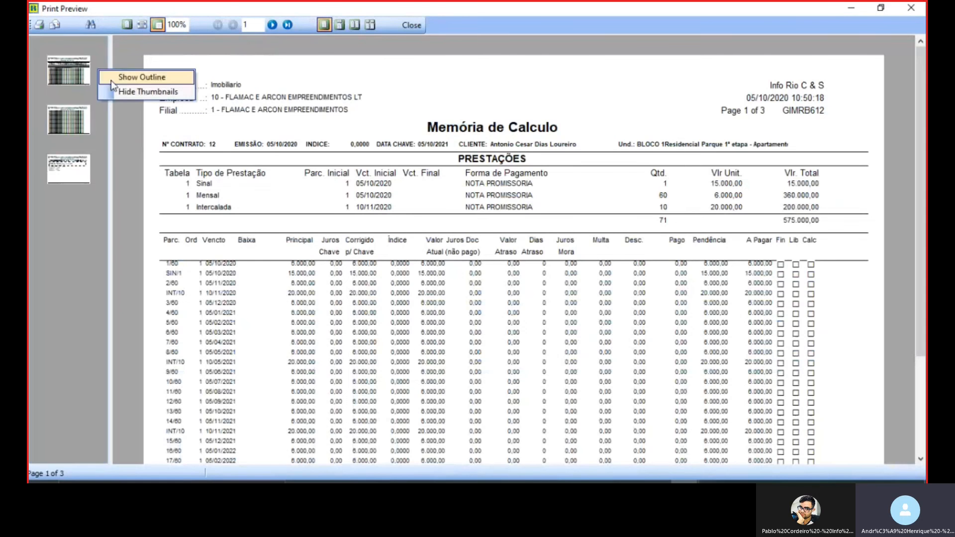
{"action": "left_click", "coordinate": [132, 92]}
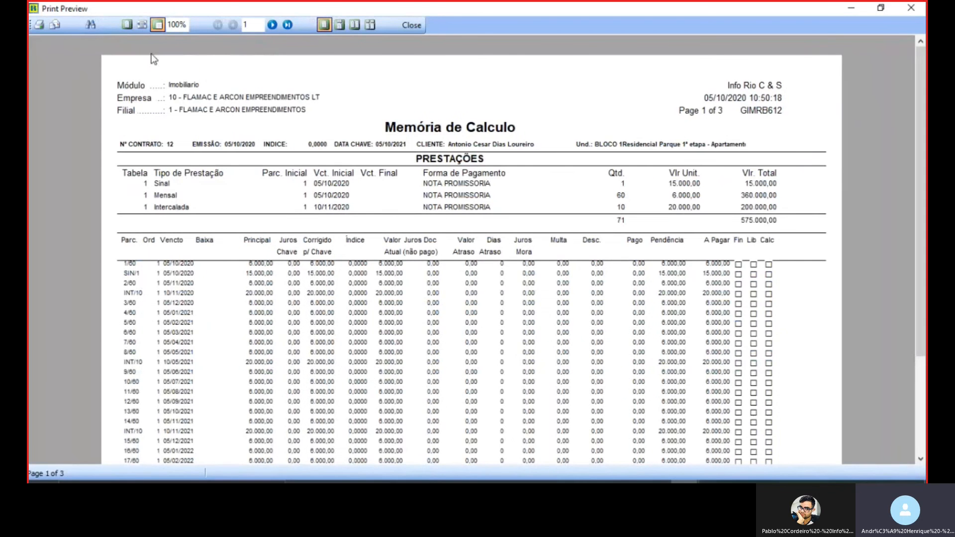
{"action": "left_click", "coordinate": [143, 24]}
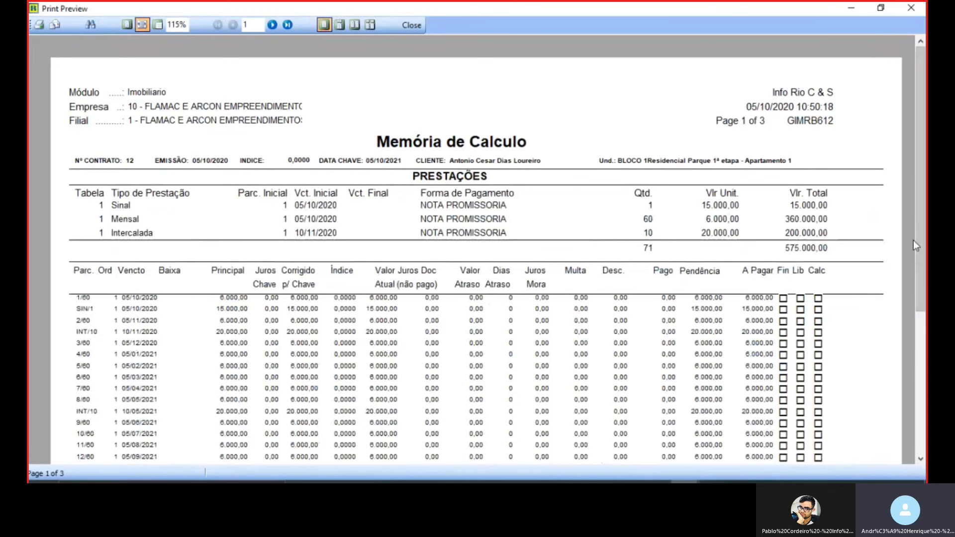
Step: Examine the installment rows on pages 1 and 2 of the Memória de Calculo, then close the preview and report form
{"action": "left_click_drag", "start_coordinate": [920, 247], "coordinate": [918, 281]}
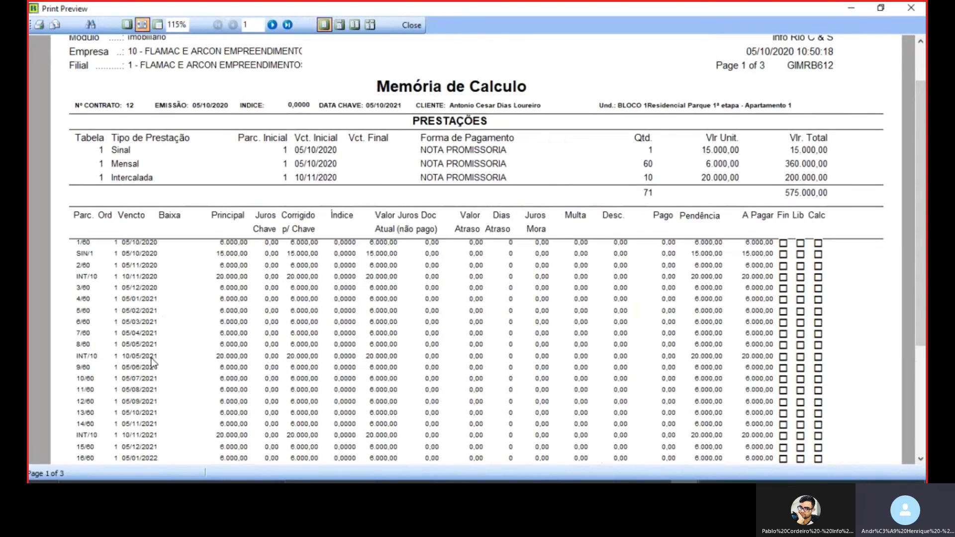
{"action": "left_click_drag", "start_coordinate": [921, 264], "coordinate": [920, 312]}
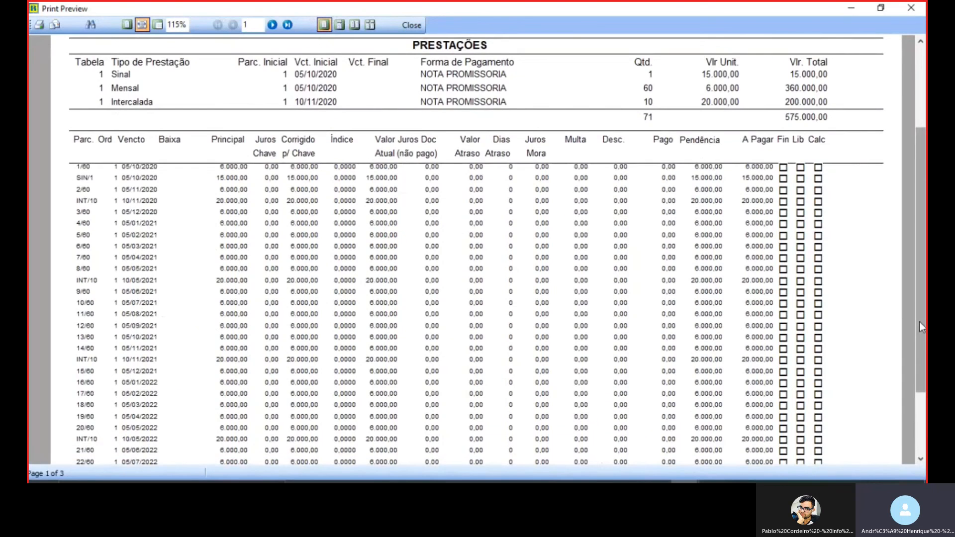
{"action": "left_click_drag", "start_coordinate": [919, 321], "coordinate": [920, 371]}
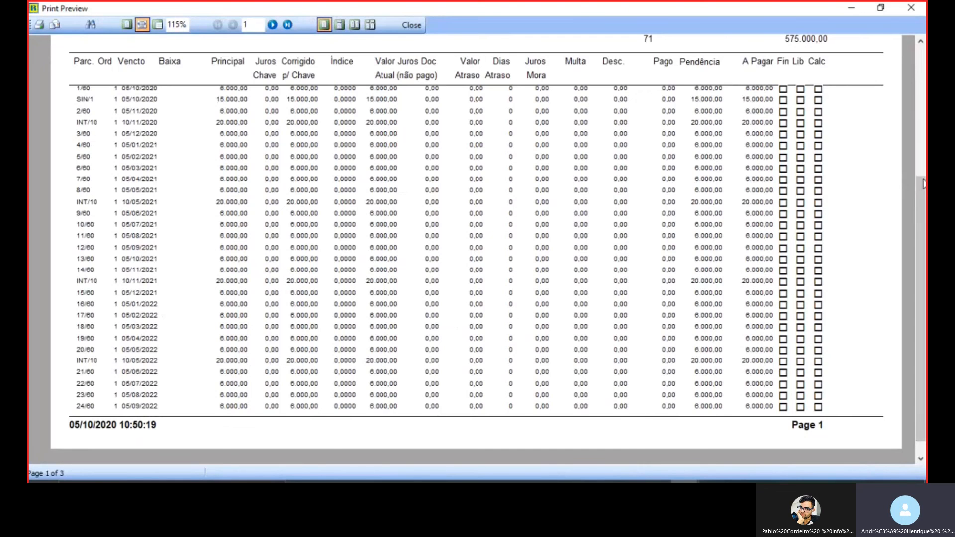
{"action": "left_click", "coordinate": [272, 25]}
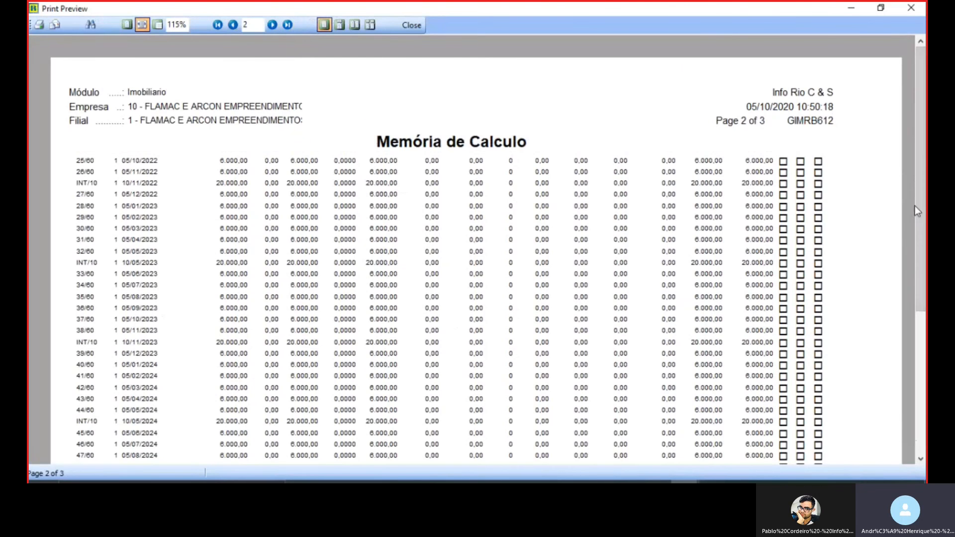
{"action": "mouse_move", "coordinate": [916, 209]}
{"action": "left_mouse_down"}
{"action": "mouse_move", "coordinate": [917, 298]}
{"action": "mouse_move", "coordinate": [918, 209]}
{"action": "left_mouse_up"}
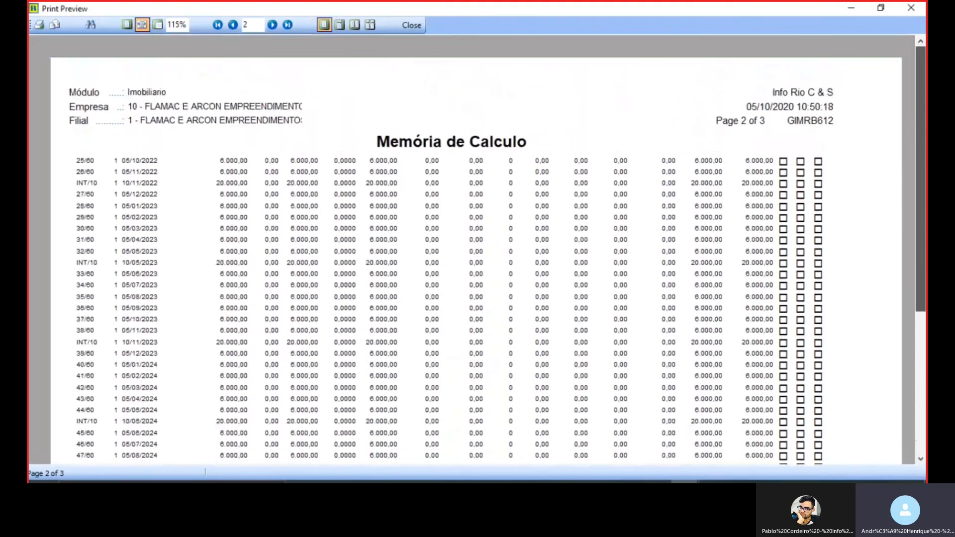
{"action": "left_click", "coordinate": [412, 25]}
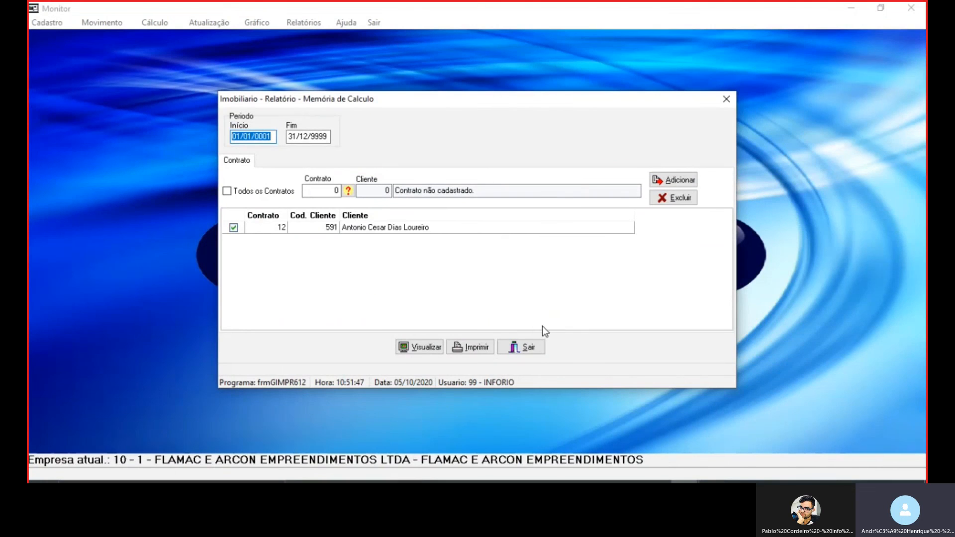
{"action": "left_click", "coordinate": [526, 348]}
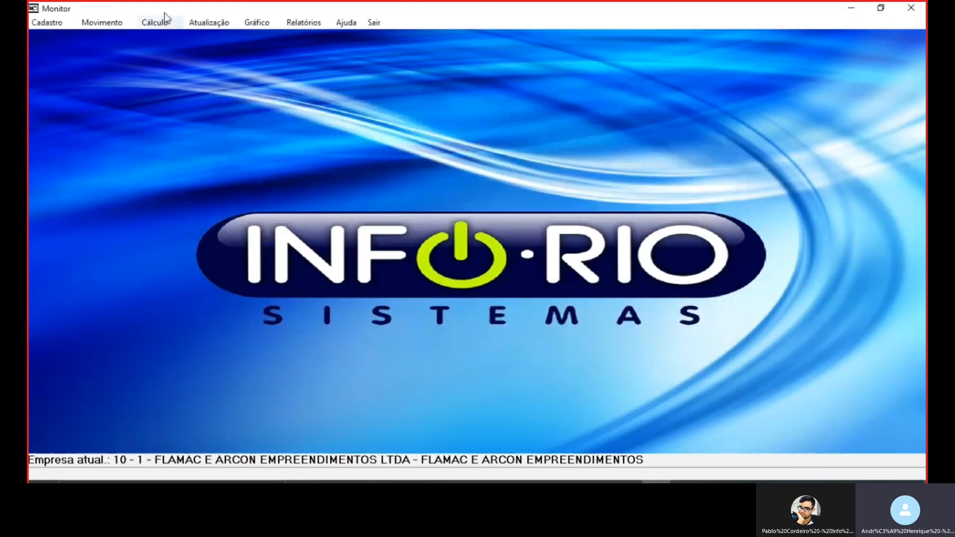
Step: Open a new 301 - Calcular Mensalidade form and select its Mês/Ano value for editing
{"action": "left_click", "coordinate": [154, 22]}
{"action": "mouse_move", "coordinate": [184, 66]}
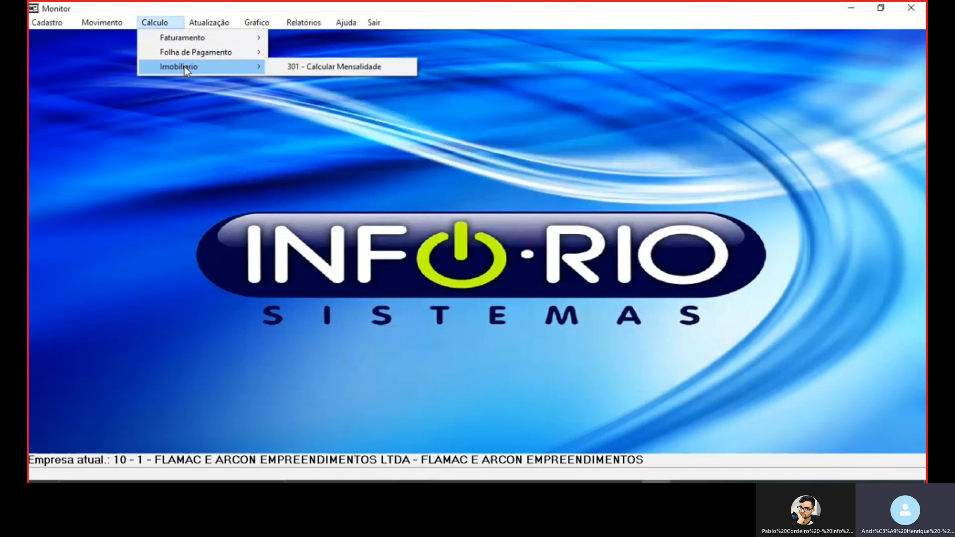
{"action": "left_click", "coordinate": [337, 67]}
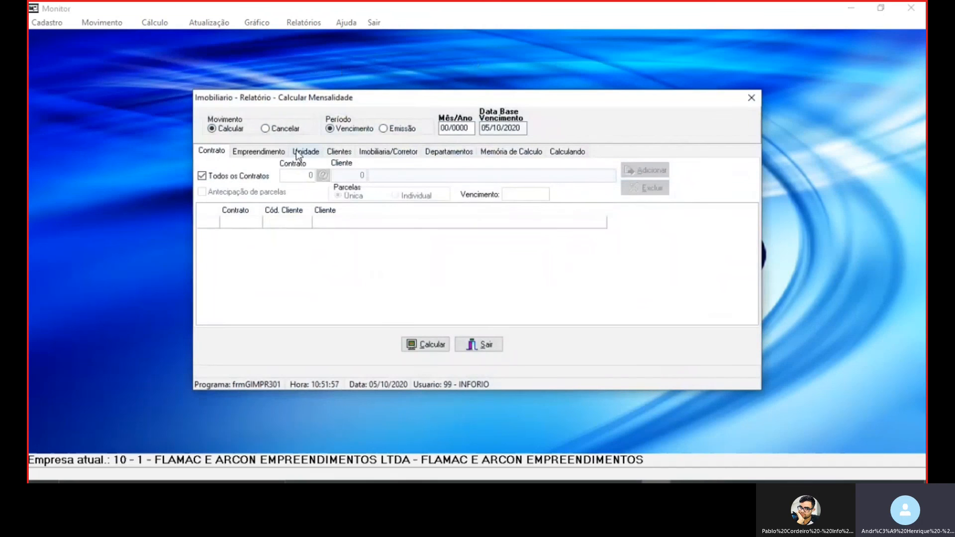
{"action": "left_click", "coordinate": [463, 128]}
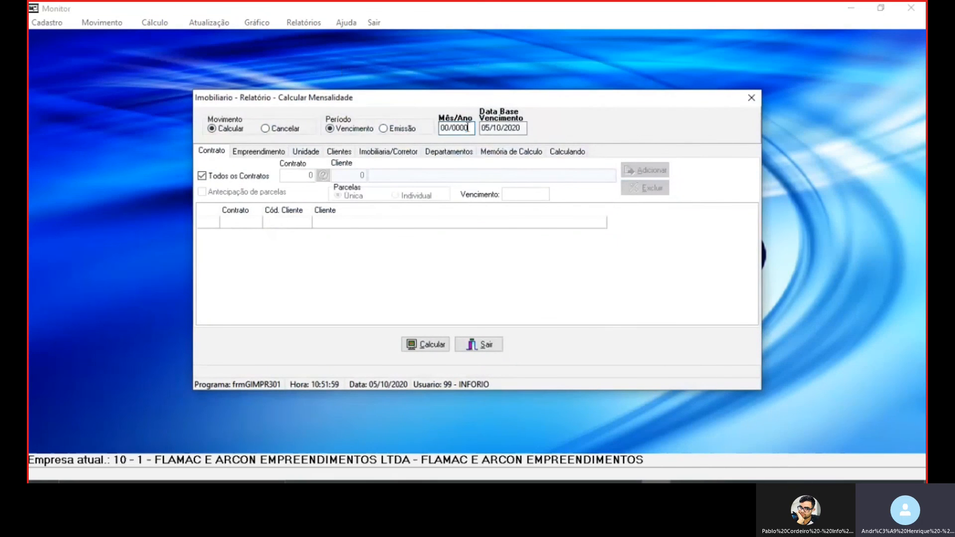
{"action": "double_click", "coordinate": [468, 128]}
{"action": "left_click", "coordinate": [452, 482]}
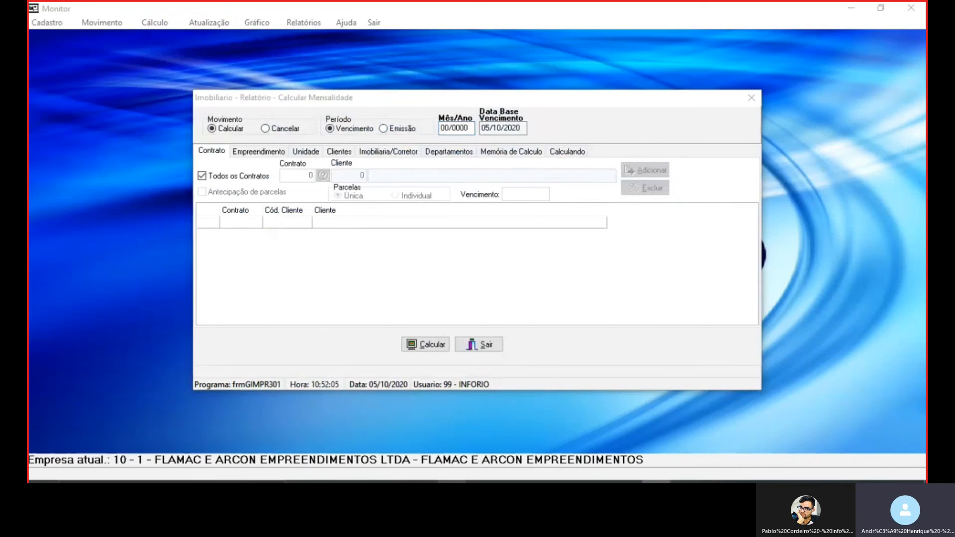